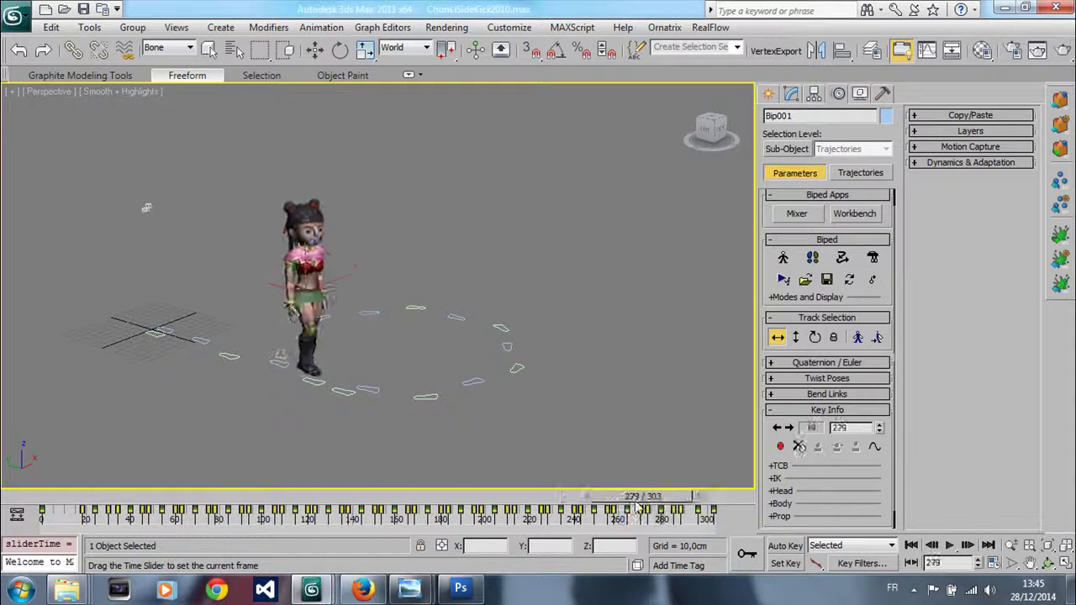
# Scrub through the animations in the open ChunLiWalk2010.max, ChunLiSideKick2010.max and ChunLiStand2010.max scenes to examine the individual moves.
pyautogui.press('w')
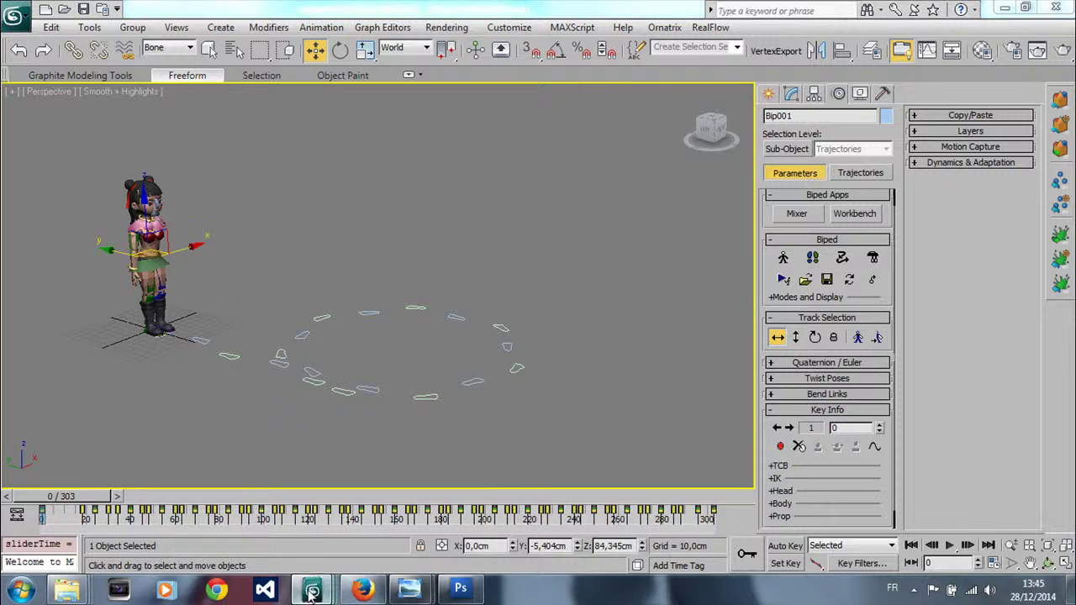
pyautogui.moveTo(311, 588)
pyautogui.click(626, 512)
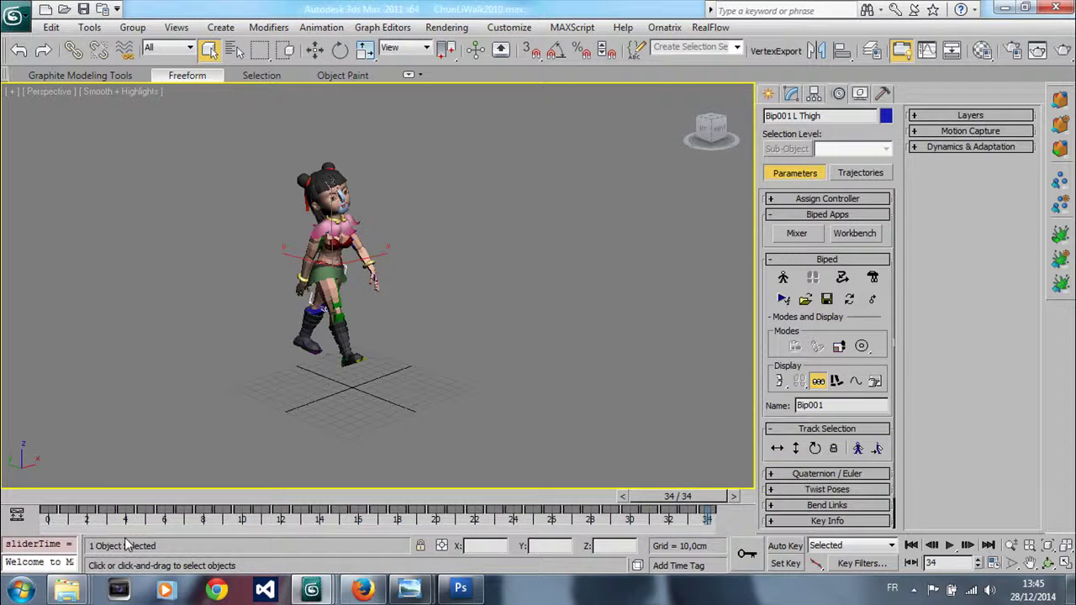
pyautogui.moveTo(48, 498)
pyautogui.mouseDown()
pyautogui.moveTo(731, 502)
pyautogui.moveTo(50, 498)
pyautogui.mouseUp()
pyautogui.moveTo(313, 591)
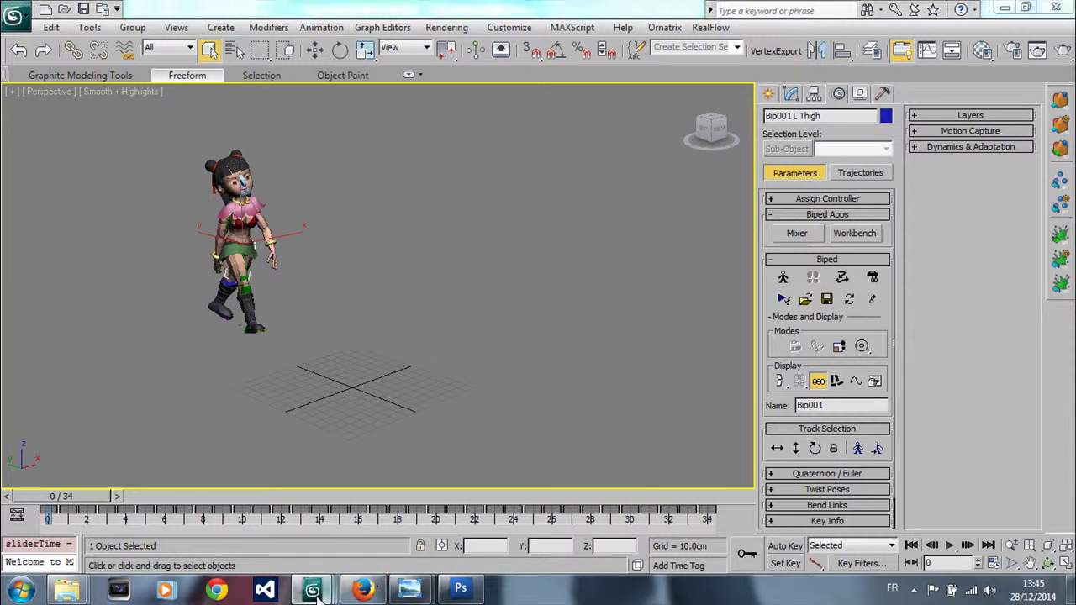
pyautogui.click(458, 508)
pyautogui.moveTo(48, 497); pyautogui.dragTo(58, 521)
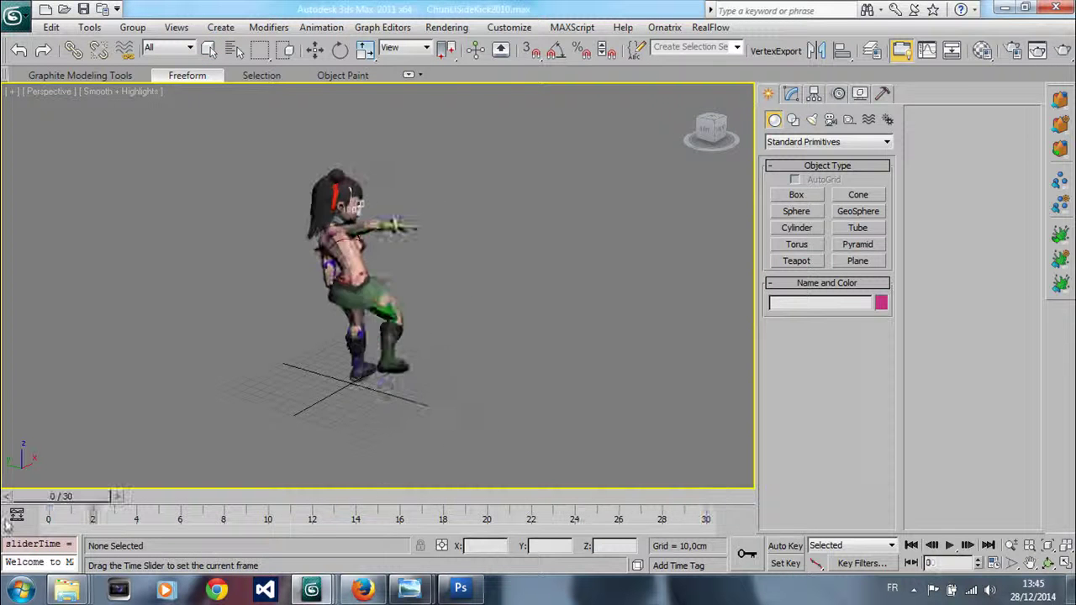
pyautogui.moveTo(313, 591)
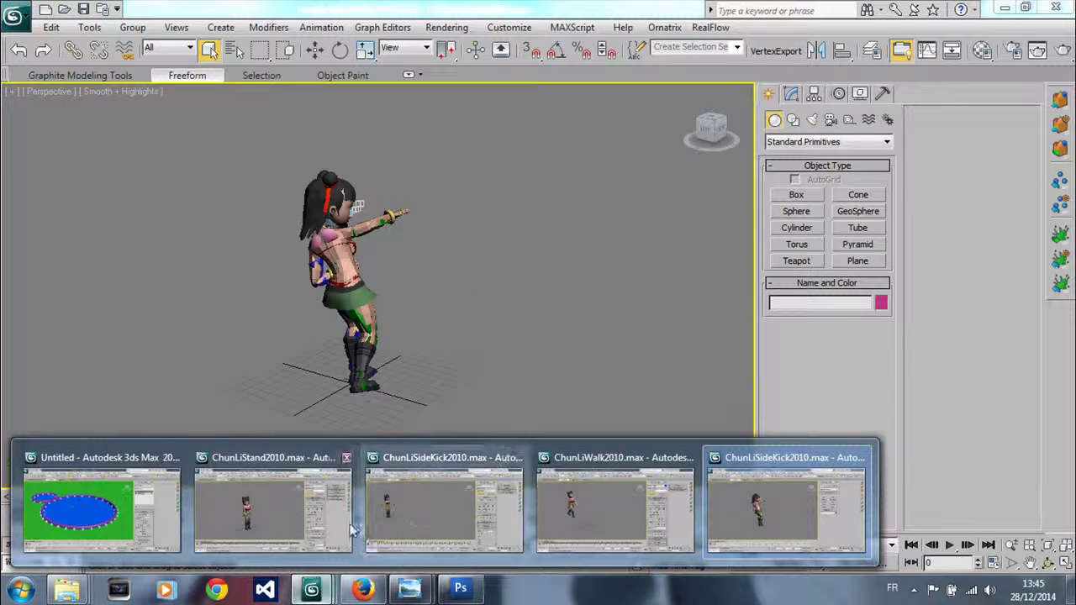
pyautogui.click(255, 503)
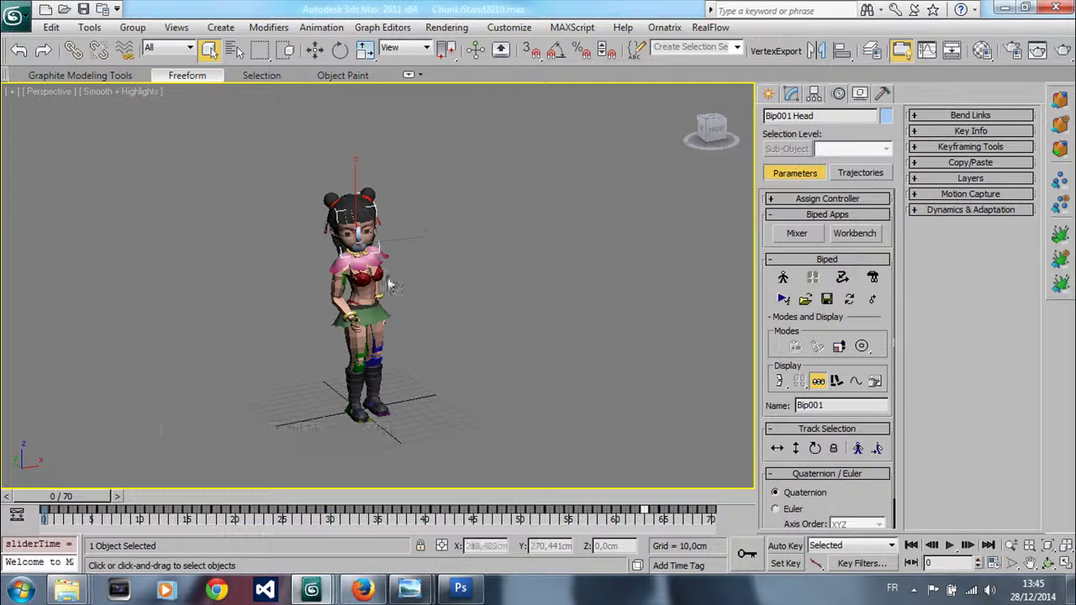
pyautogui.moveTo(67, 500); pyautogui.dragTo(44, 516)
pyautogui.moveTo(311, 591)
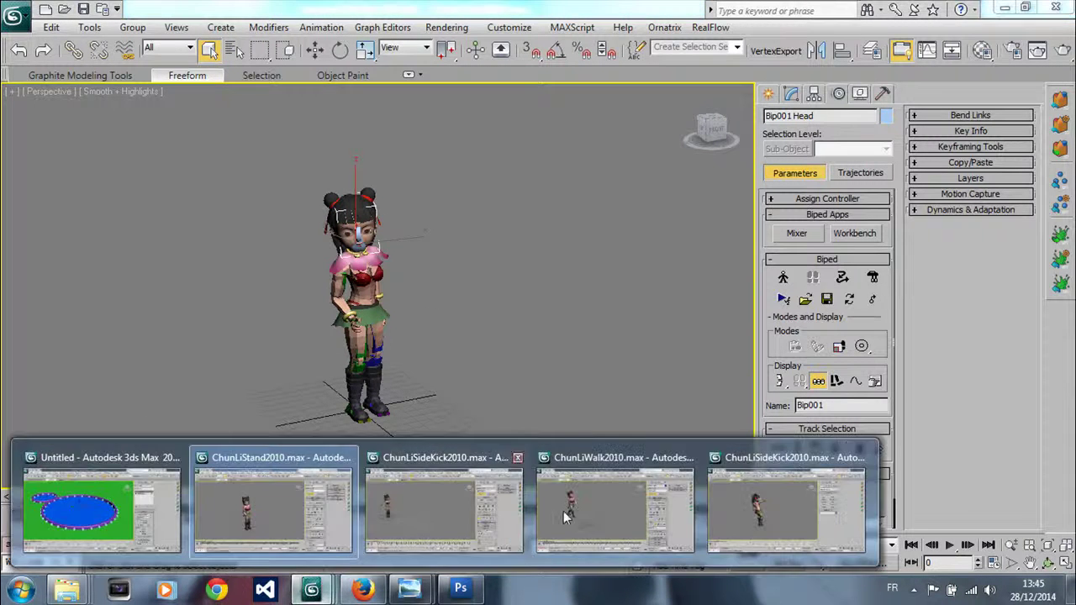
pyautogui.click(769, 514)
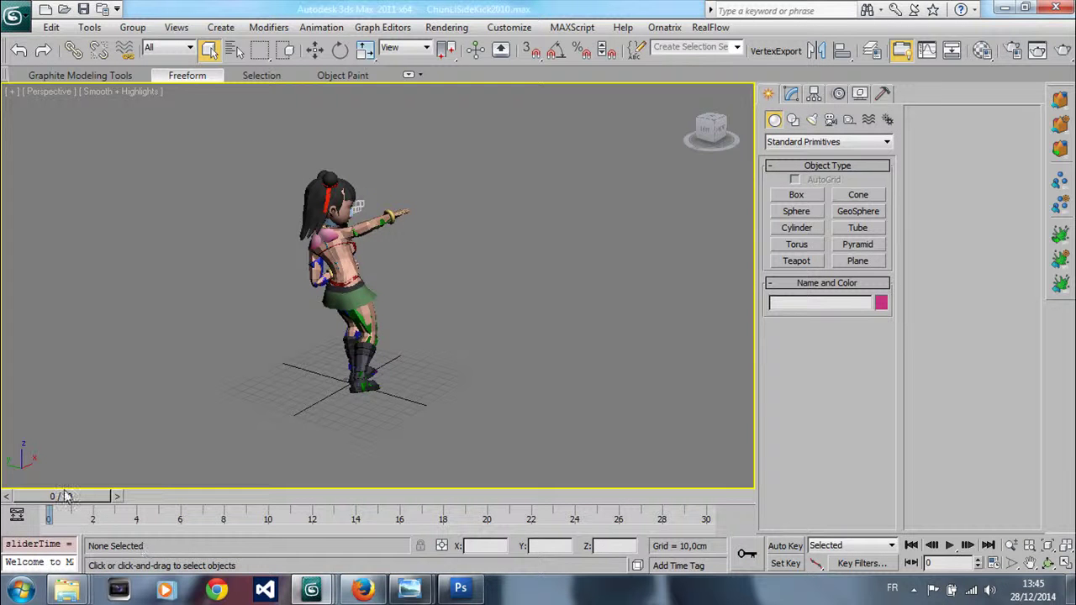
# Compare the short walk cycle in ChunLiWalk2010.max with the circular footstep walk and the side kick by scrubbing each scene's timeline.
pyautogui.moveTo(311, 591)
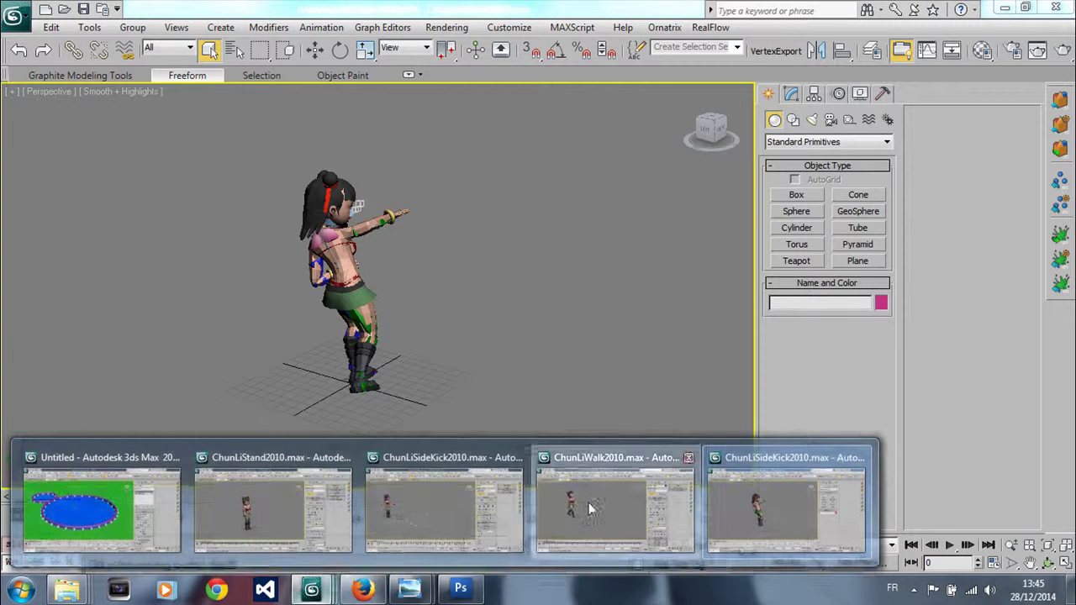
pyautogui.click(630, 504)
pyautogui.moveTo(38, 497); pyautogui.dragTo(680, 498)
pyautogui.moveTo(311, 588)
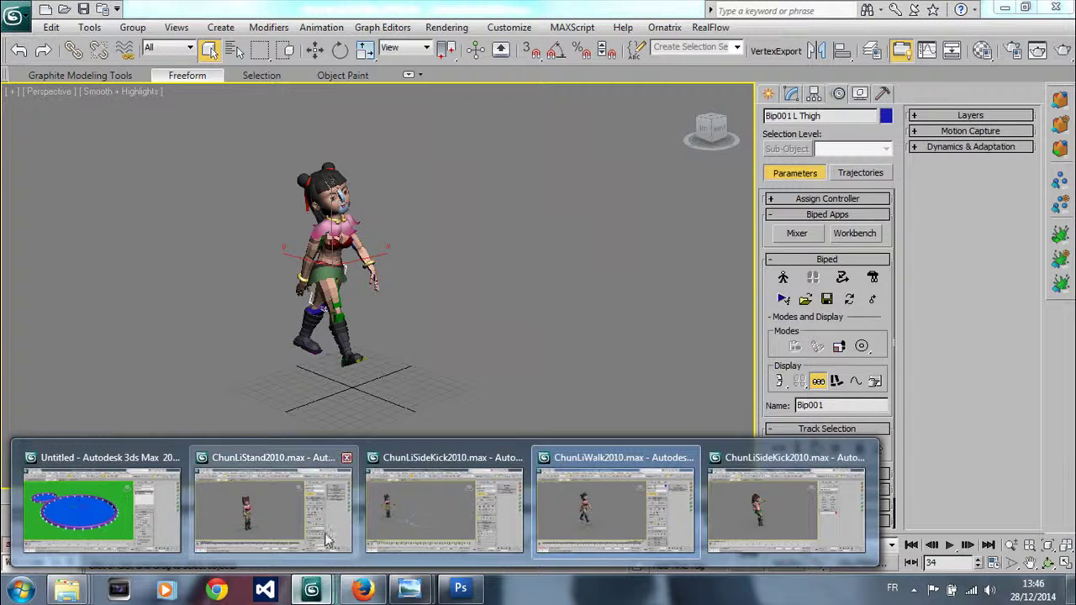
pyautogui.click(420, 517)
pyautogui.moveTo(38, 497); pyautogui.dragTo(685, 530)
pyautogui.press('Home')
pyautogui.press('w')
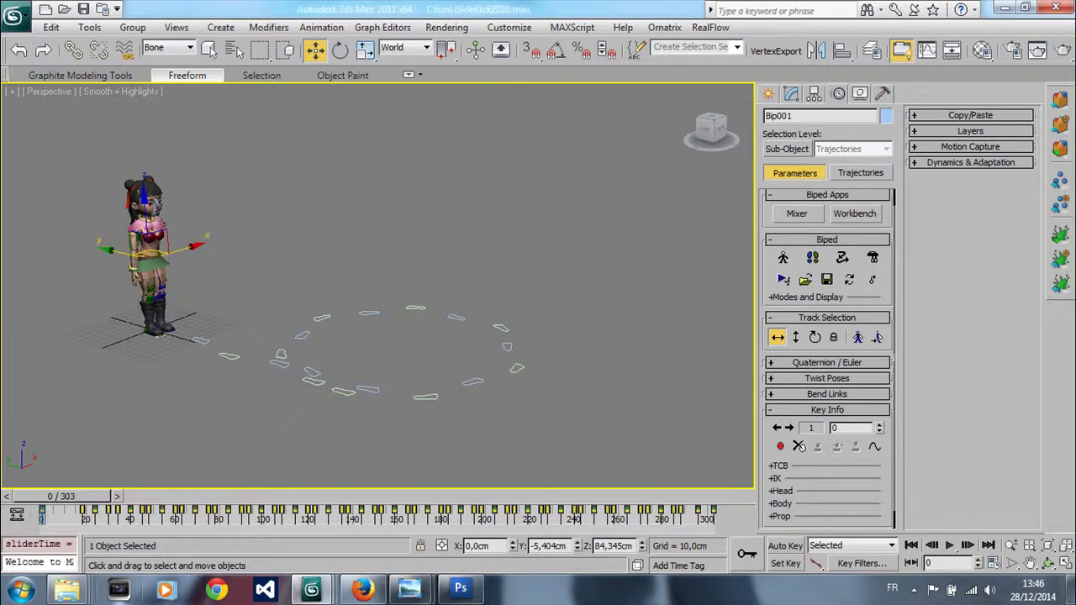
pyautogui.moveTo(311, 589)
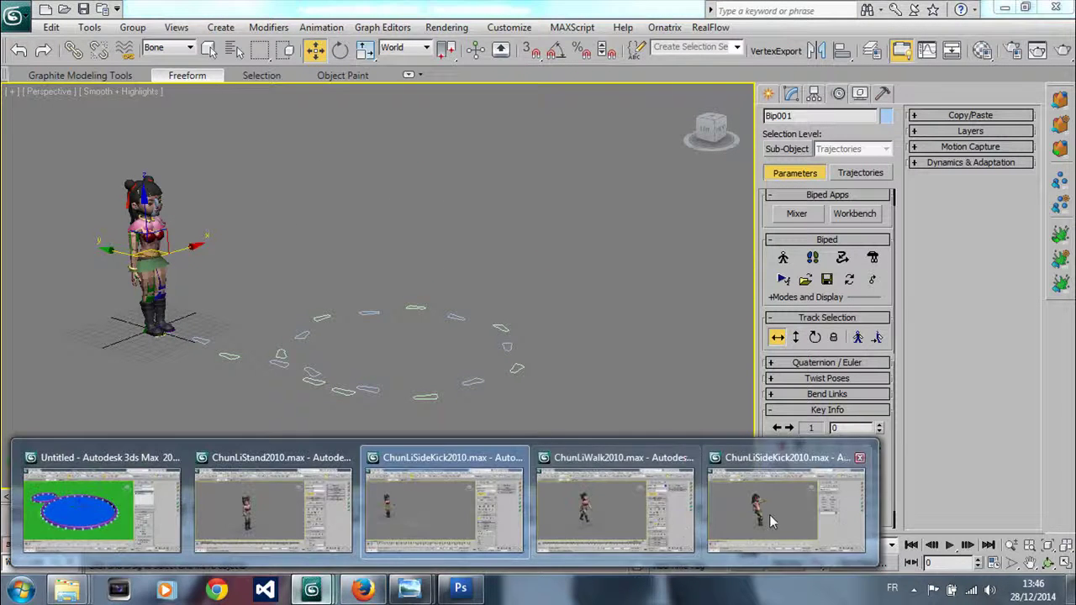
pyautogui.click(589, 497)
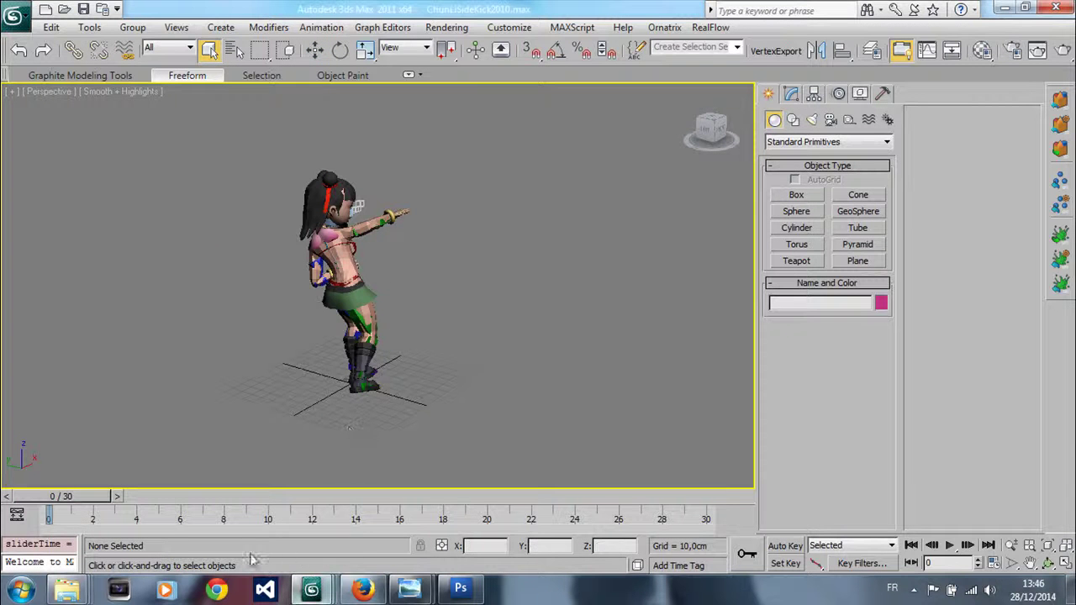
pyautogui.moveTo(55, 496); pyautogui.dragTo(122, 496)
# In the ChunLiStand2010.max scene, enable the biped's Motion Flow mode and open an enlarged Motion Flow Graph.
pyautogui.moveTo(311, 588)
pyautogui.click(266, 499)
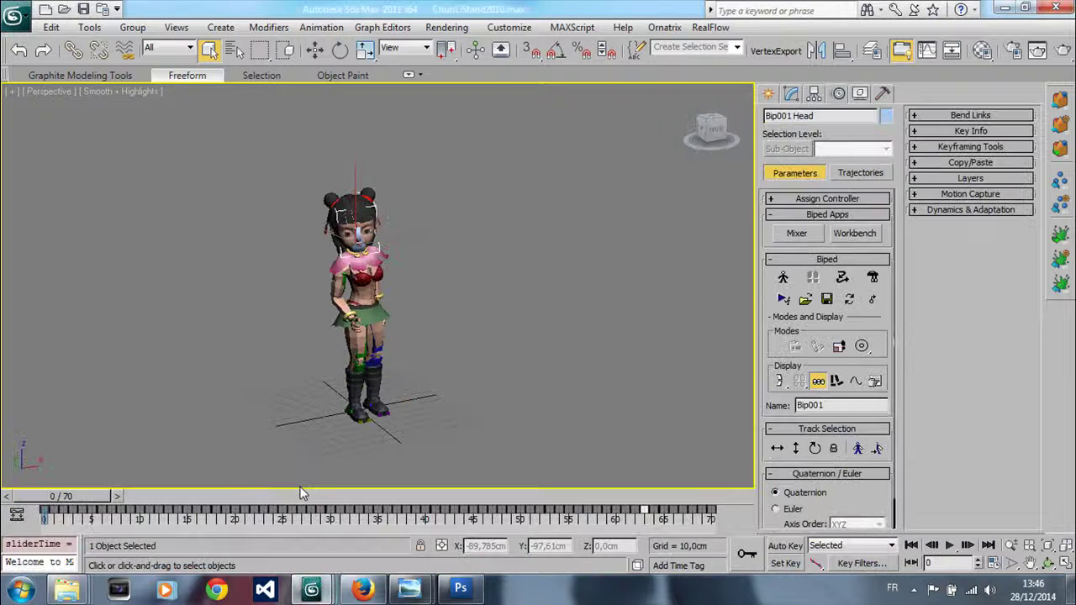
pyautogui.click(843, 279)
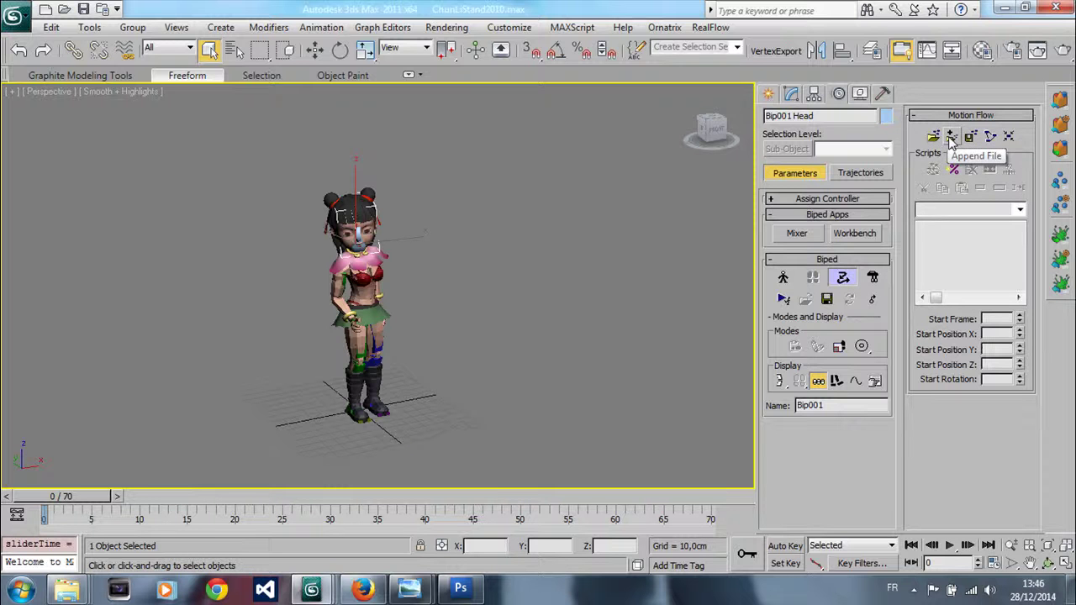
pyautogui.click(990, 136)
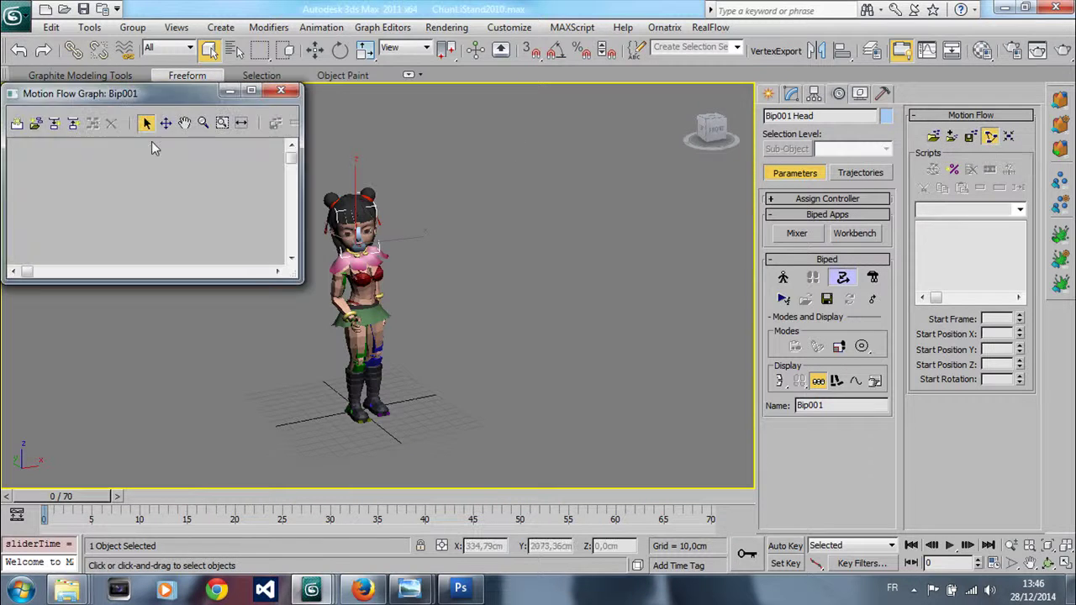
pyautogui.moveTo(300, 284); pyautogui.dragTo(400, 338)
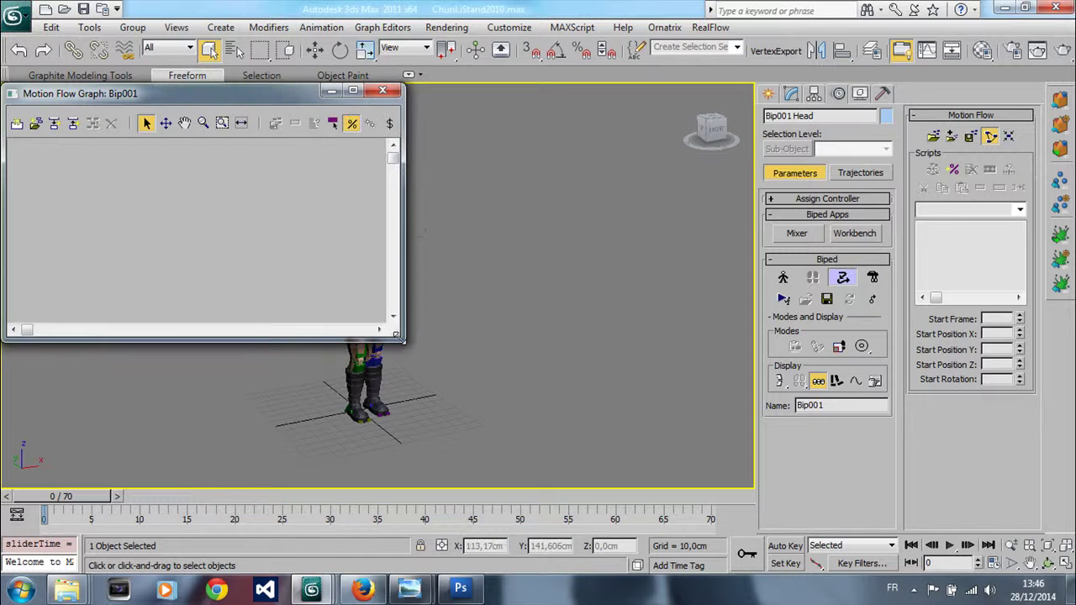
# Create four empty clips in the Motion Flow Graph, arranged diagonally from upper left to lower right.
pyautogui.click(17, 124)
pyautogui.click(89, 165)
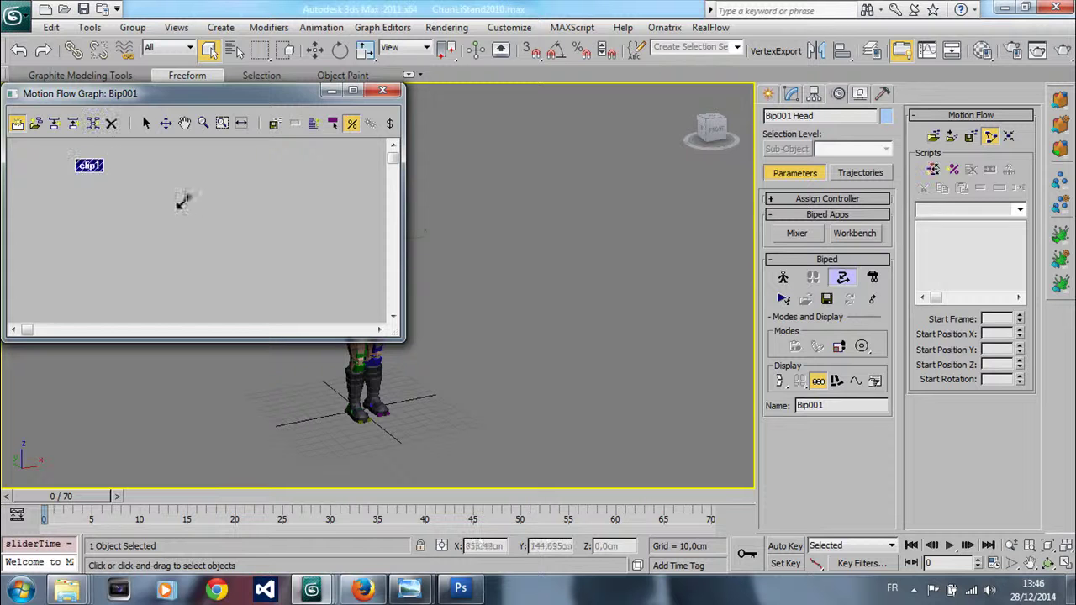
pyautogui.click(182, 211)
pyautogui.click(247, 271)
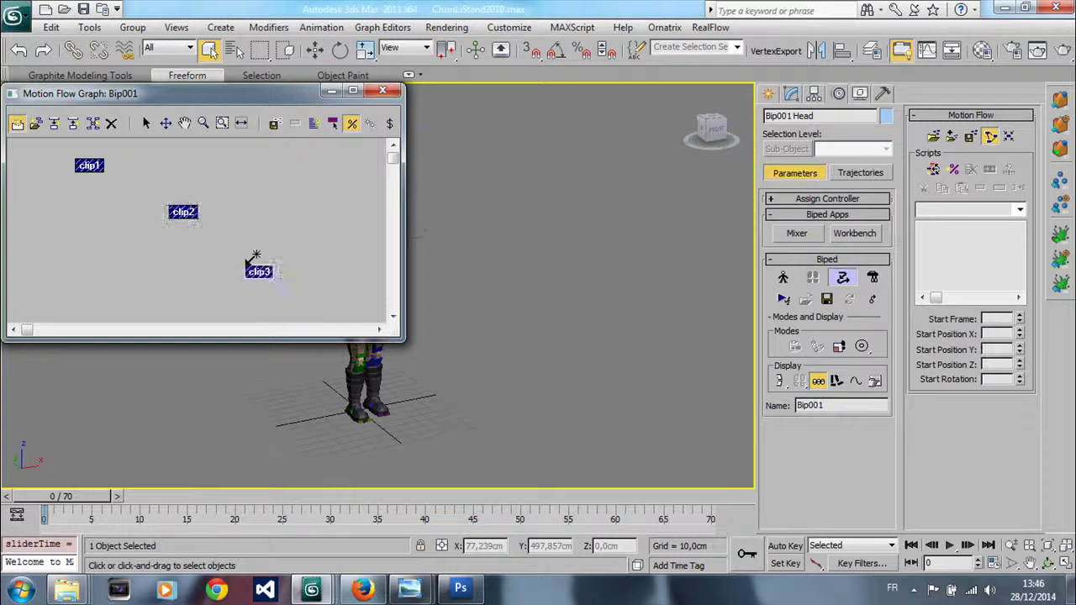
pyautogui.click(340, 294)
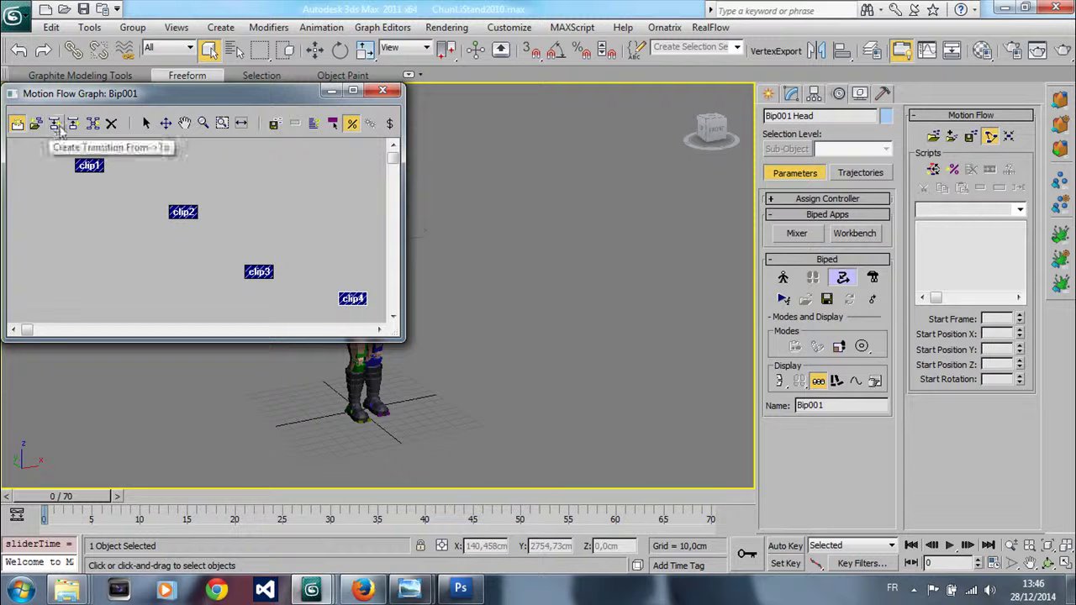
# Assign StandCharacter.bip from the animations folder to the first clip in the graph.
pyautogui.click(145, 123)
pyautogui.click(90, 166)
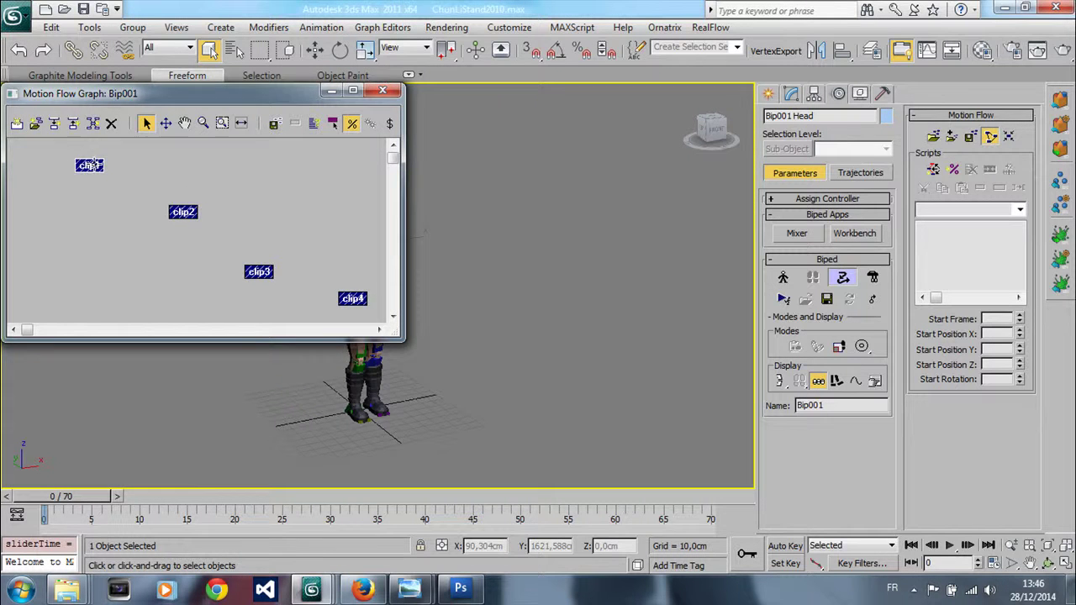
pyautogui.rightClick(90, 166)
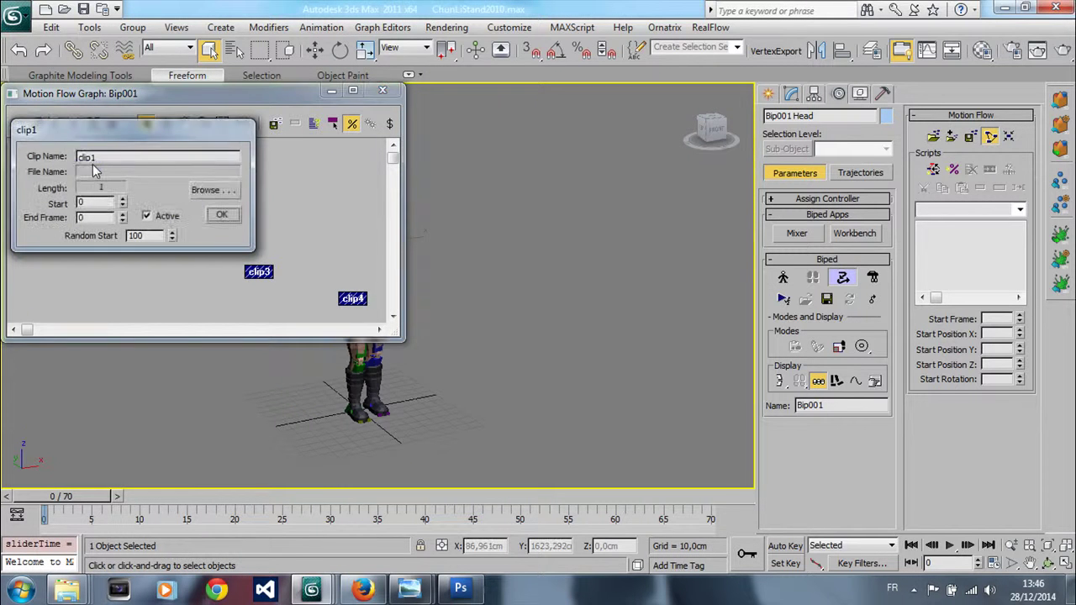
pyautogui.click(213, 190)
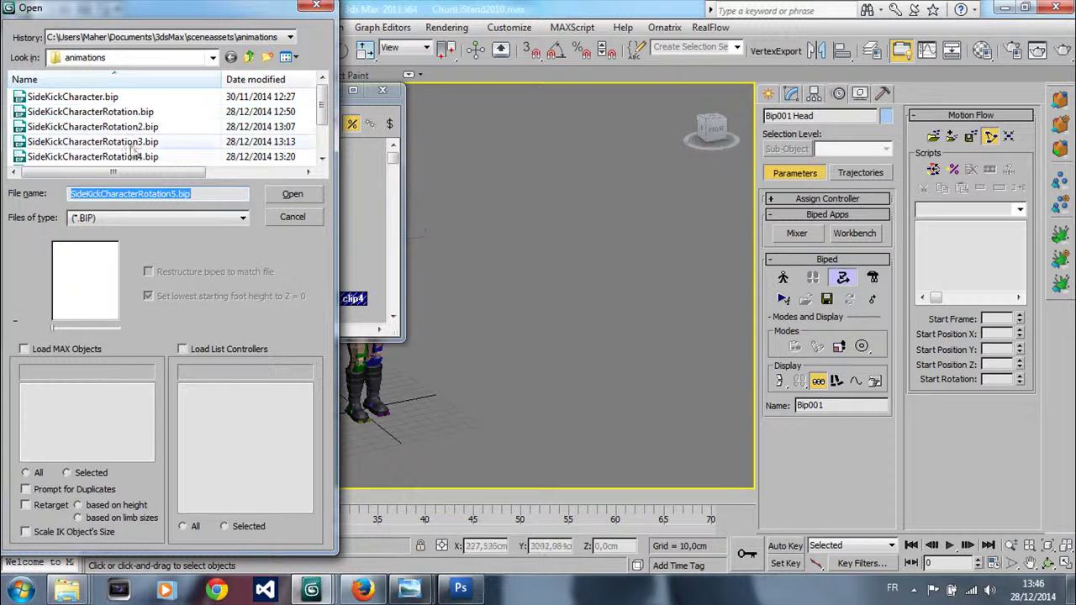
pyautogui.moveTo(322, 110); pyautogui.dragTo(321, 162)
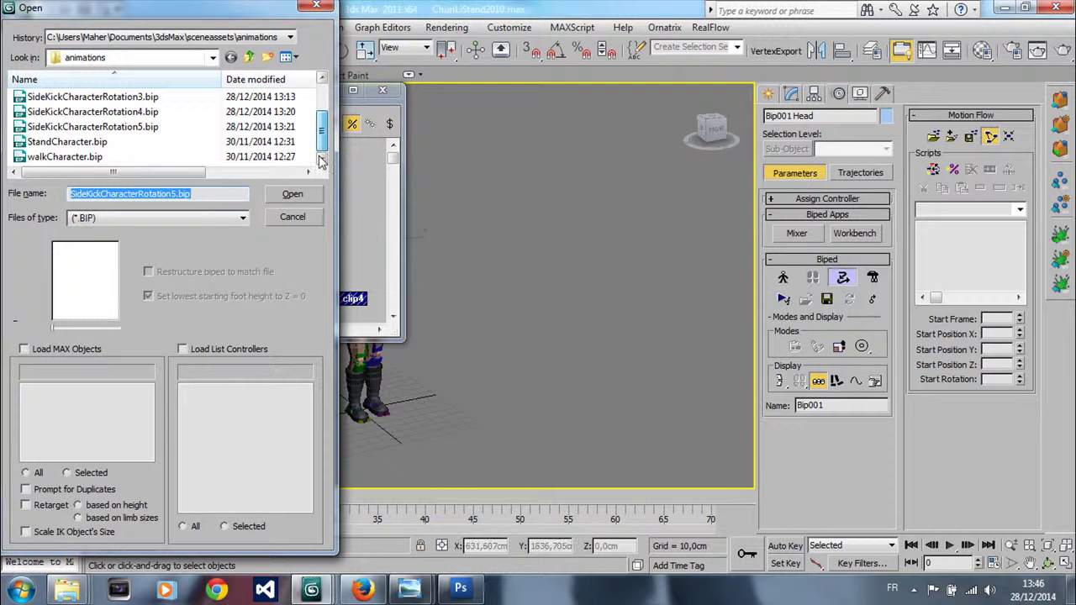
pyautogui.doubleClick(76, 141)
pyautogui.click(222, 215)
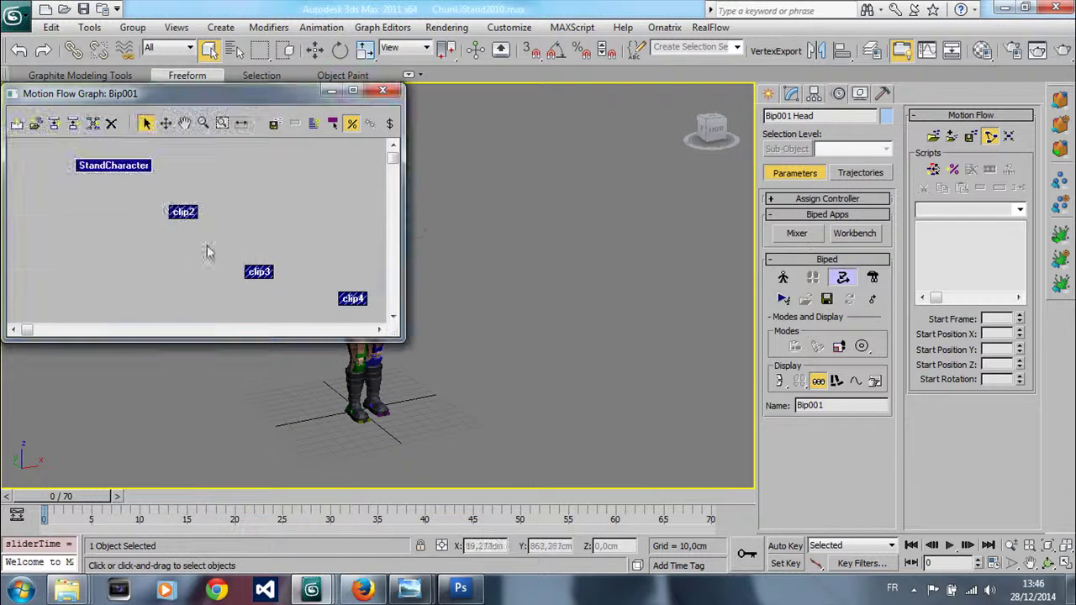
# Open clip2's properties, and move the circular footstep walk scene, ChunLiSideKick2010.max, to frame 296.
pyautogui.rightClick(179, 208)
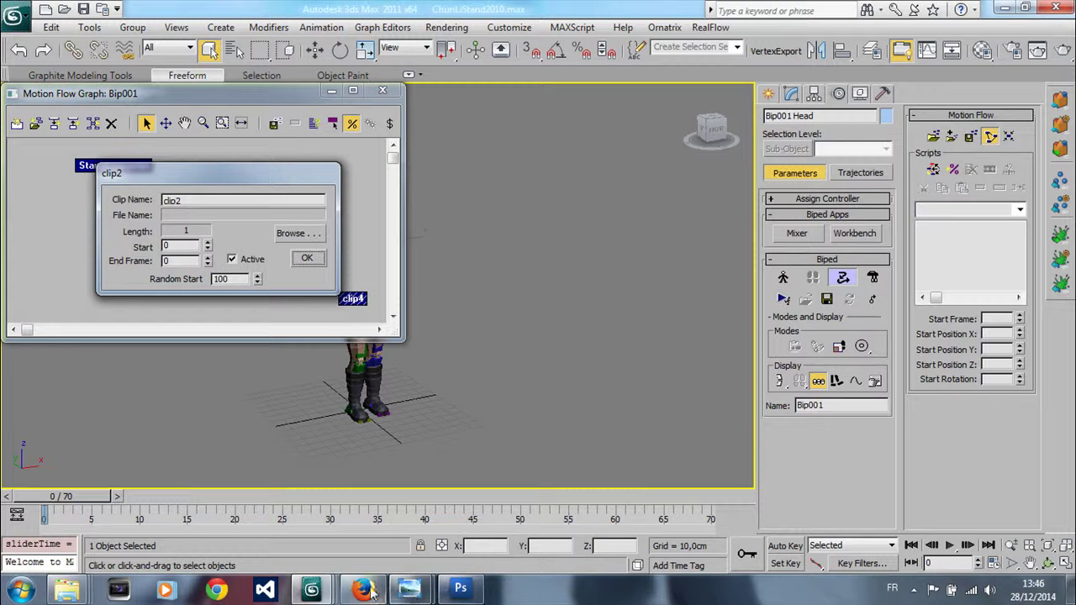
pyautogui.moveTo(314, 588)
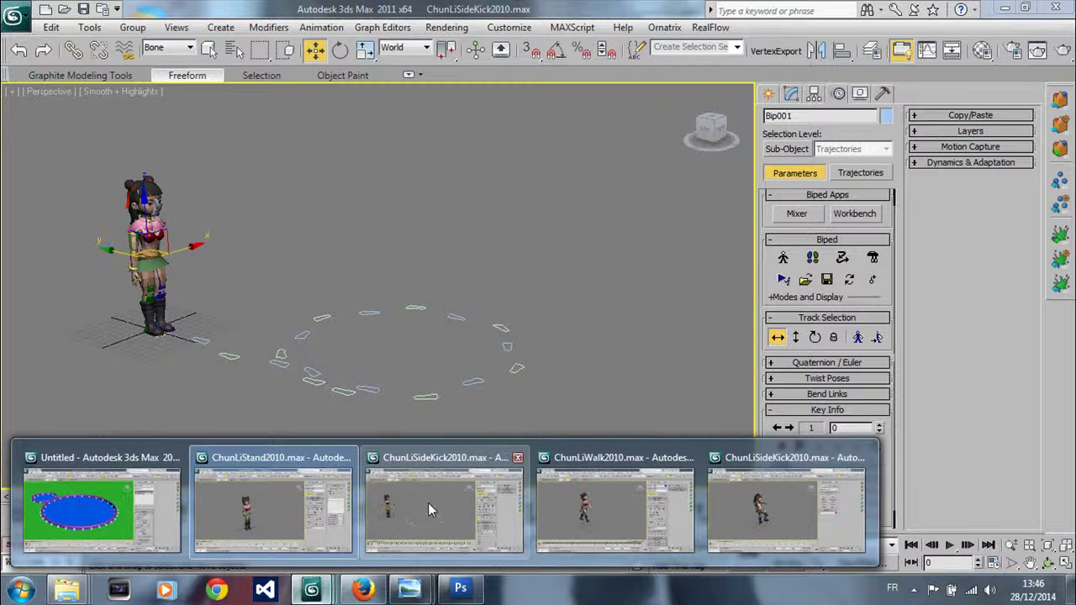
pyautogui.click(461, 488)
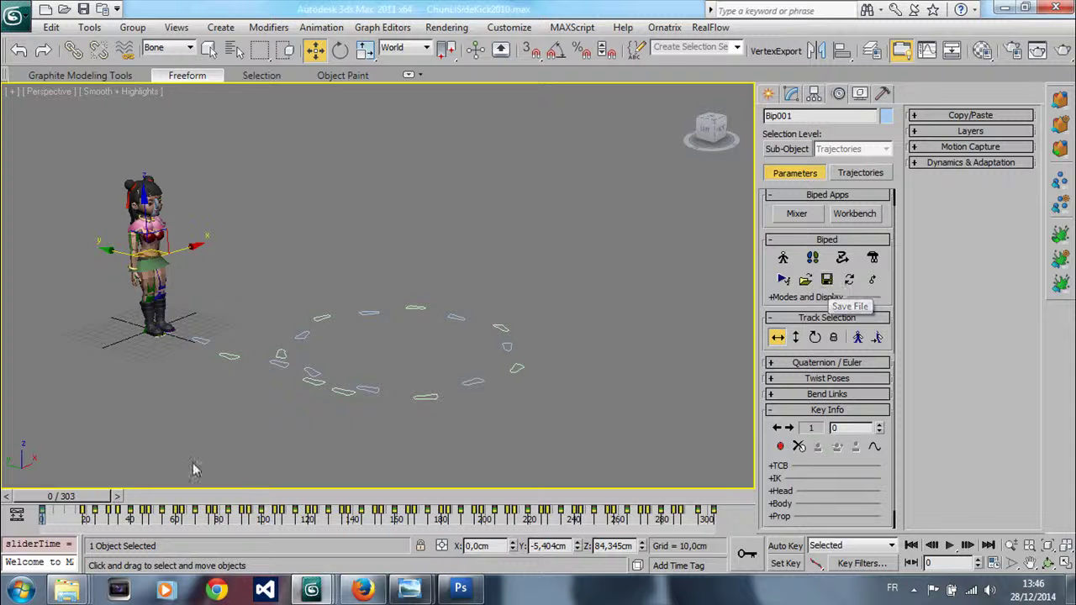
pyautogui.moveTo(46, 498); pyautogui.dragTo(663, 602)
pyautogui.press('w')
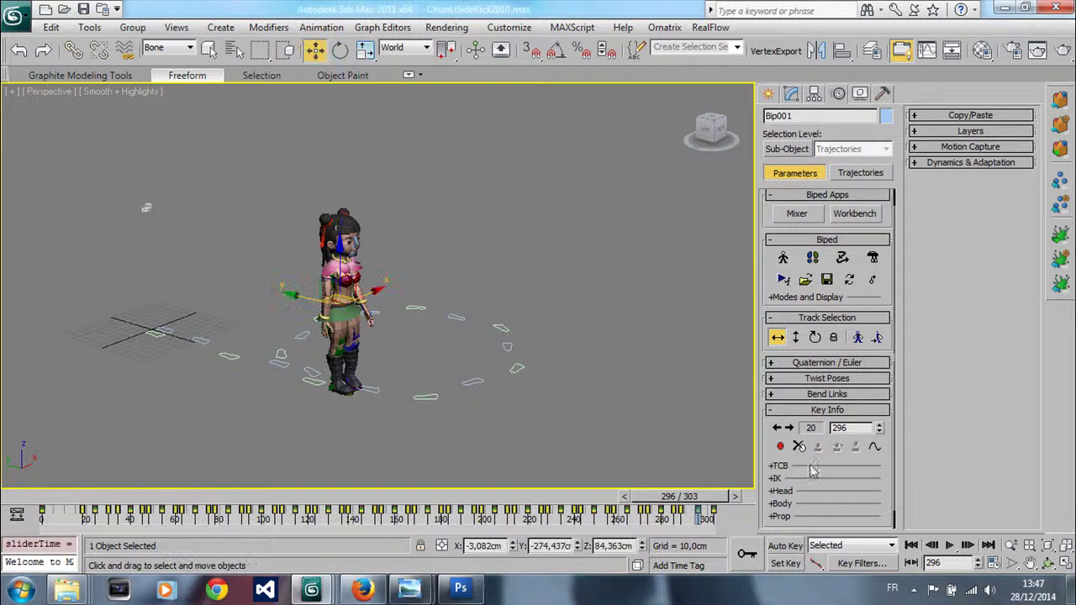
# Set the biped save segment to frames 18 through 296, but decline to overwrite SideKickCharacterRotation5.bip.
pyautogui.click(827, 280)
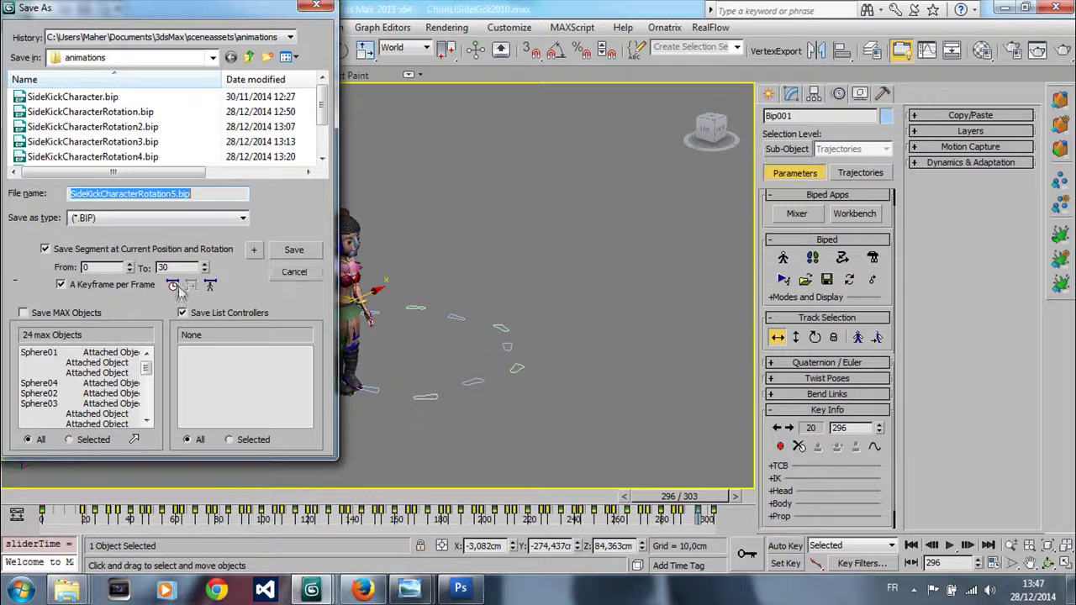
pyautogui.moveTo(181, 267); pyautogui.dragTo(10, 245)
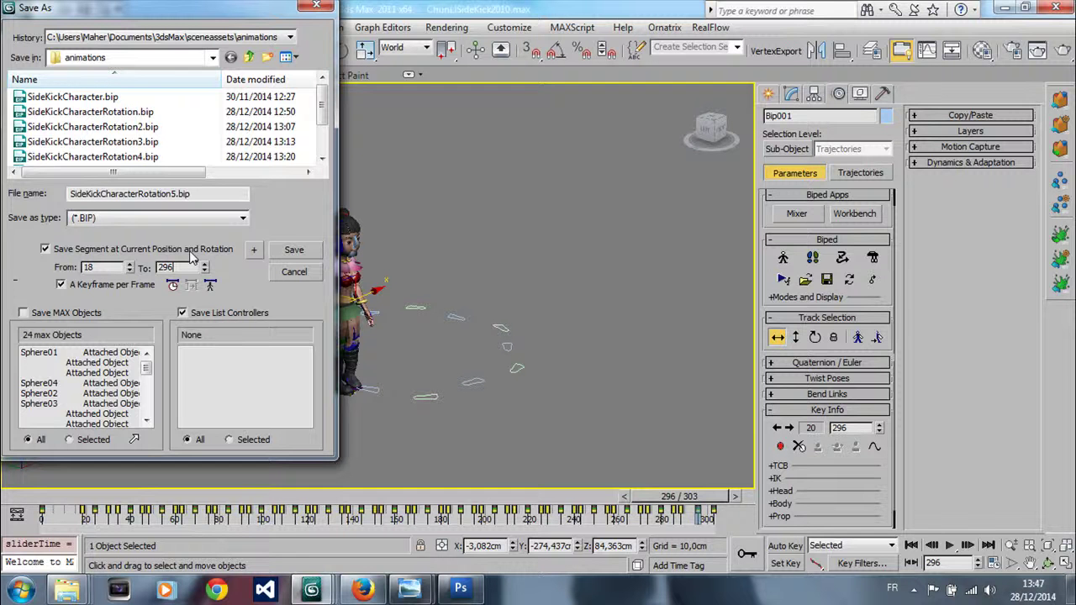
pyautogui.click(295, 251)
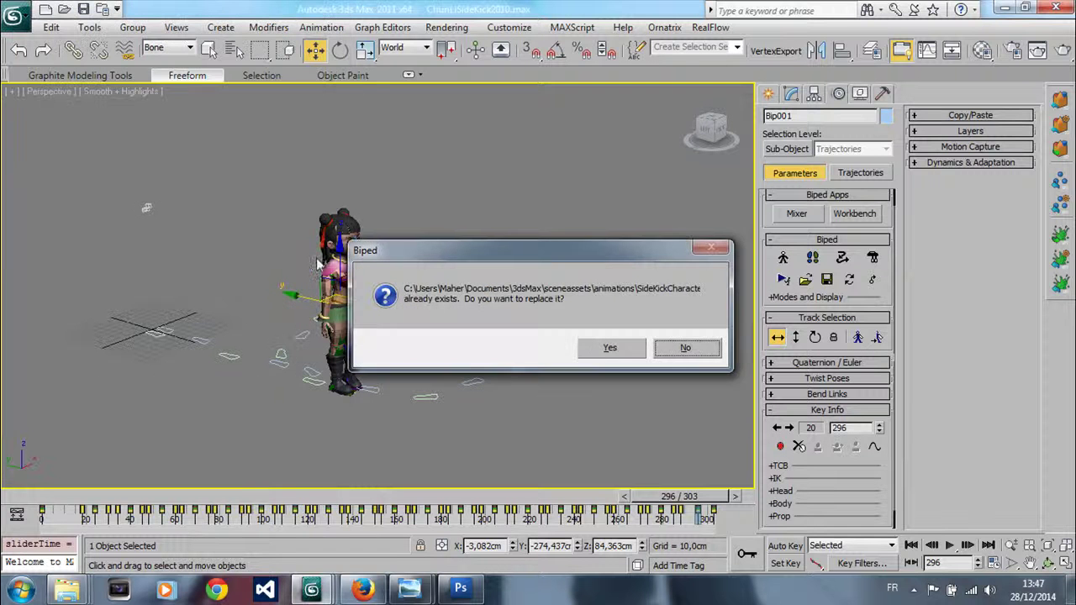
pyautogui.click(684, 348)
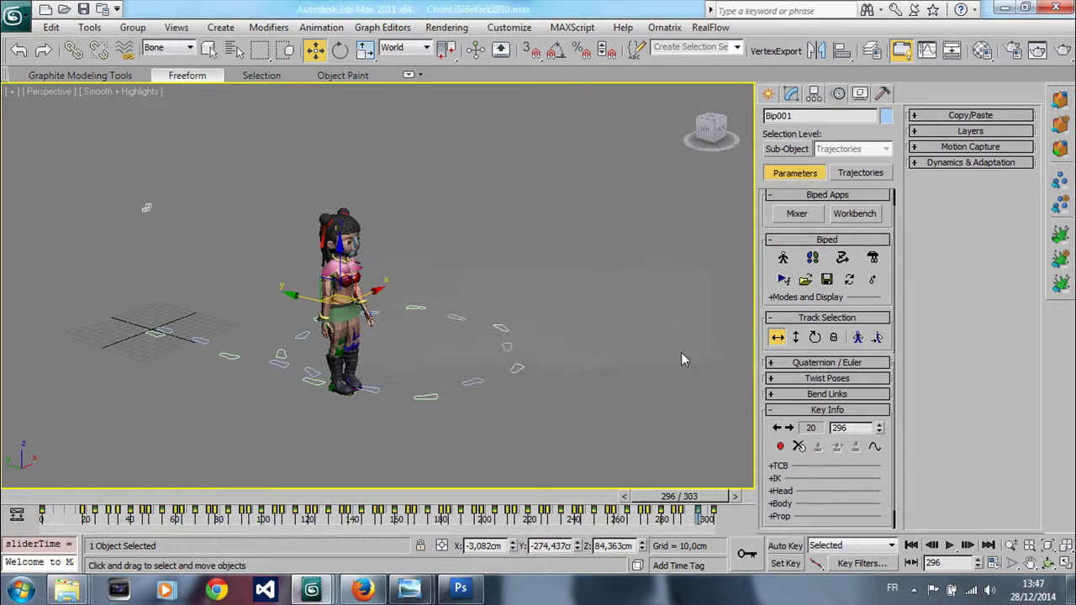
# Save the circular walk's biped motion segment as ChenLiLongWalk.bip in the animations folder.
pyautogui.click(827, 280)
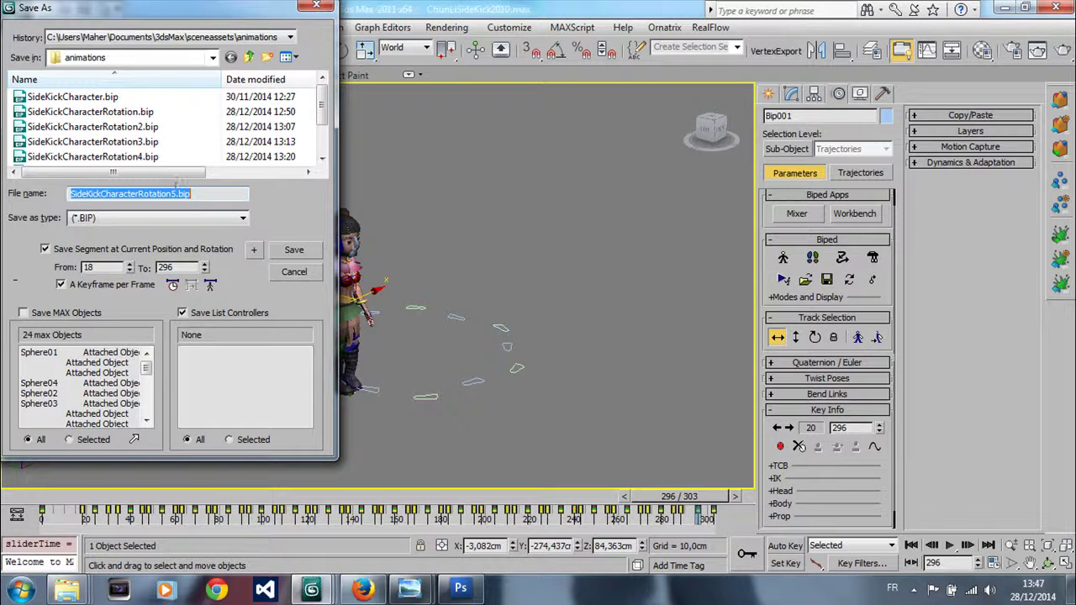
pyautogui.write('ChenLiLongWalk')
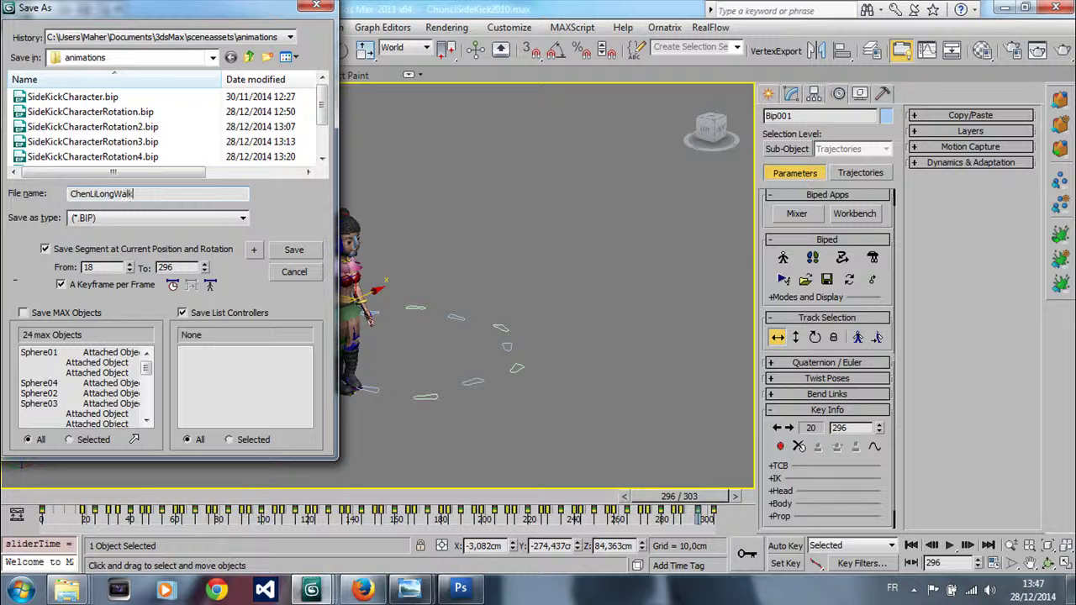
pyautogui.click(291, 250)
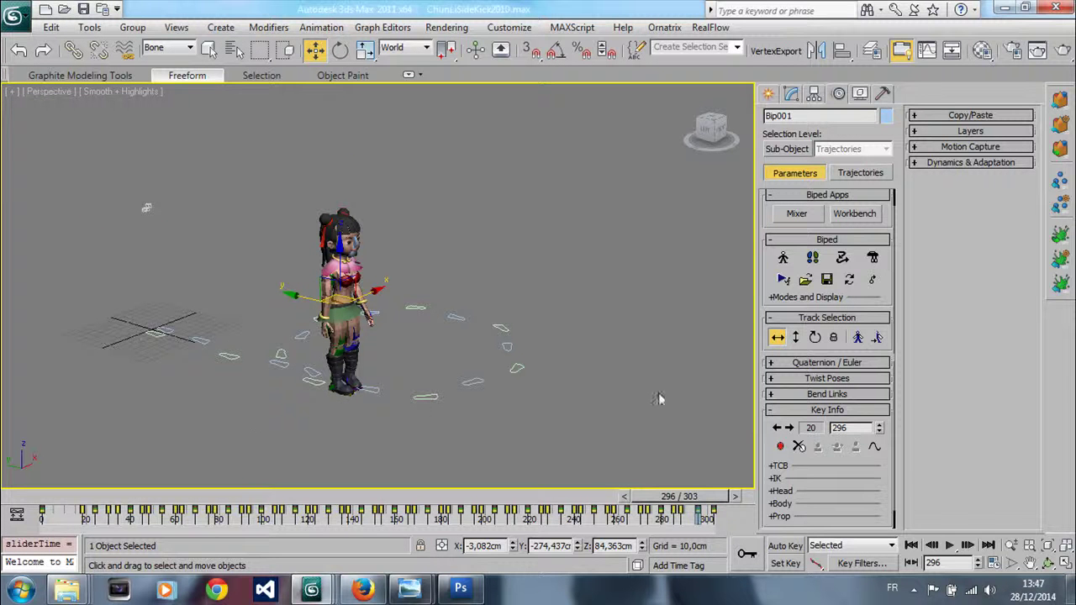
# Return to the ChunLiStand2010.max scene and assign walkCharacter.bip to clip2 in the Motion Flow Graph.
pyautogui.moveTo(311, 591)
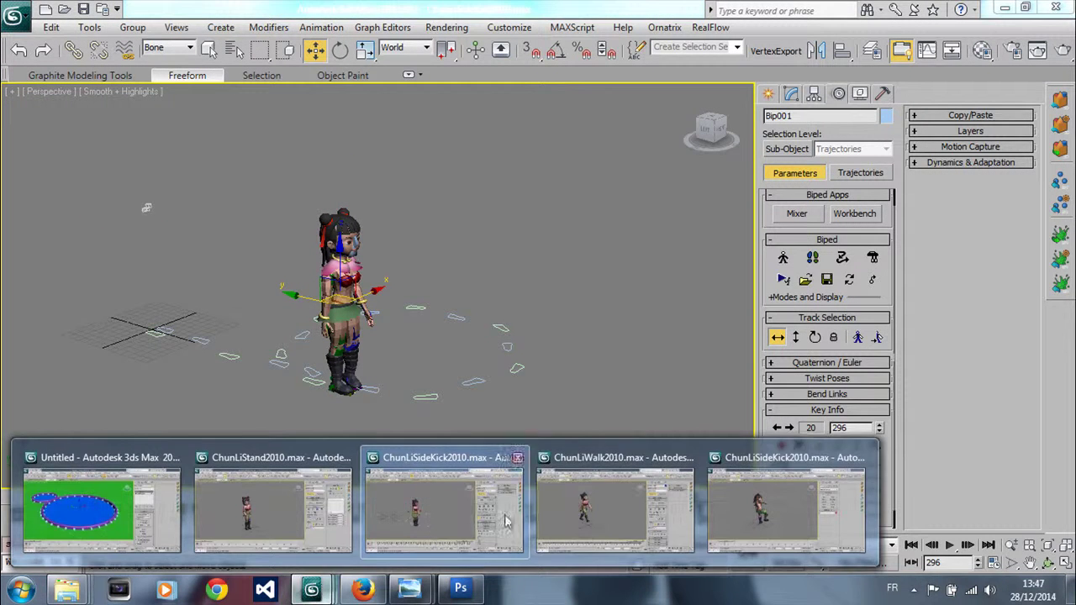
pyautogui.moveTo(768, 500)
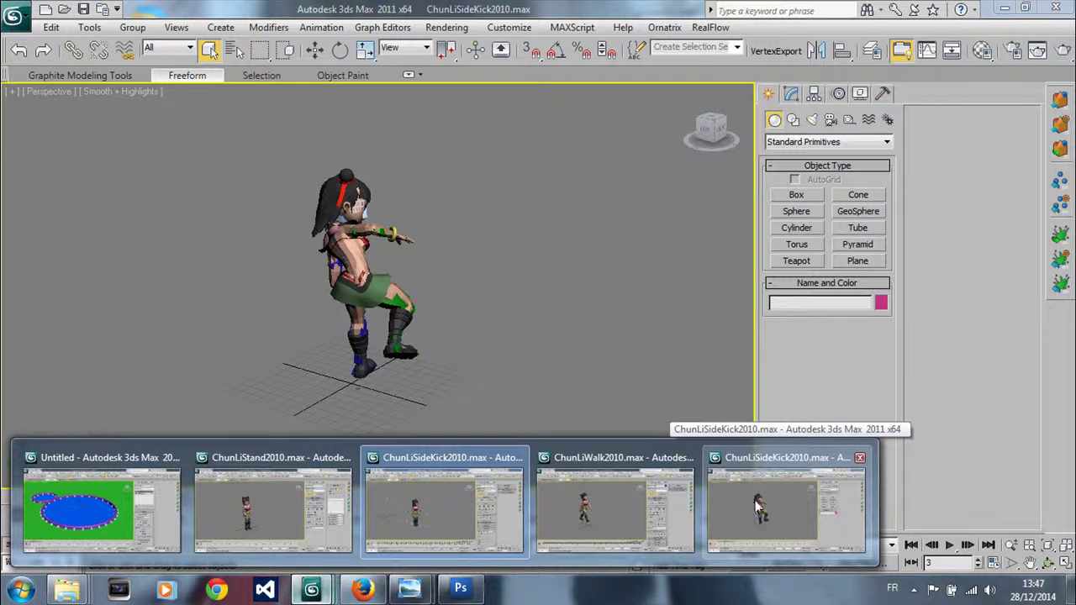
pyautogui.moveTo(637, 501)
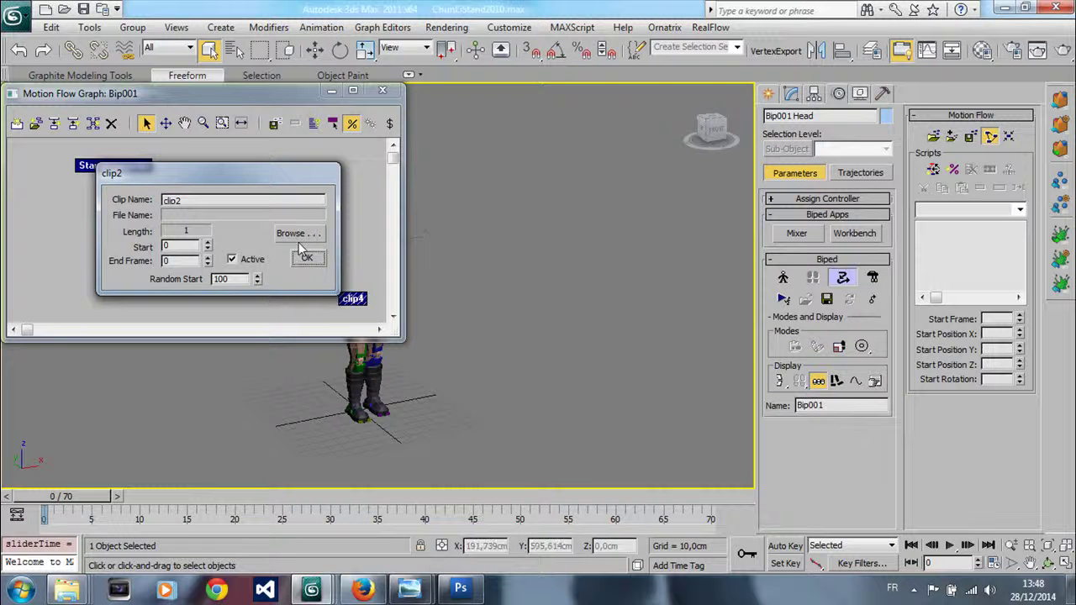
pyautogui.moveTo(318, 179); pyautogui.dragTo(452, 328)
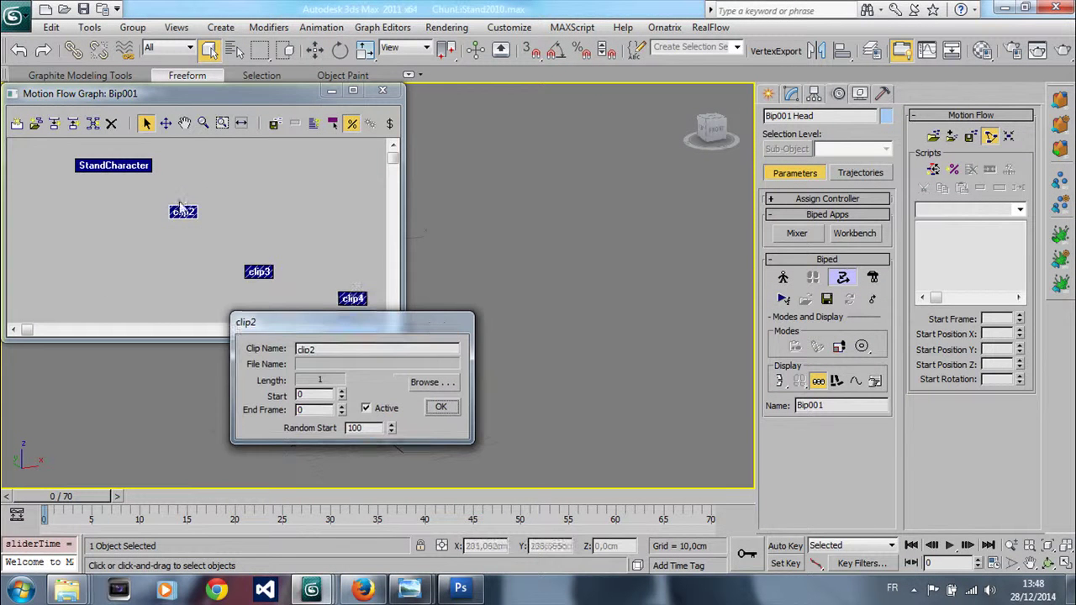
pyautogui.click(435, 384)
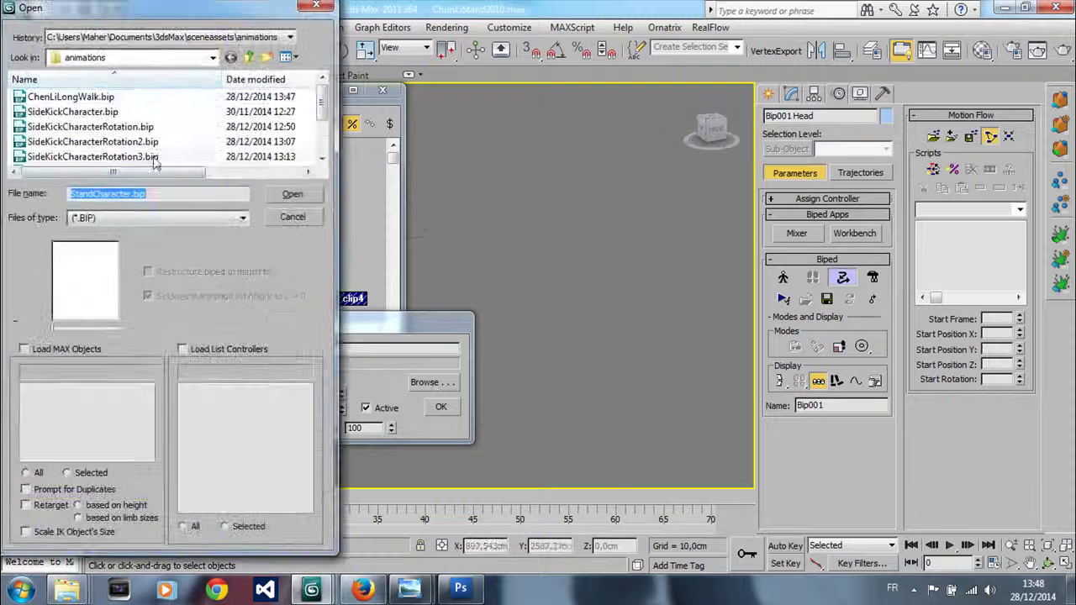
pyautogui.click(84, 97)
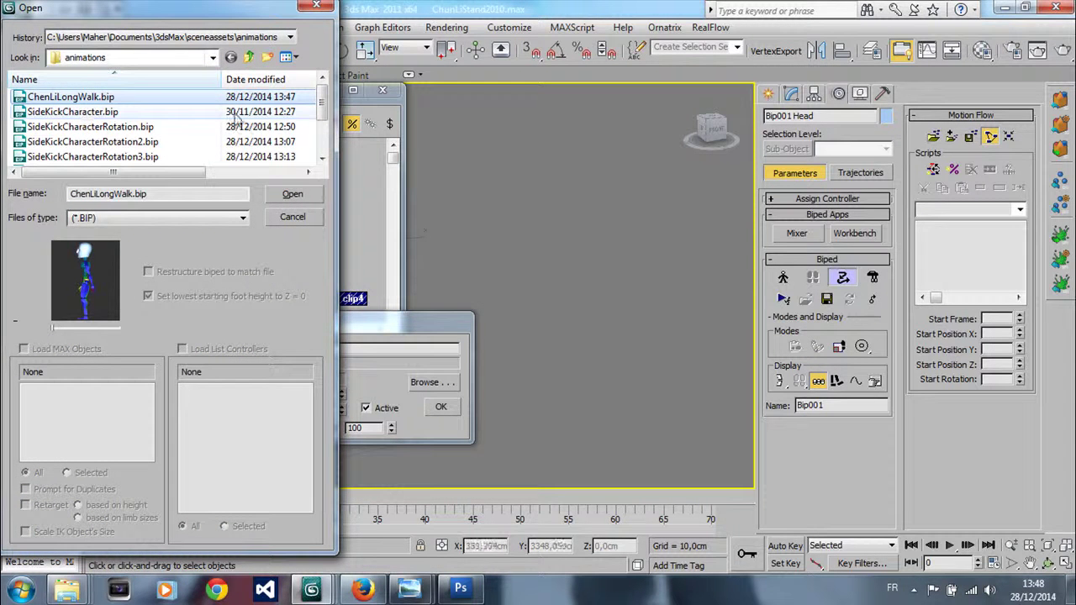
pyautogui.scroll(-2, 134, 143)
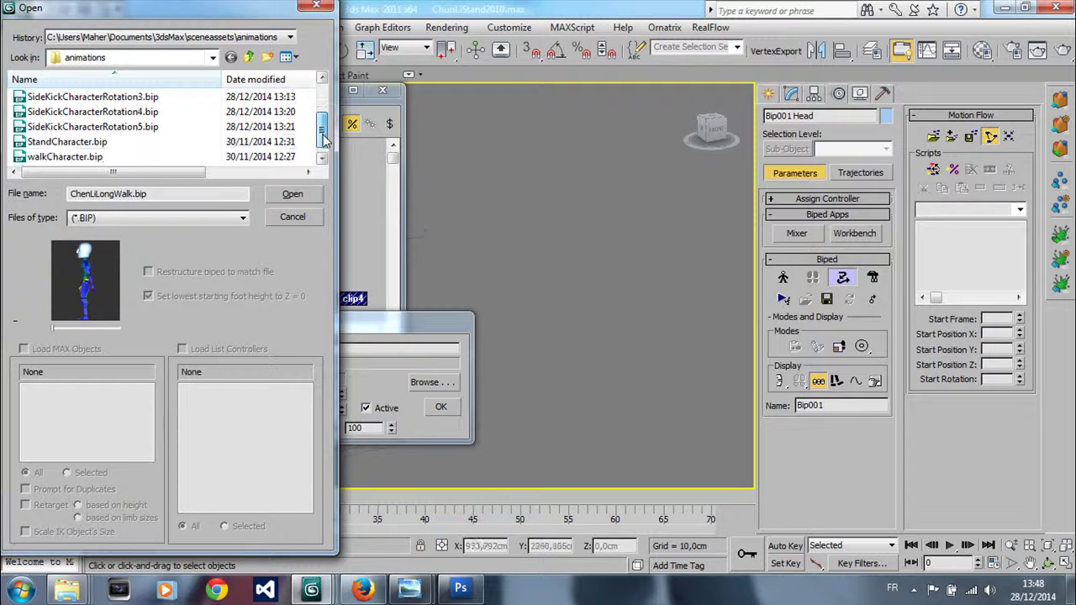
pyautogui.click(116, 158)
pyautogui.click(292, 194)
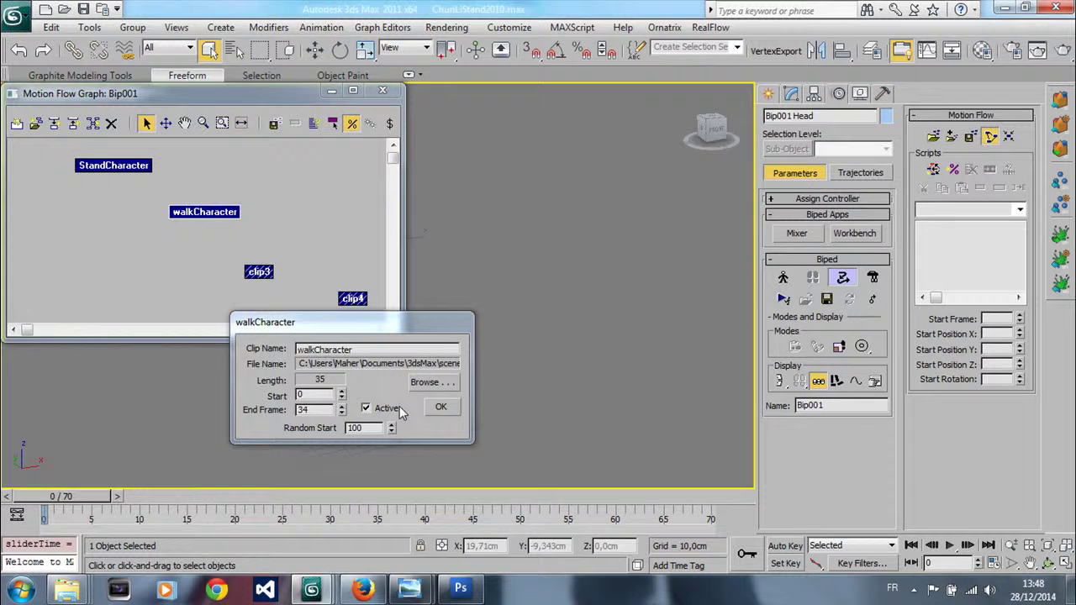
pyautogui.click(440, 409)
# Assign ChenLiLongWalk.bip from the animations folder to clip3 in the Motion Flow Graph.
pyautogui.click(259, 271)
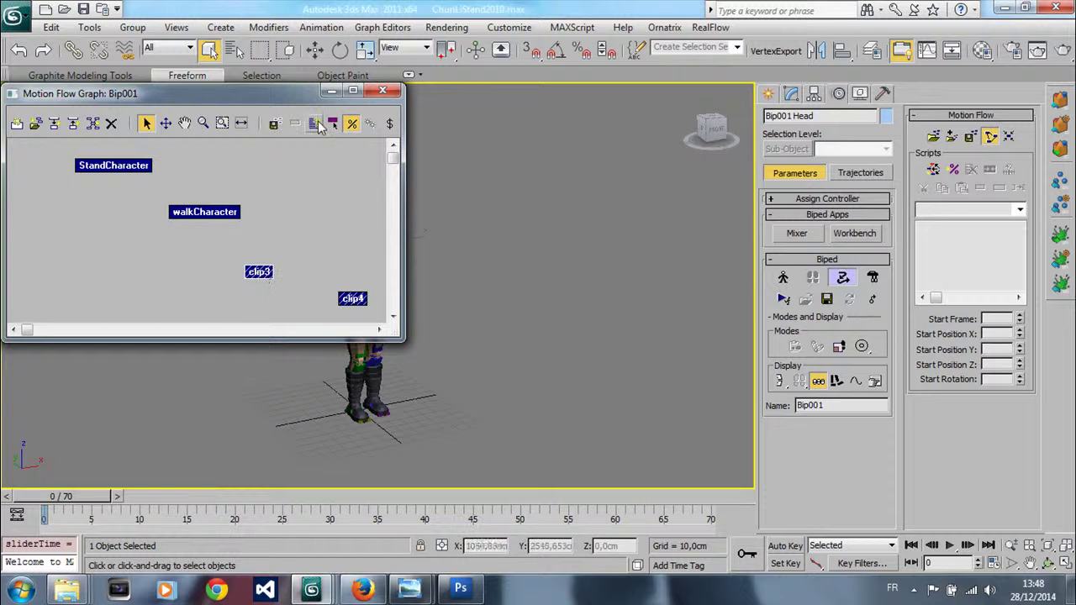
pyautogui.doubleClick(255, 271)
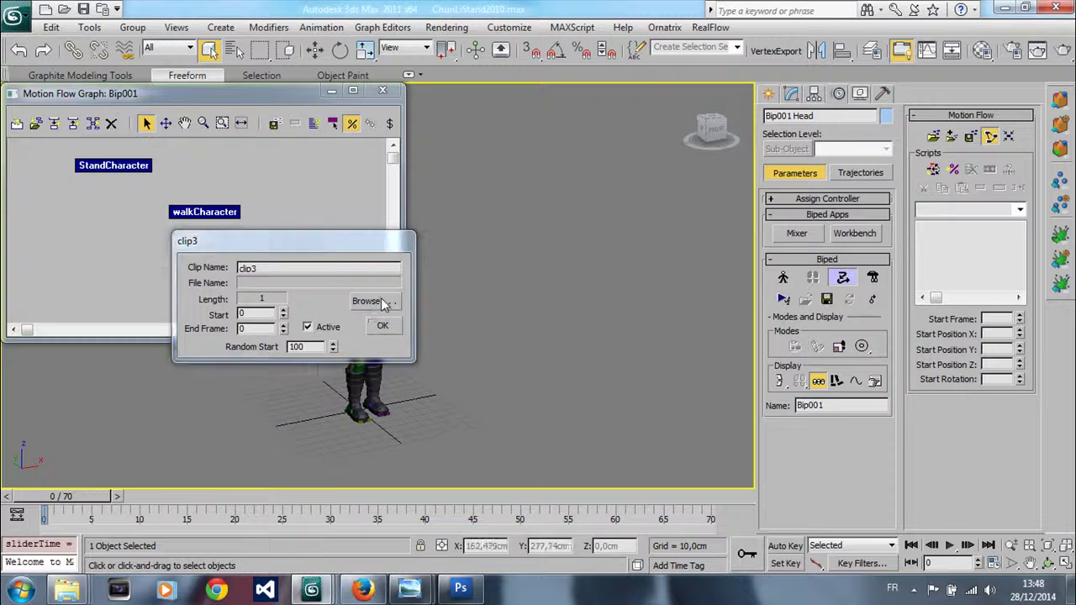
pyautogui.click(370, 301)
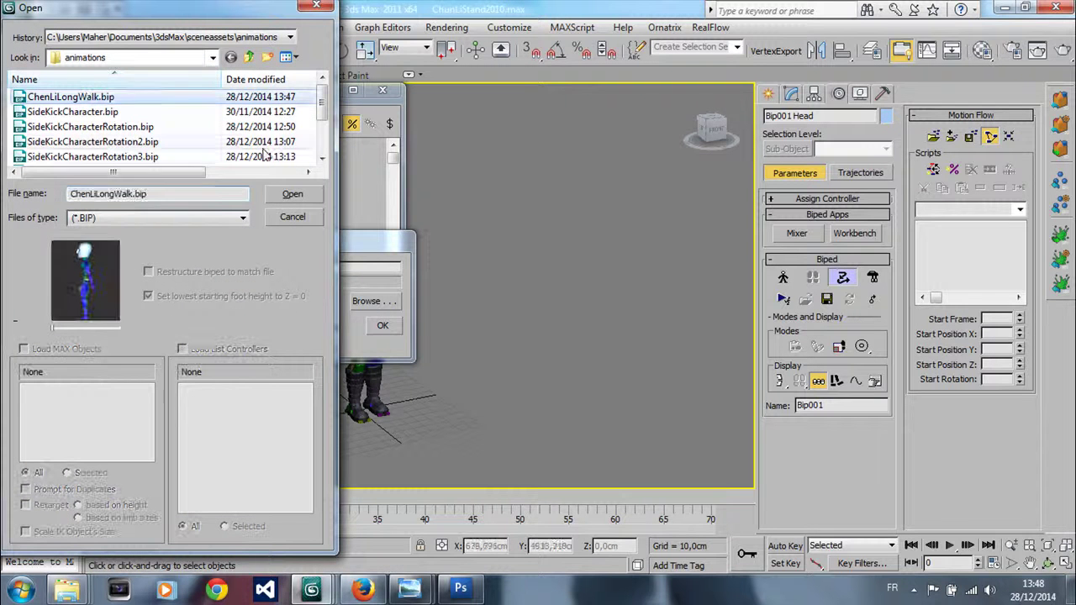
pyautogui.click(292, 194)
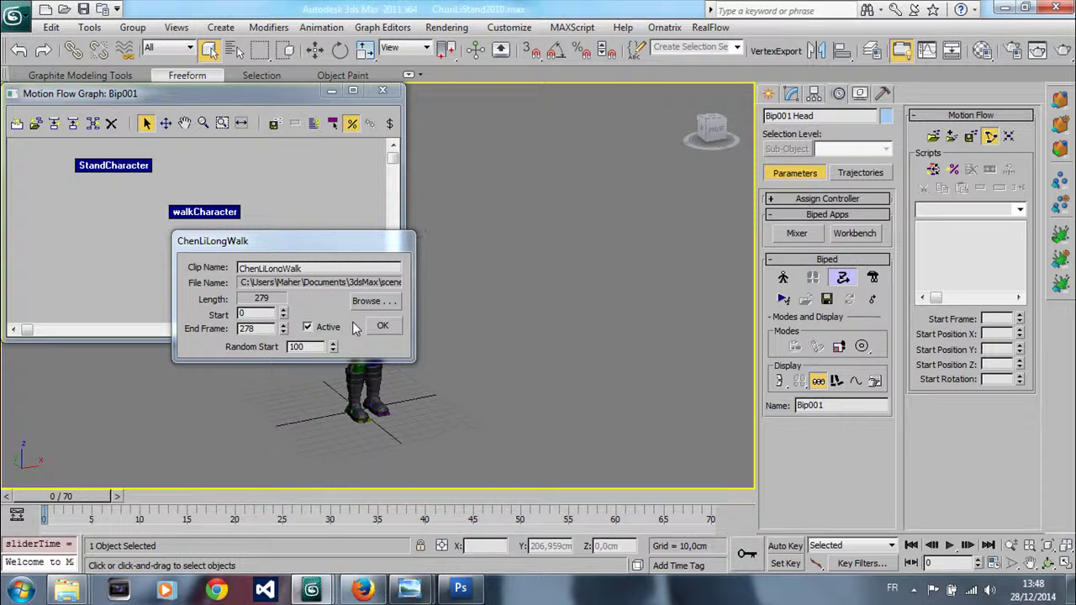
pyautogui.click(379, 327)
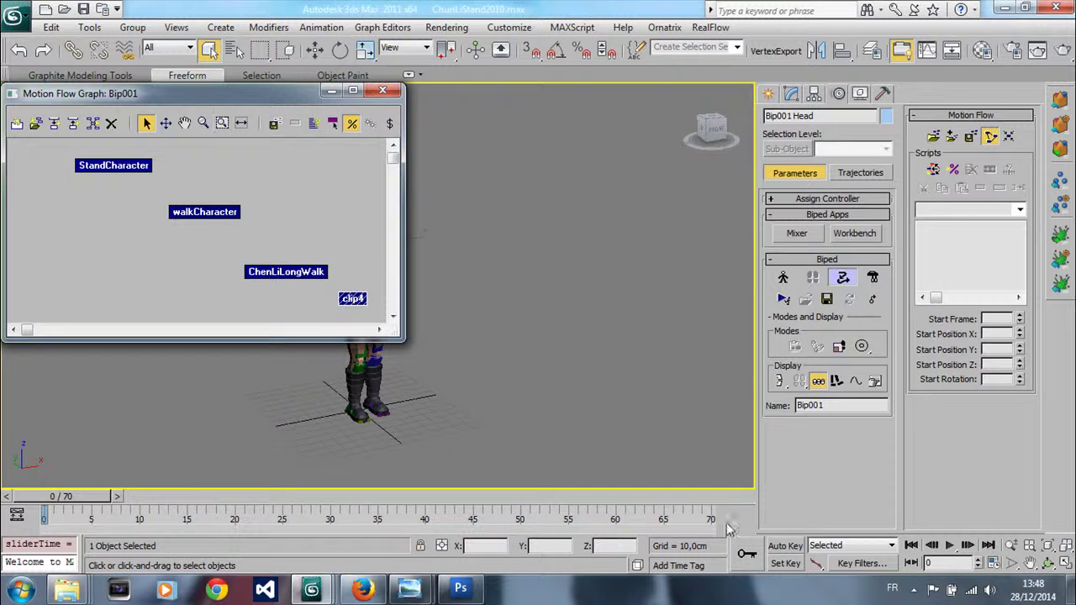
pyautogui.click(311, 588)
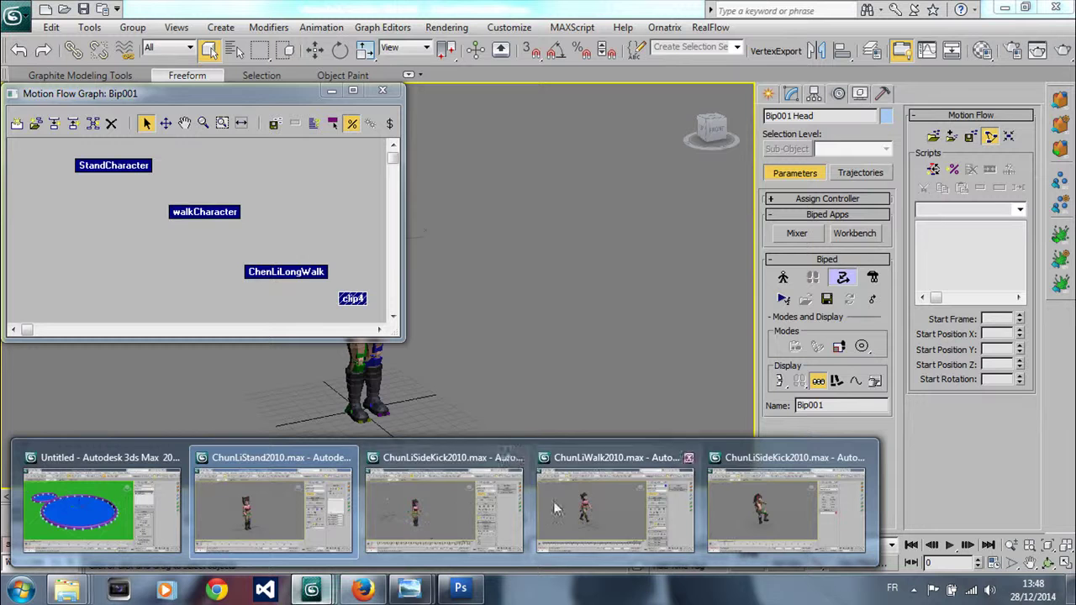
pyautogui.click(429, 517)
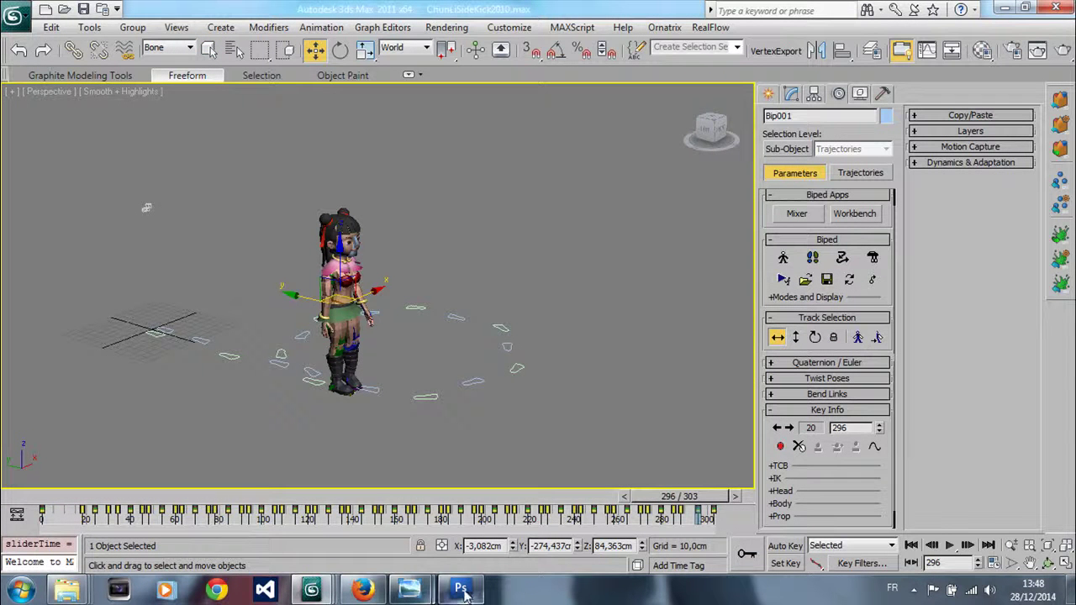
pyautogui.click(325, 593)
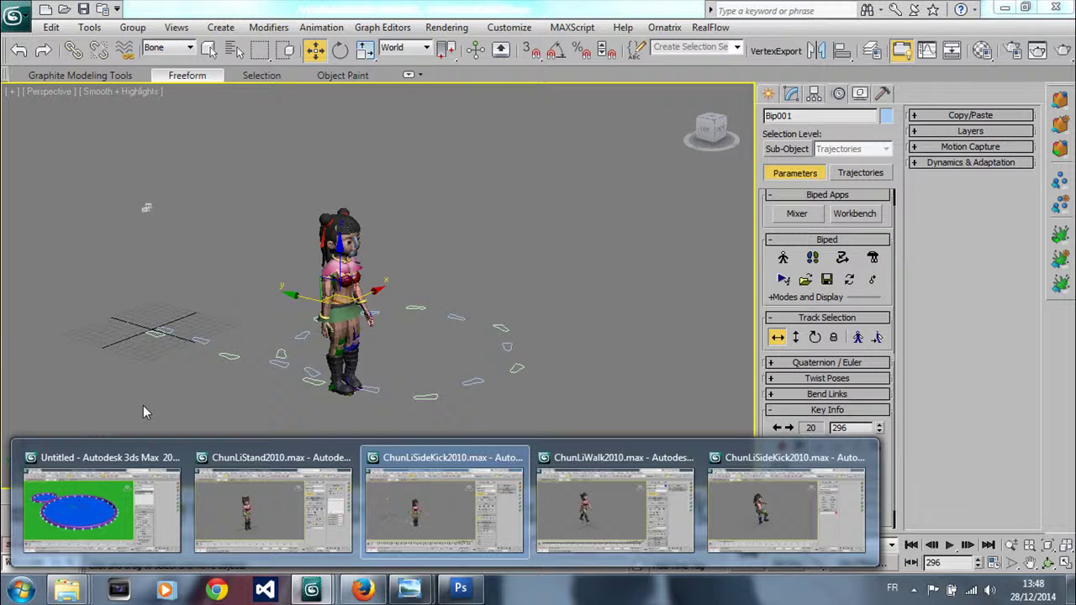
pyautogui.click(273, 505)
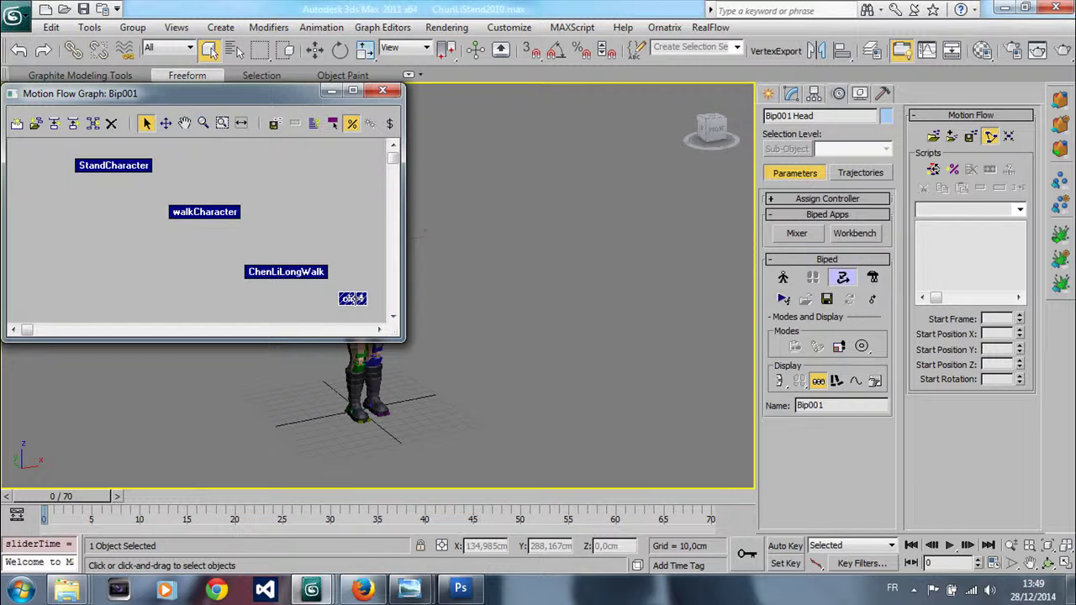
# Assign SideKickCharacter.bip from the animations folder to clip4 in the Motion Flow Graph.
pyautogui.doubleClick(352, 298)
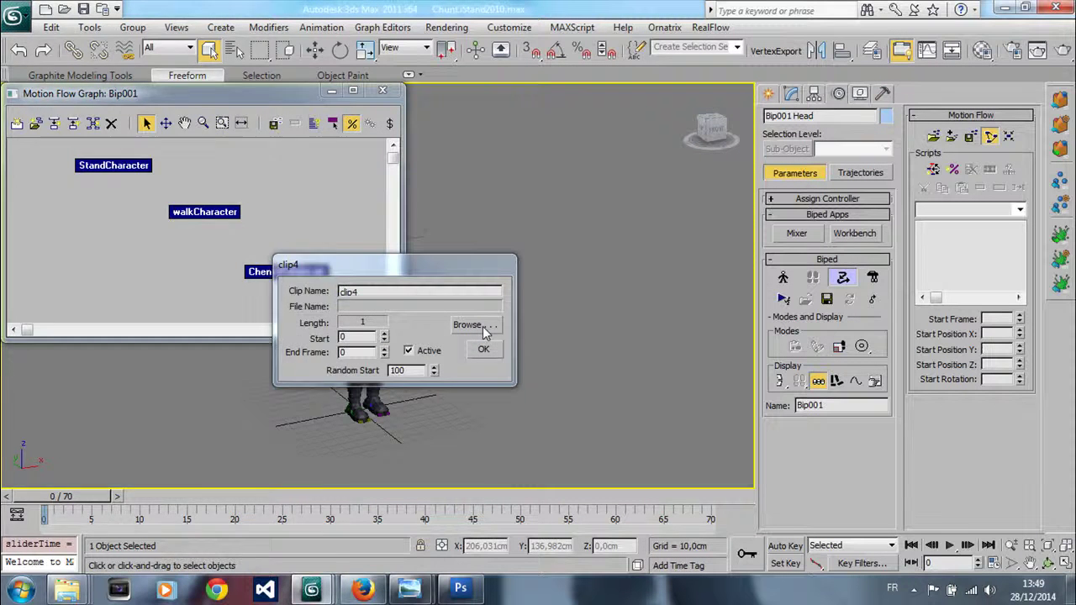
pyautogui.click(476, 325)
pyautogui.moveTo(322, 107)
pyautogui.mouseDown()
pyautogui.moveTo(323, 149)
pyautogui.moveTo(322, 99)
pyautogui.mouseUp()
pyautogui.click(126, 114)
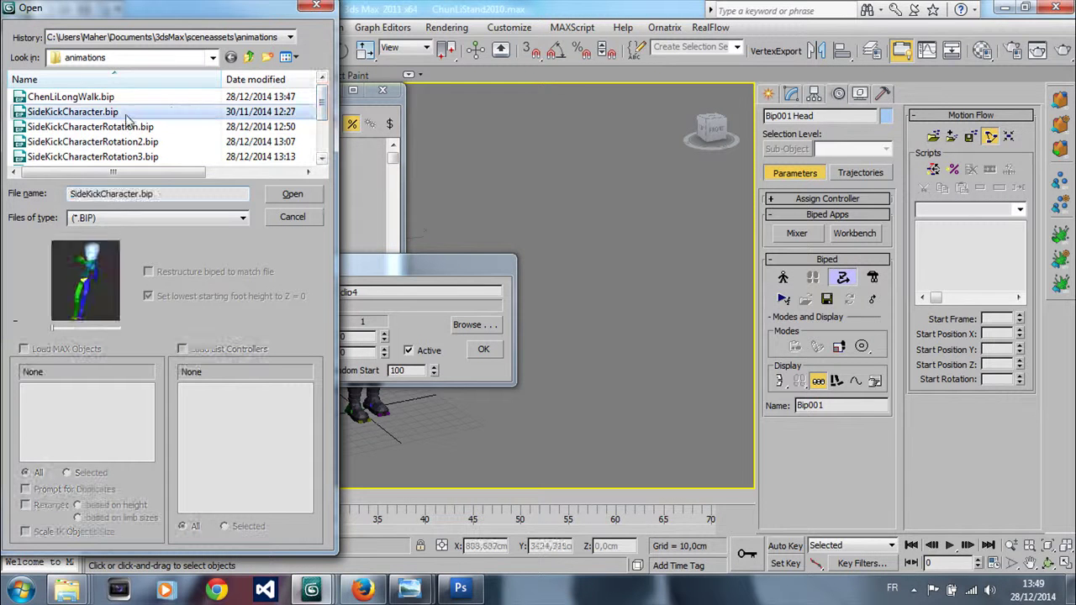
pyautogui.click(291, 195)
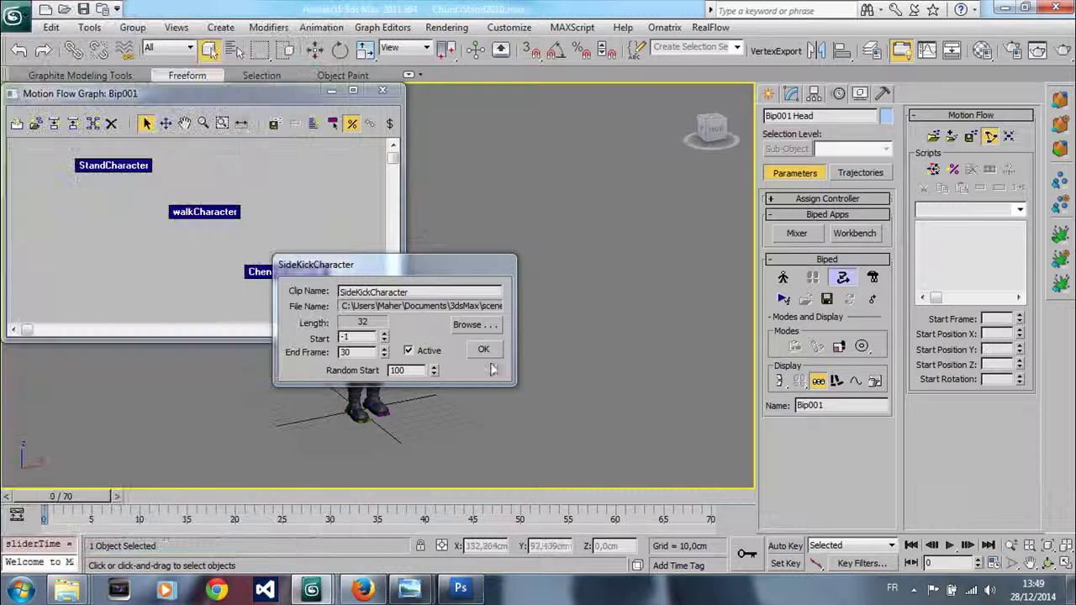
pyautogui.click(483, 349)
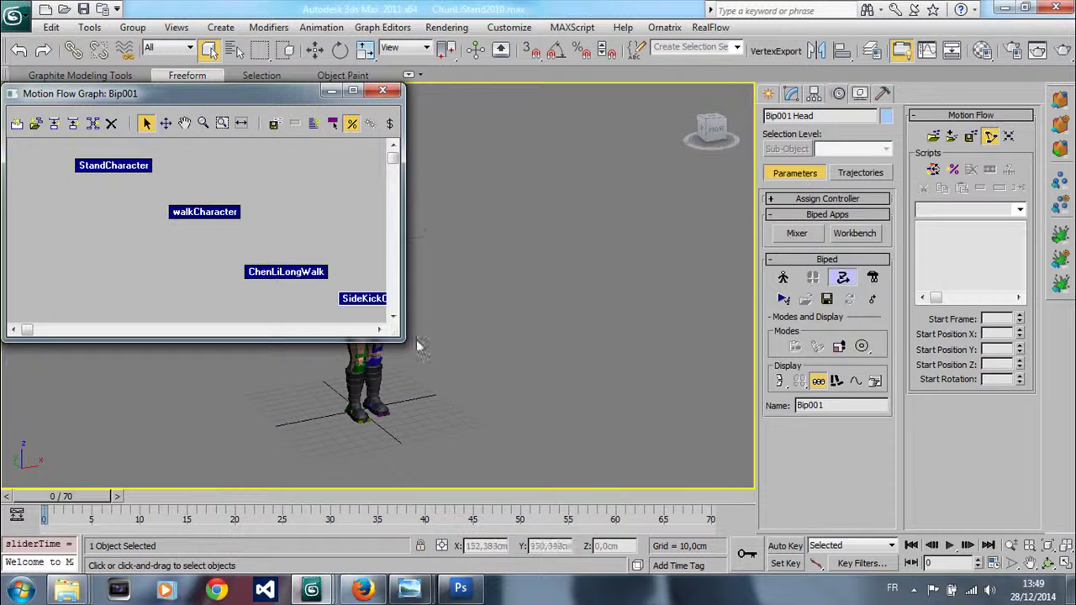
# Rearrange the four clips into a compact descending column and resize the Motion Flow Graph window to a narrow, tall shape around them.
pyautogui.moveTo(402, 334); pyautogui.dragTo(527, 407)
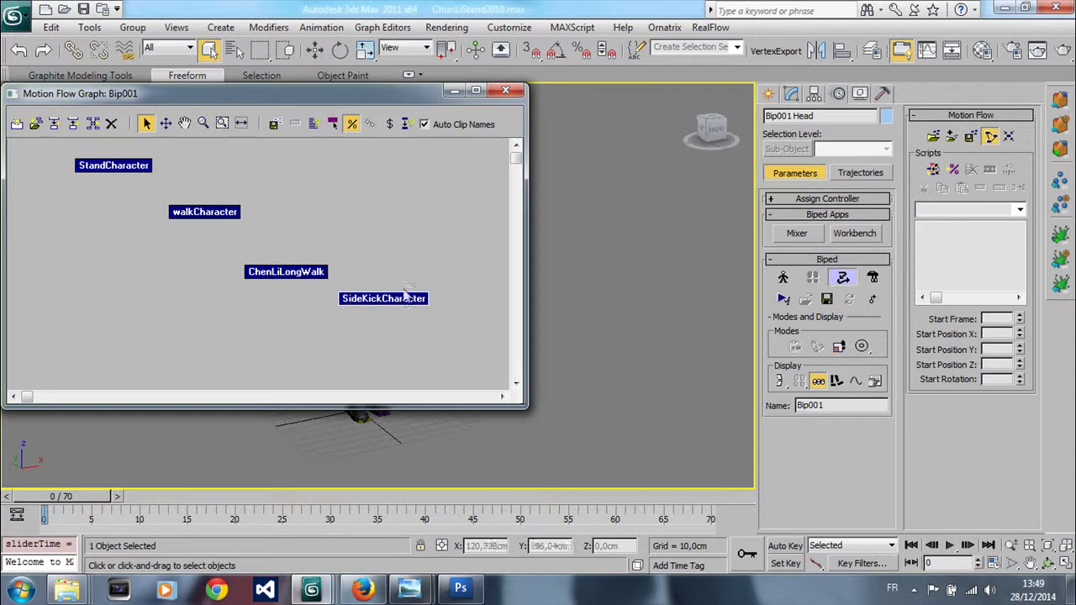
pyautogui.moveTo(296, 99)
pyautogui.mouseDown()
pyautogui.moveTo(806, 84)
pyautogui.moveTo(760, 130)
pyautogui.moveTo(332, 92)
pyautogui.moveTo(301, 101)
pyautogui.mouseUp()
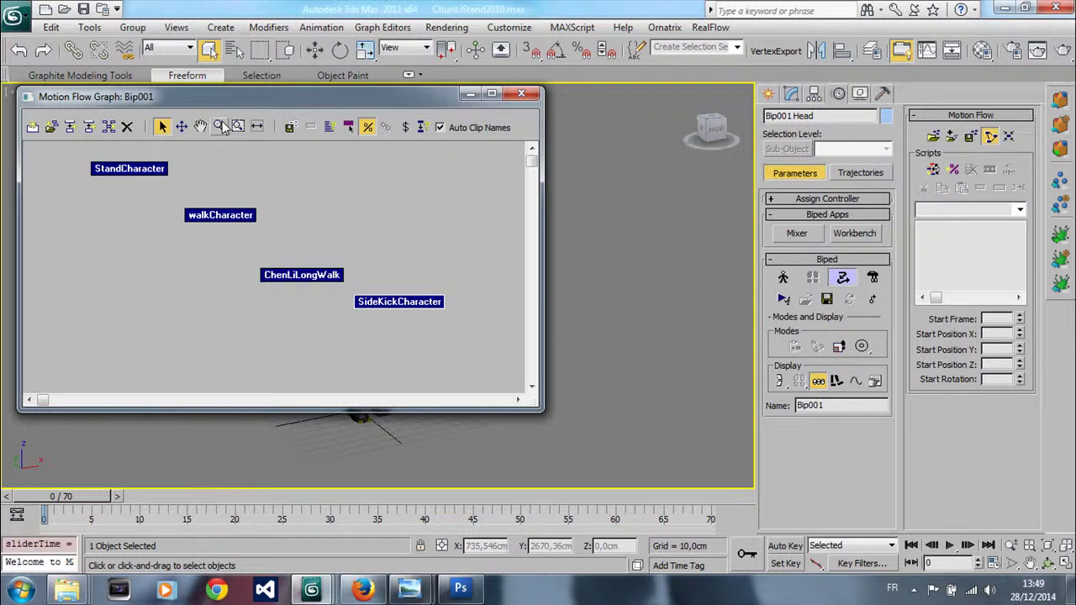
pyautogui.click(182, 126)
pyautogui.moveTo(123, 170); pyautogui.dragTo(65, 160)
pyautogui.moveTo(190, 216); pyautogui.dragTo(64, 201)
pyautogui.moveTo(276, 264); pyautogui.dragTo(108, 252)
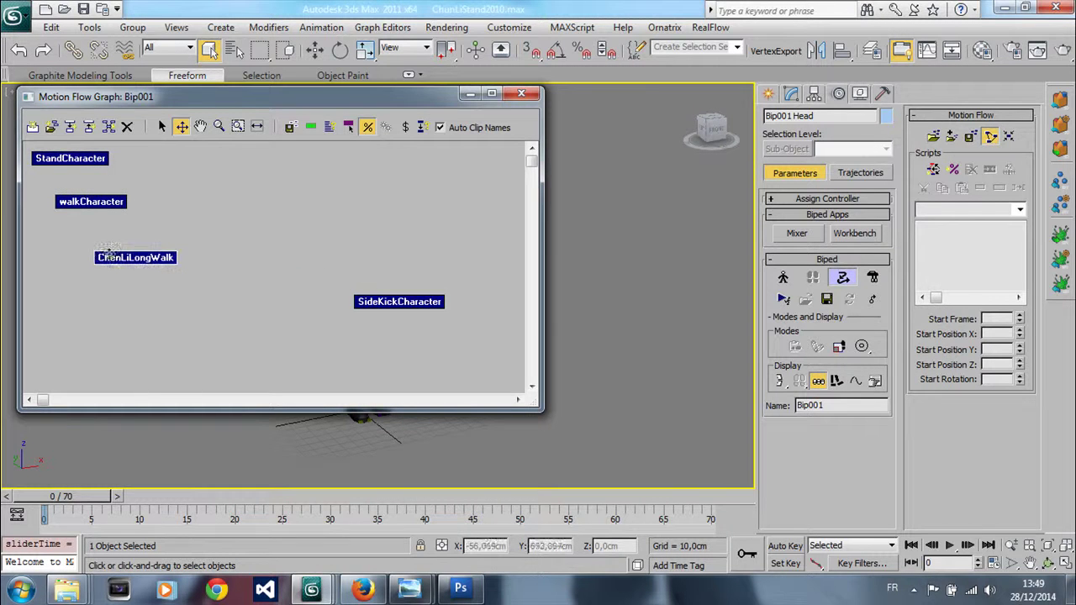
pyautogui.moveTo(379, 303); pyautogui.dragTo(134, 335)
pyautogui.moveTo(529, 402); pyautogui.dragTo(309, 450)
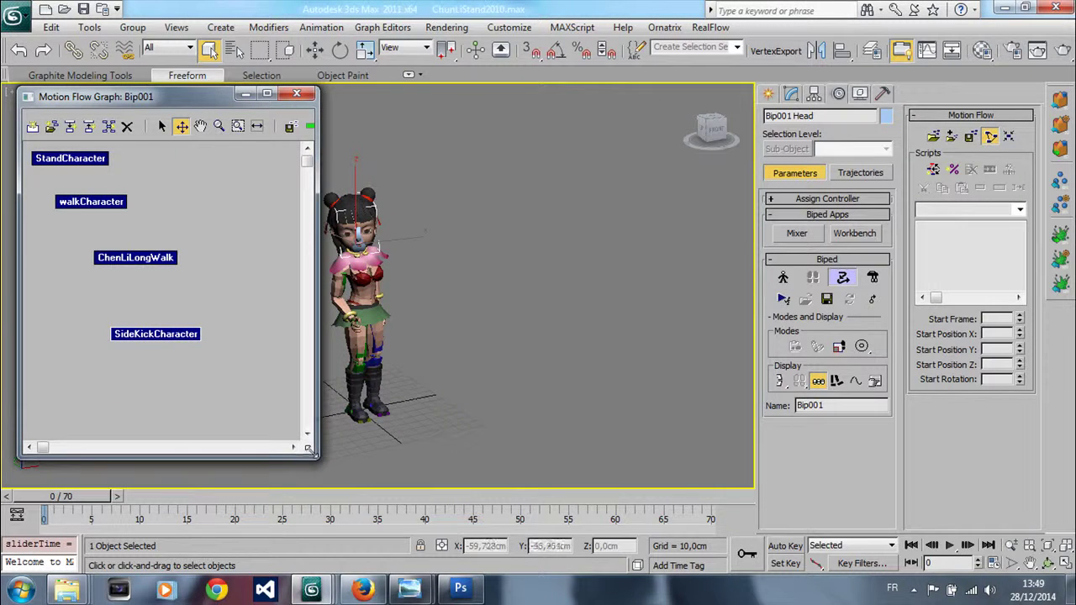
# Create transitions linking StandCharacter to walkCharacter, walkCharacter to ChenLiLongWalk, and ChenLiLongWalk to SideKickCharacter.
pyautogui.click(70, 126)
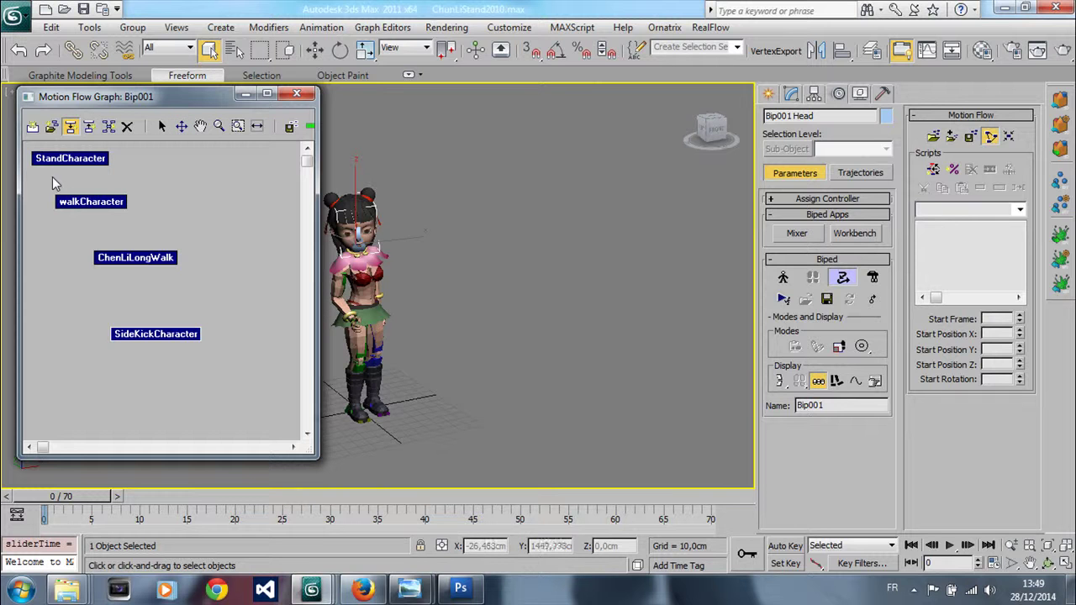
pyautogui.moveTo(55, 159); pyautogui.dragTo(89, 201)
pyautogui.moveTo(137, 267); pyautogui.dragTo(127, 256)
pyautogui.moveTo(163, 340); pyautogui.dragTo(155, 335)
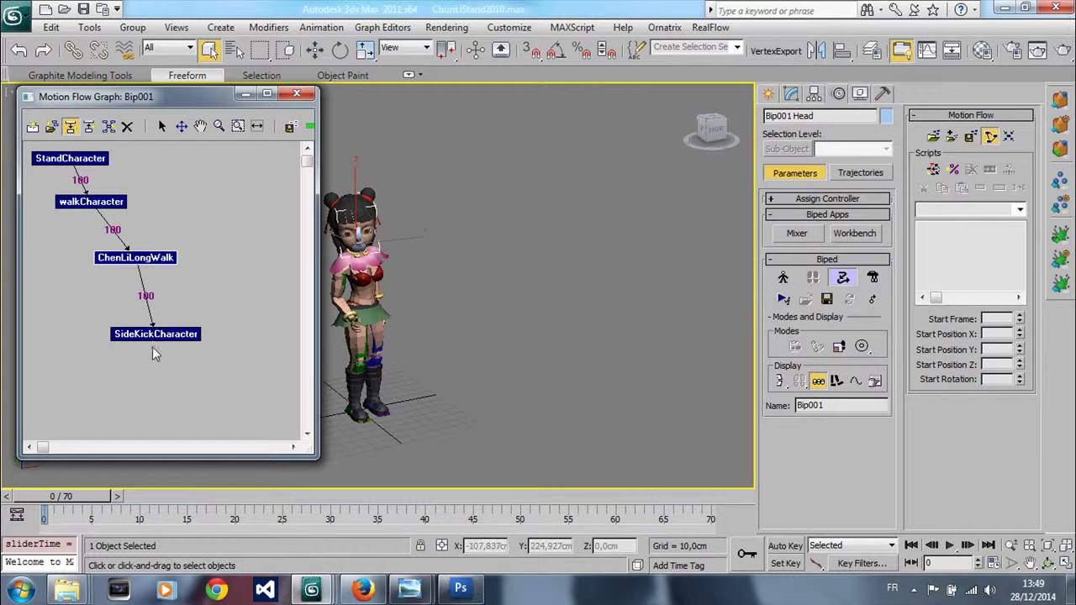
pyautogui.click(162, 128)
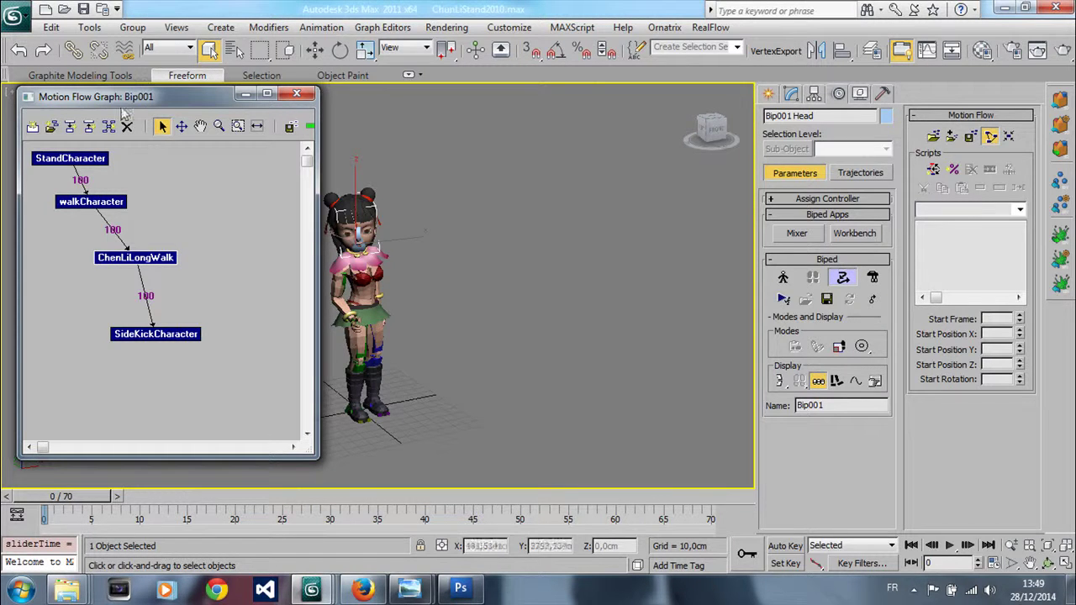
# Define a new script that runs StandCharacter, walkCharacter, ChenLiLongWalk and SideKickCharacter in that order.
pyautogui.click(934, 170)
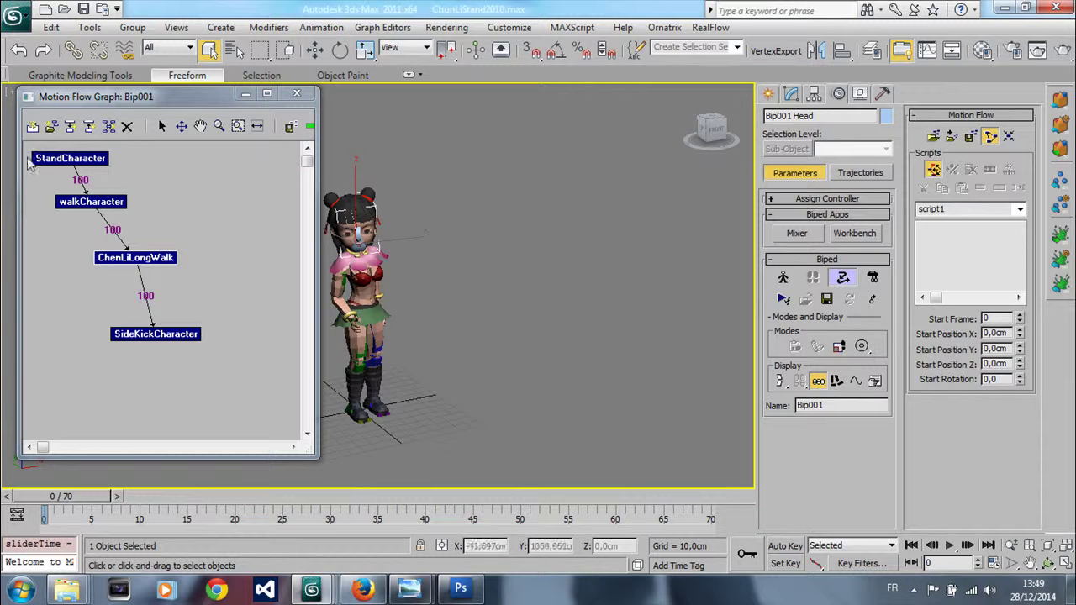
pyautogui.click(58, 165)
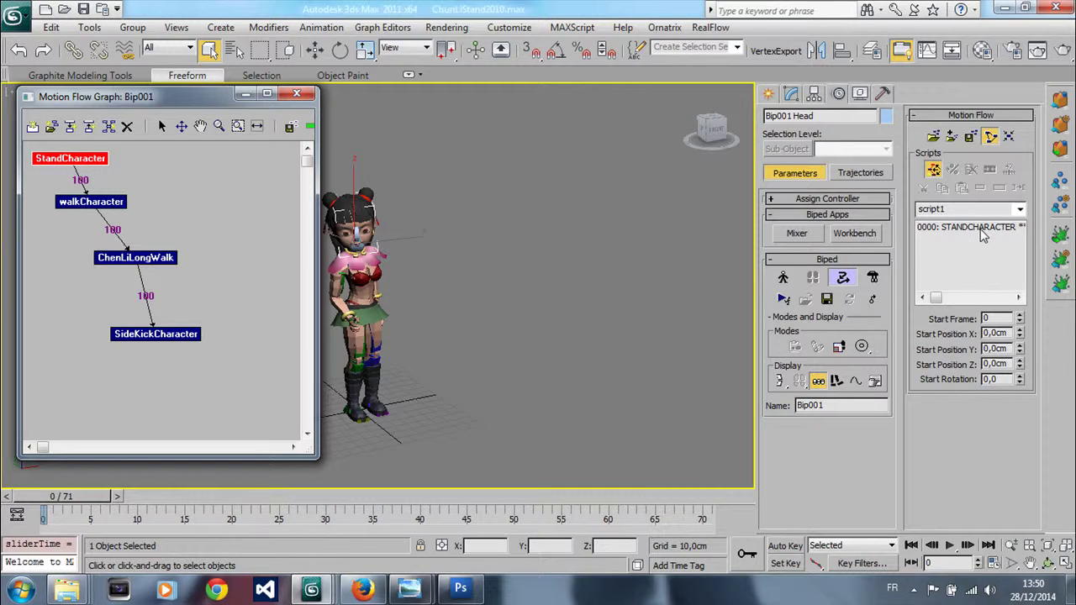
pyautogui.click(70, 202)
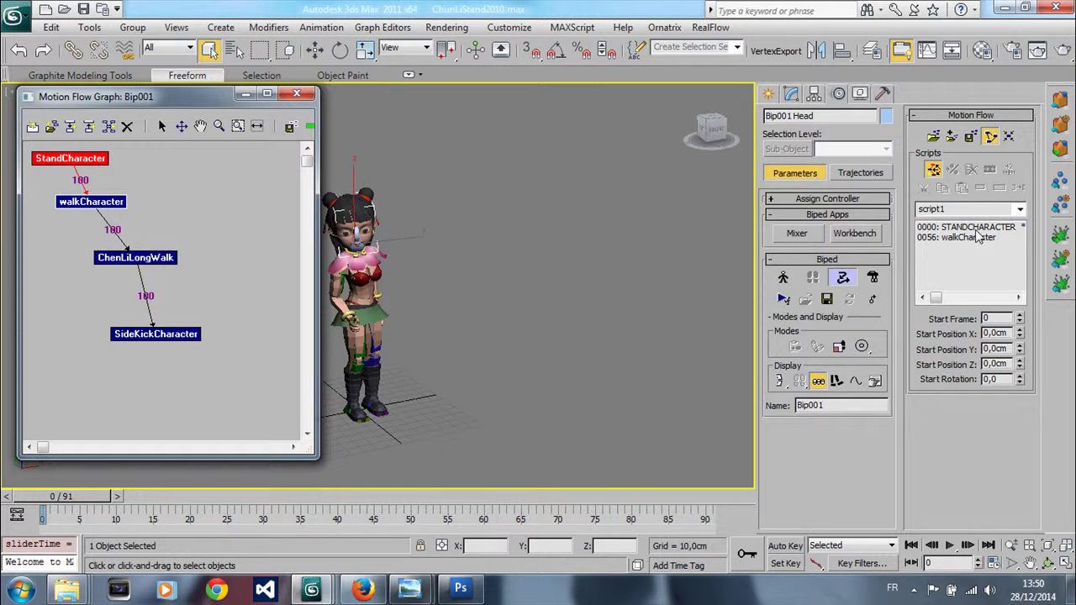
pyautogui.click(149, 263)
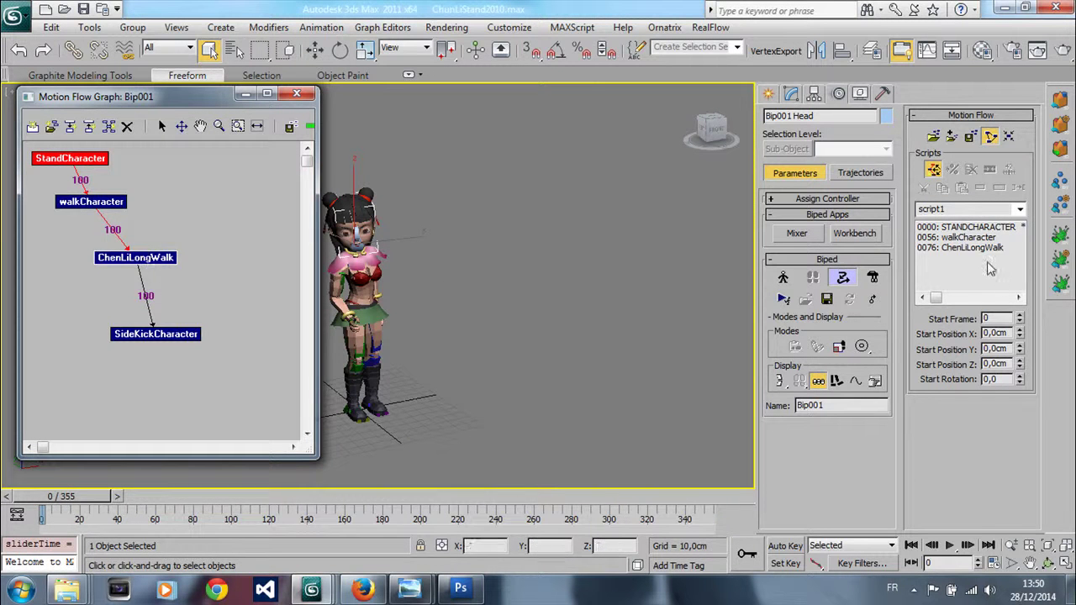
pyautogui.click(143, 334)
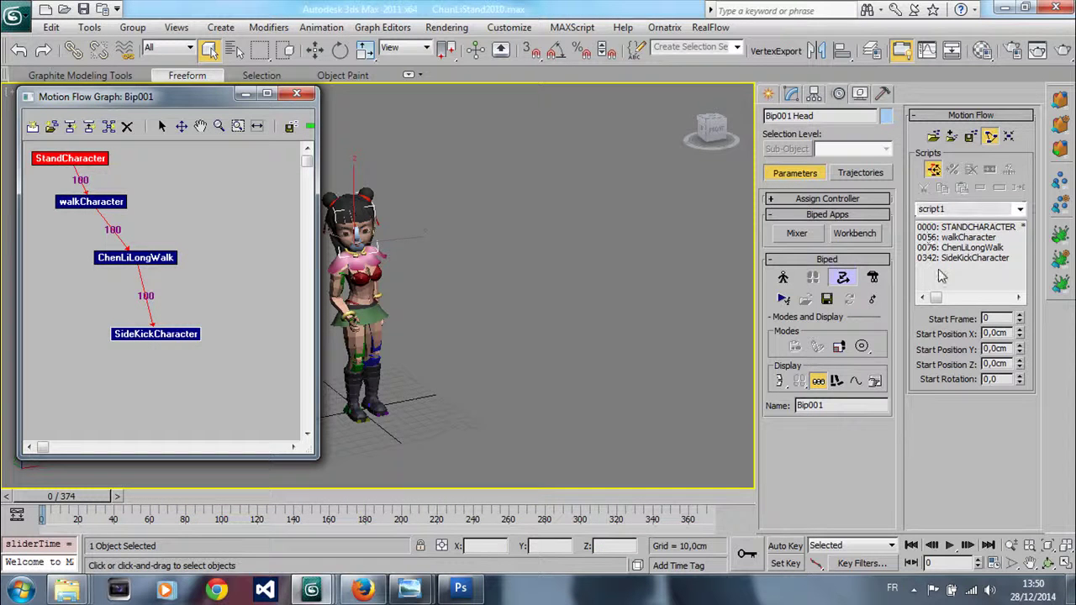
# Move the Motion Flow Graph window clear of the character and scrub through the scripted stand-to-walk motion.
pyautogui.moveTo(140, 93); pyautogui.dragTo(672, 98)
pyautogui.moveTo(328, 258); pyautogui.dragTo(216, 233, button='middle')
pyautogui.scroll(-5, 217, 233)
pyautogui.scroll(2, 252, 350)
pyautogui.moveTo(300, 343); pyautogui.dragTo(259, 319, button='middle')
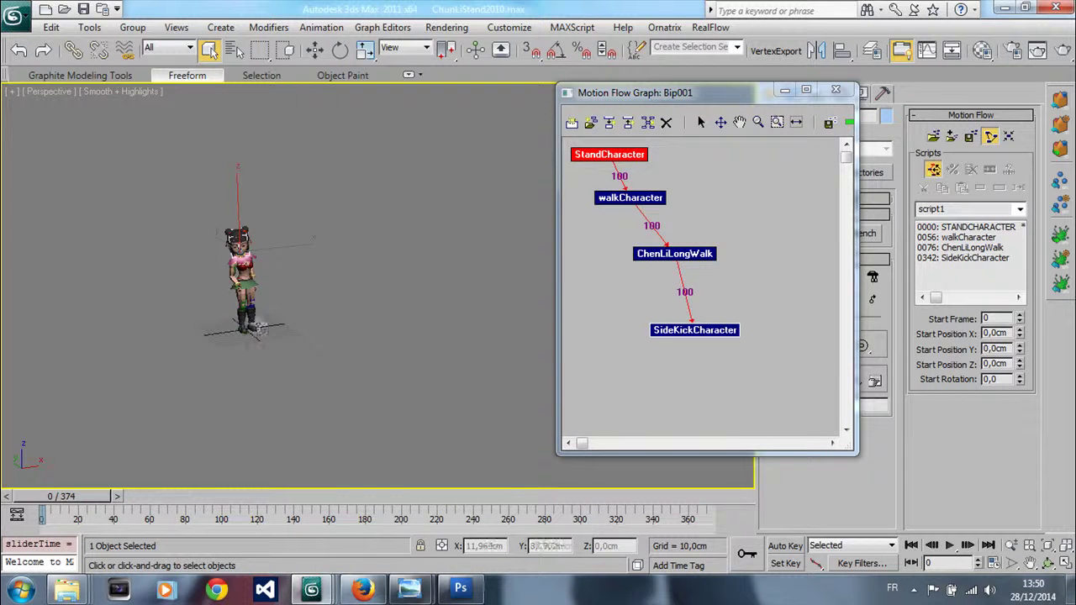
pyautogui.moveTo(84, 501); pyautogui.dragTo(237, 527)
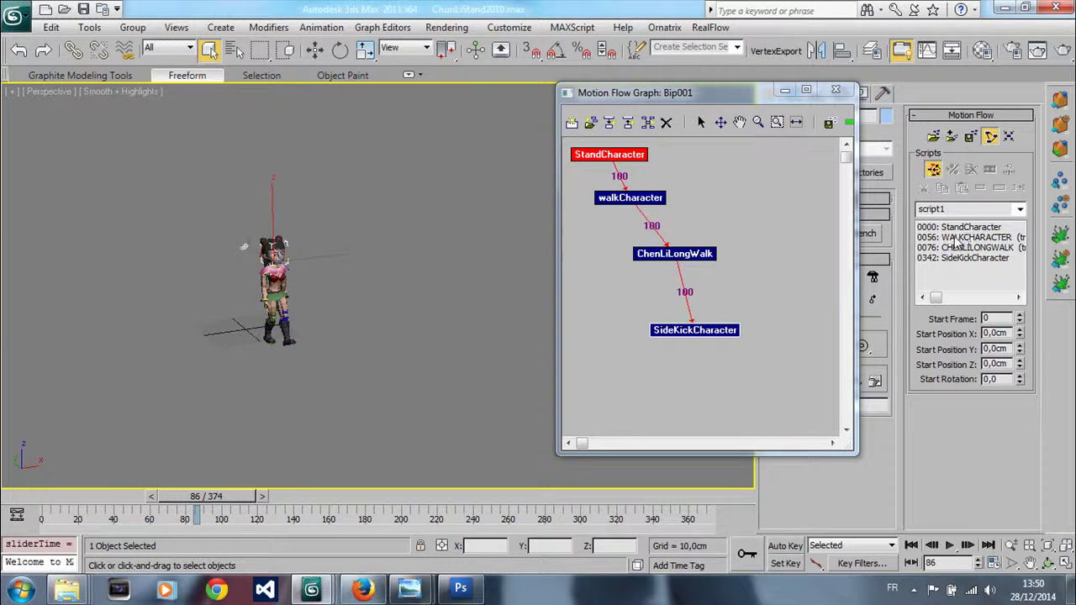
pyautogui.moveTo(935, 299)
pyautogui.mouseDown()
pyautogui.moveTo(949, 298)
pyautogui.moveTo(941, 299)
pyautogui.mouseUp()
pyautogui.moveTo(206, 497); pyautogui.dragTo(10, 496)
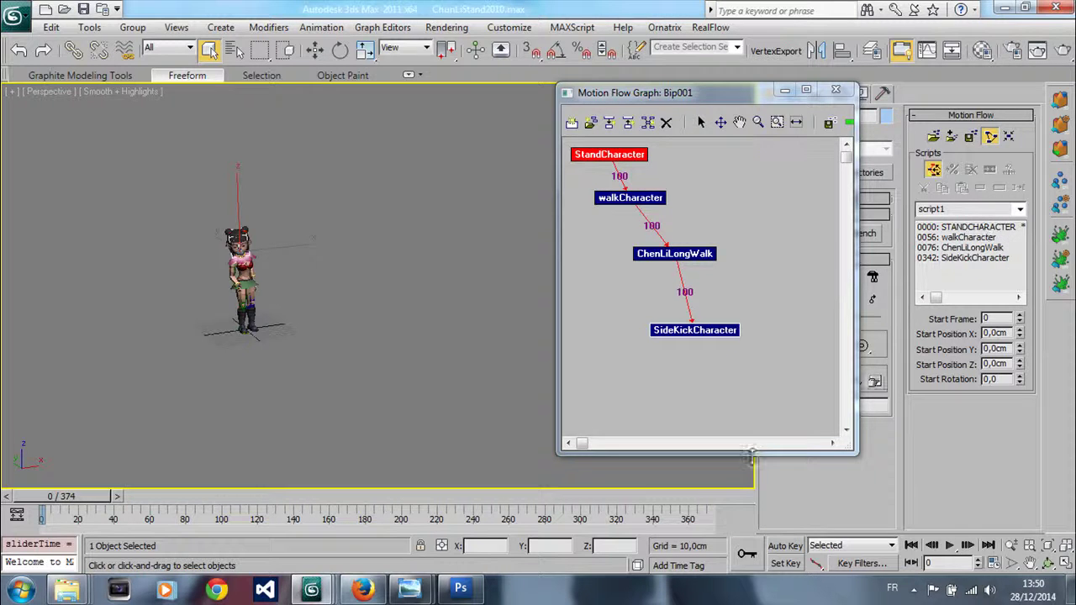
# Examine the character's pose close up where walkCharacter blends into ChenLiLongWalk, around frames 78 to 82.
pyautogui.moveTo(84, 496); pyautogui.dragTo(56, 502)
pyautogui.moveTo(54, 496); pyautogui.dragTo(130, 496)
pyautogui.moveTo(7, 527); pyautogui.dragTo(17, 504)
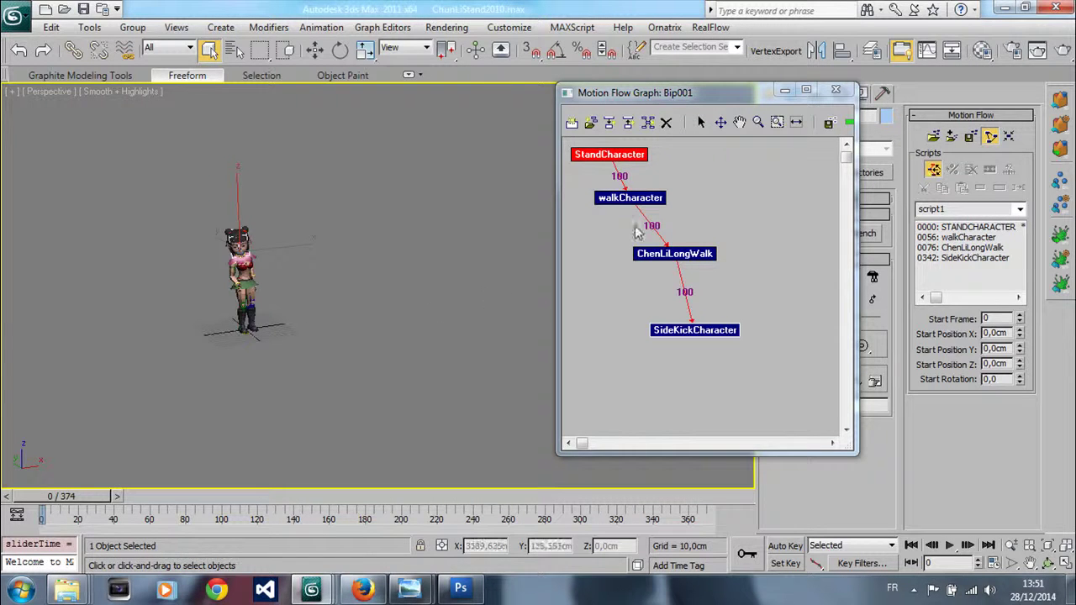
pyautogui.moveTo(84, 498); pyautogui.dragTo(219, 511)
pyautogui.moveTo(288, 340); pyautogui.dragTo(447, 274, button='middle')
pyautogui.scroll(5, 295, 365)
pyautogui.scroll(-2, 446, 273)
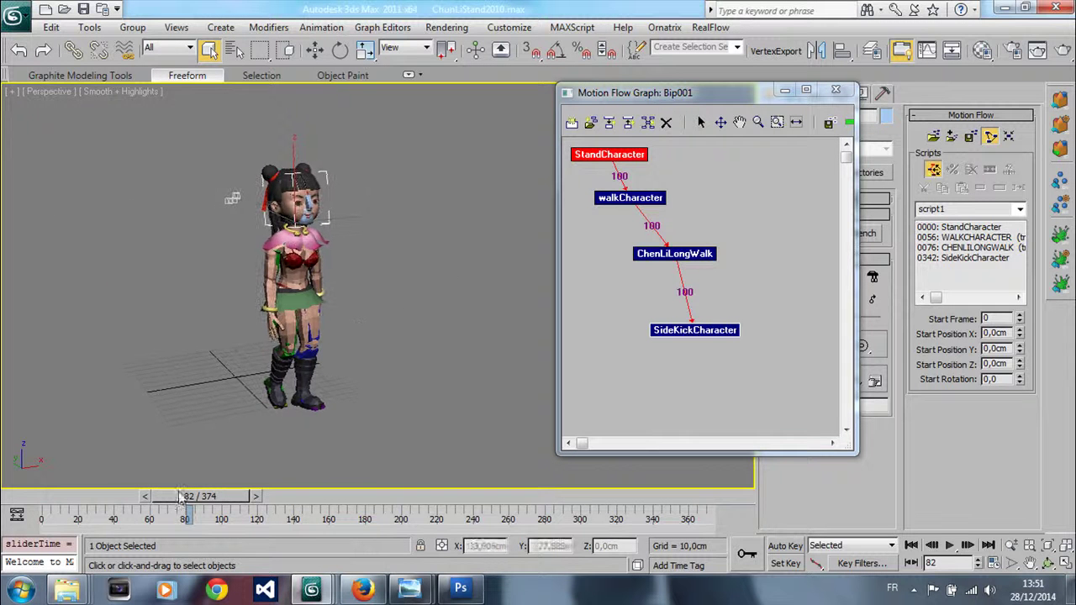
pyautogui.moveTo(186, 507)
pyautogui.mouseDown()
pyautogui.moveTo(164, 513)
pyautogui.moveTo(193, 514)
pyautogui.moveTo(180, 512)
pyautogui.mouseUp()
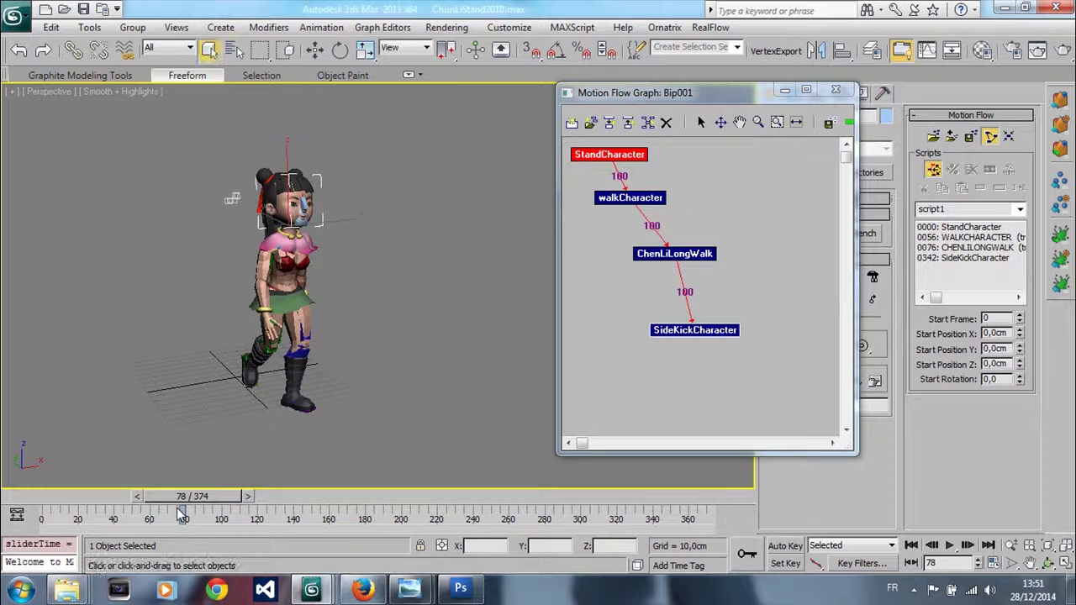
# Open the walkCharacter to ChenLiLongWalk transition for editing and set the source clip's start frame to 24.
pyautogui.click(975, 238)
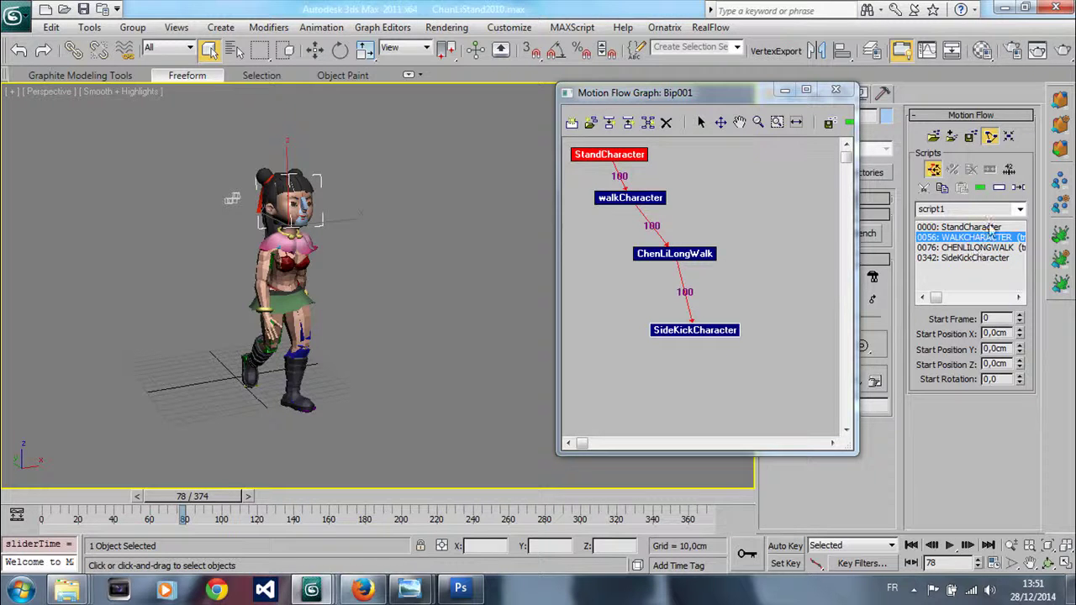
pyautogui.click(1016, 189)
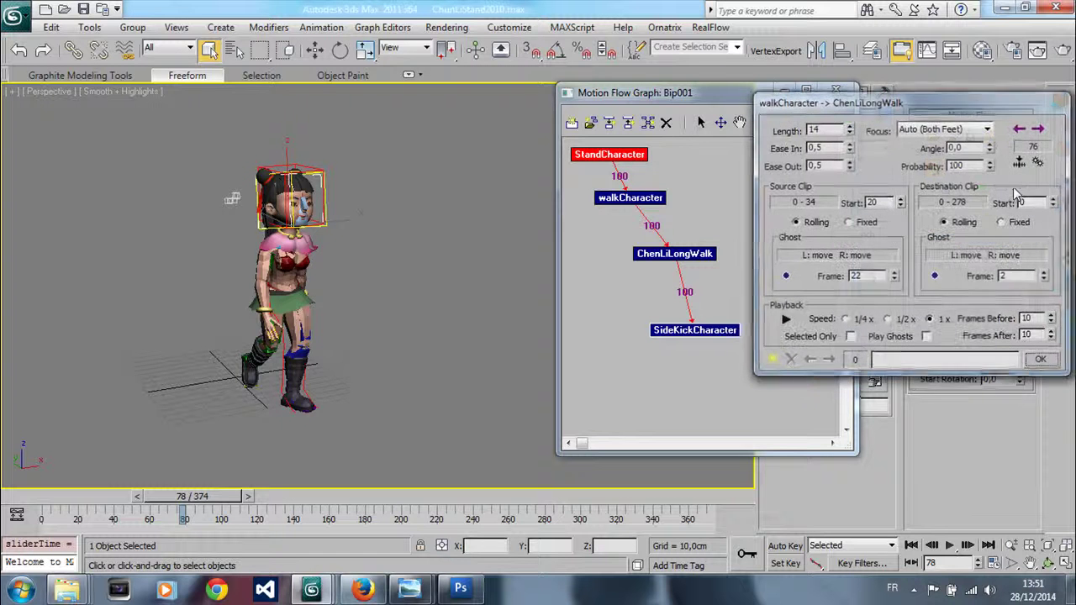
pyautogui.moveTo(865, 102); pyautogui.dragTo(563, 132)
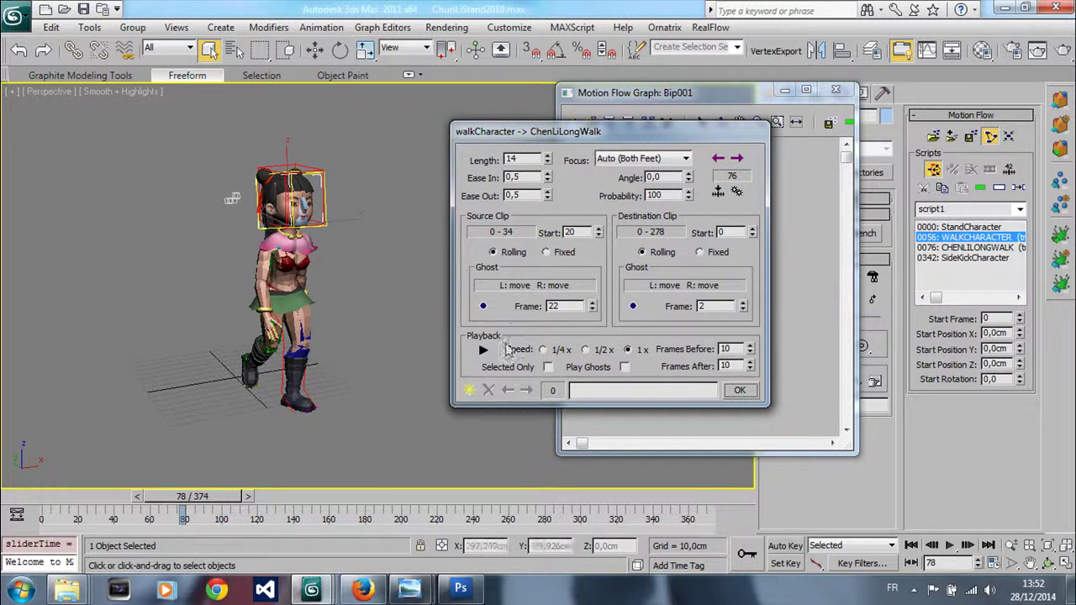
pyautogui.click(599, 229)
pyautogui.click(599, 230)
pyautogui.click(599, 230)
pyautogui.click(599, 230)
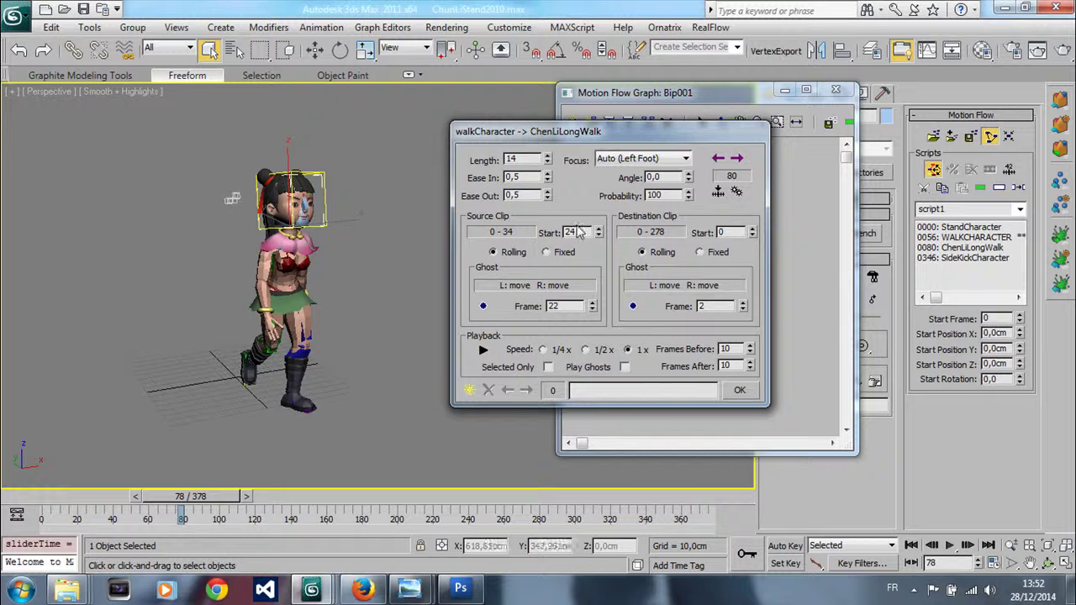
# Raise the source clip's start frame to 27 for the walkCharacter to ChenLiLongWalk transition, scrubbing the timeline to check the blend.
pyautogui.moveTo(199, 499)
pyautogui.mouseDown()
pyautogui.moveTo(222, 498)
pyautogui.moveTo(71, 494)
pyautogui.moveTo(240, 487)
pyautogui.moveTo(199, 486)
pyautogui.mouseUp()
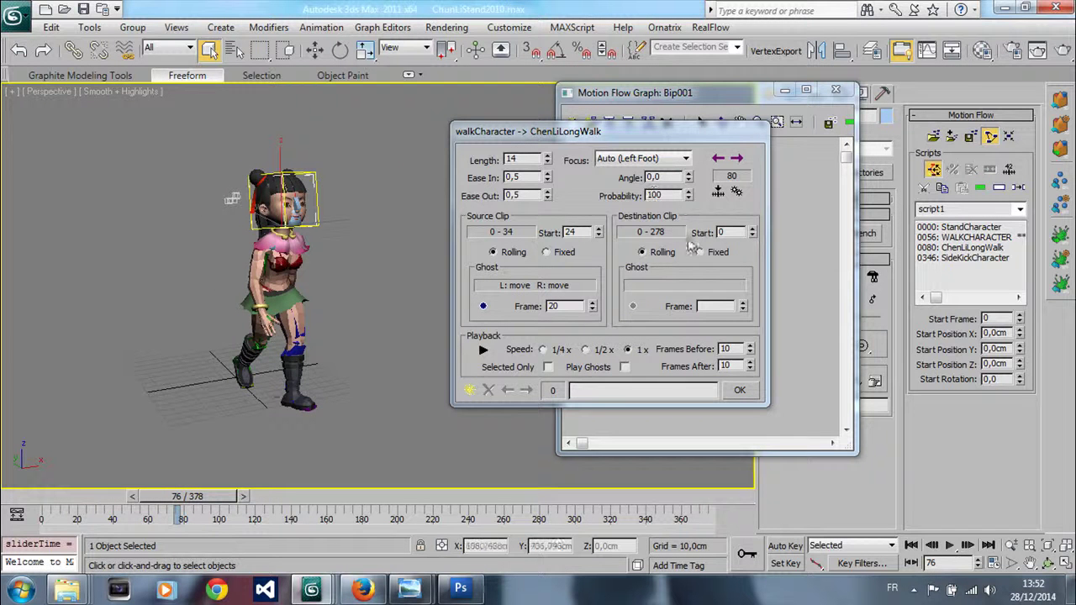
pyautogui.click(598, 228)
pyautogui.click(599, 228)
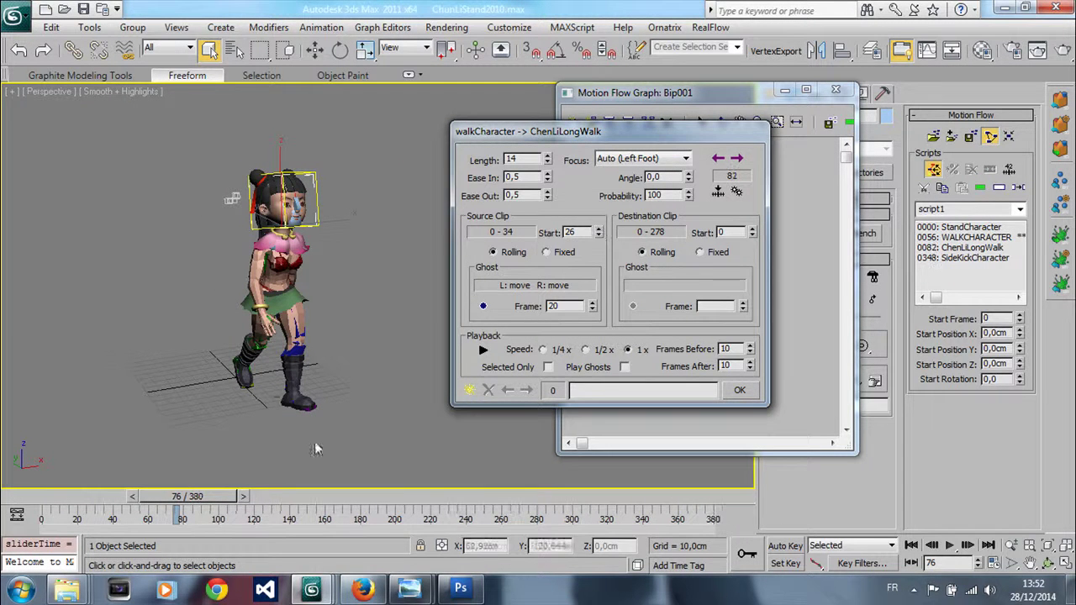
pyautogui.moveTo(202, 499); pyautogui.dragTo(232, 496)
pyautogui.click(598, 229)
pyautogui.click(598, 229)
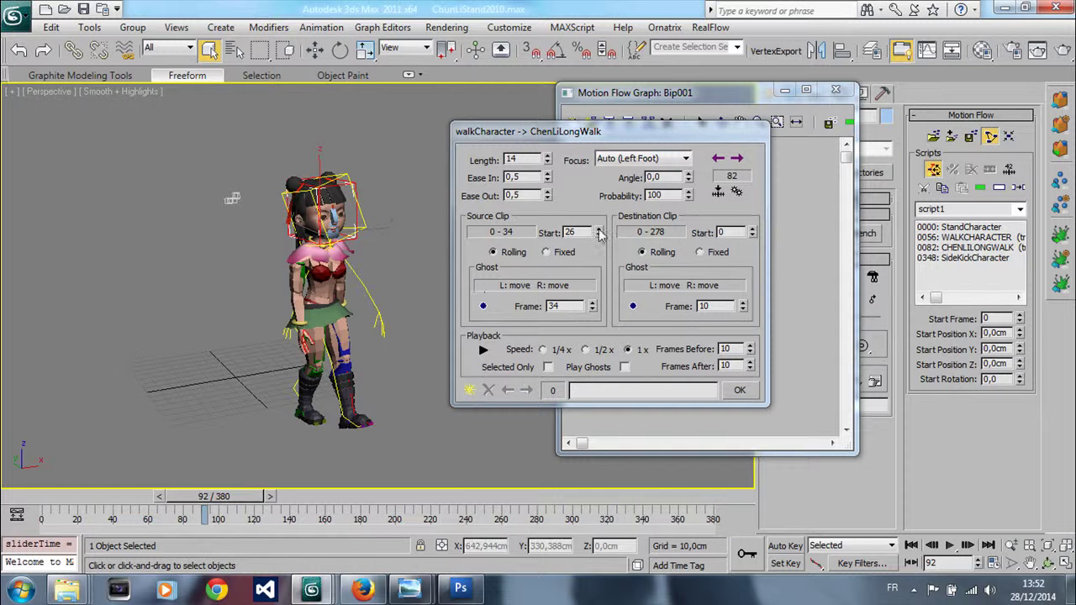
pyautogui.moveTo(213, 496); pyautogui.dragTo(26, 502)
pyautogui.click(599, 236)
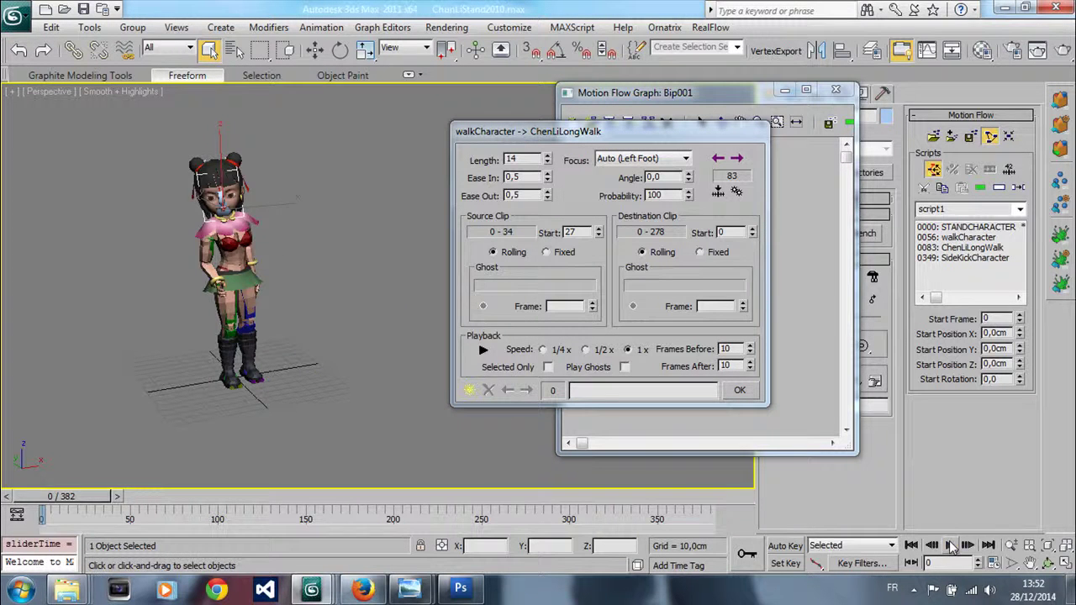
# Play the blend, set the destination clip's start frame to 2, and accept the transition even though it exceeds the source clip's length.
pyautogui.click(950, 545)
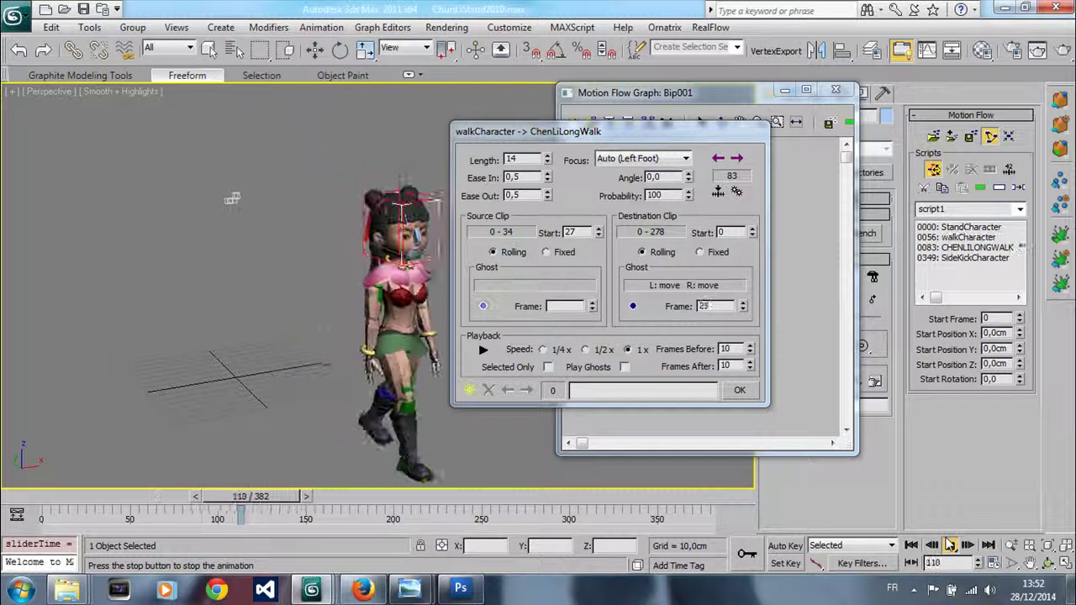
pyautogui.click(950, 545)
pyautogui.moveTo(303, 502); pyautogui.dragTo(250, 516)
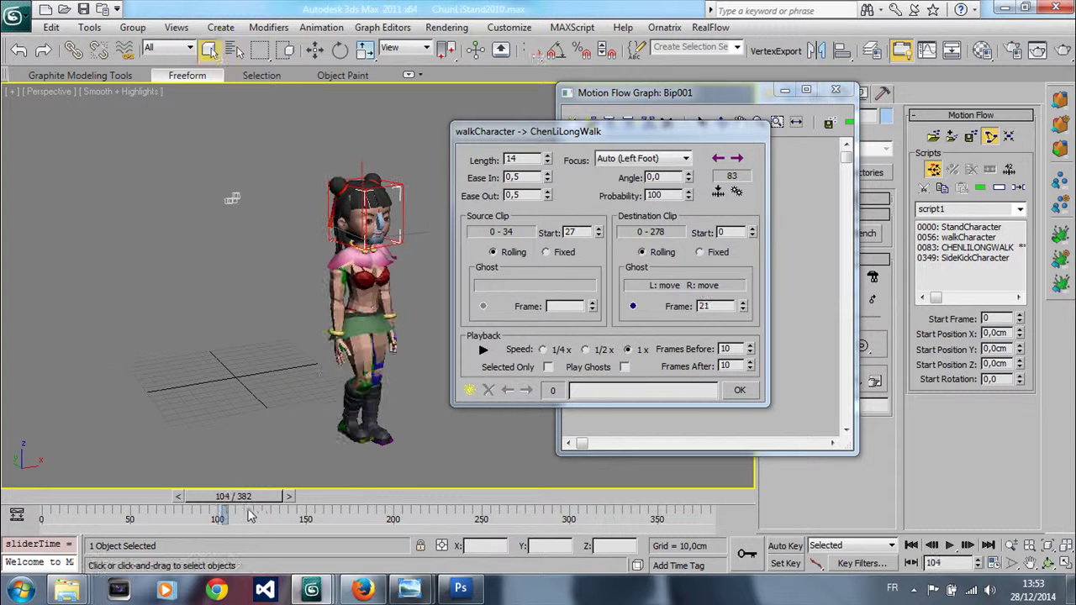
pyautogui.click(753, 230)
pyautogui.click(753, 229)
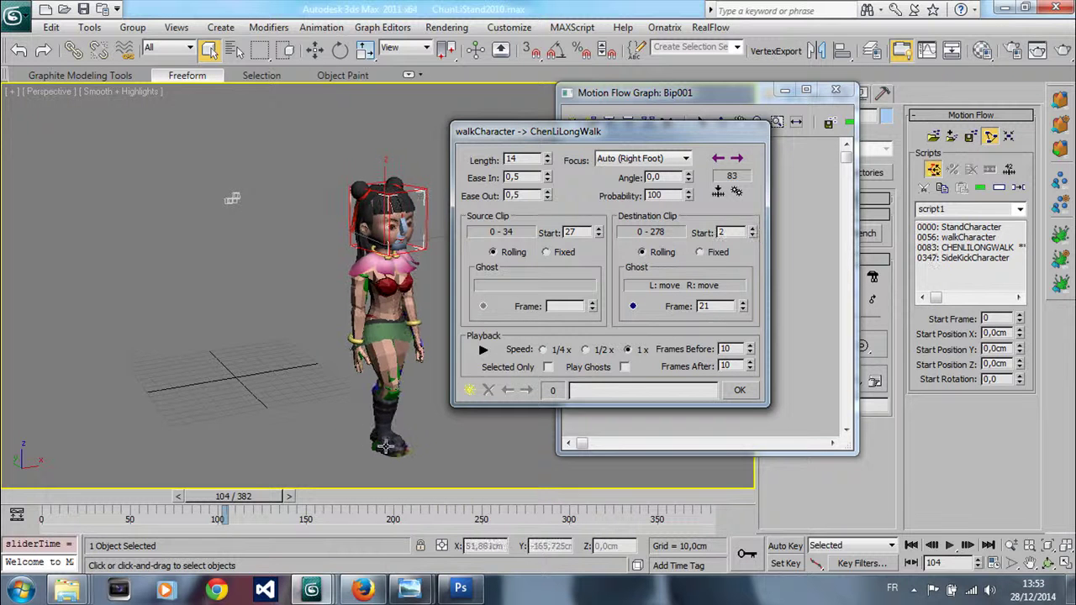
pyautogui.moveTo(252, 498); pyautogui.dragTo(299, 515)
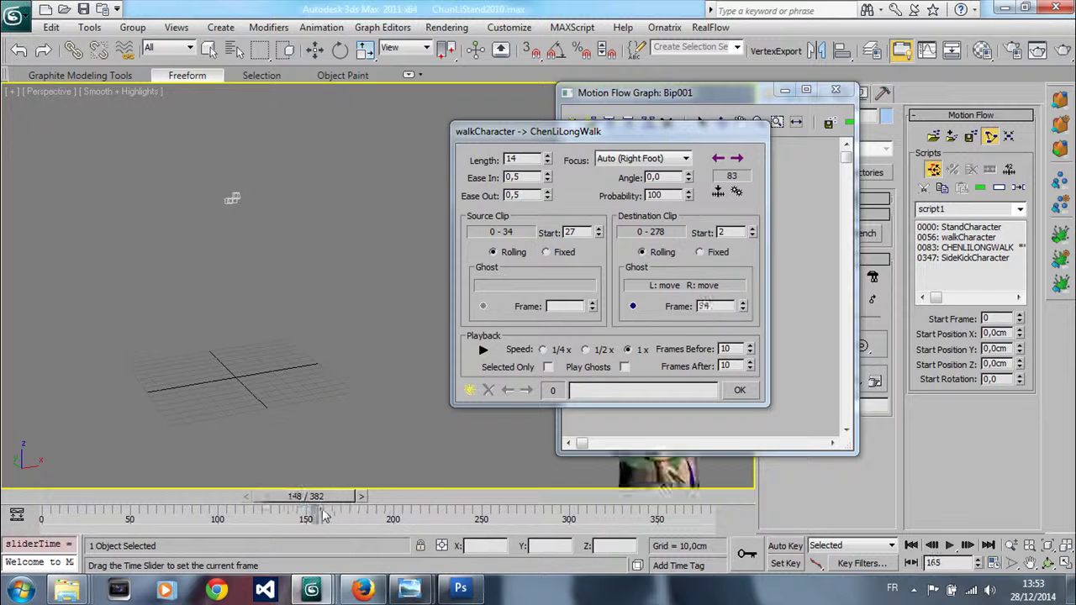
pyautogui.click(739, 391)
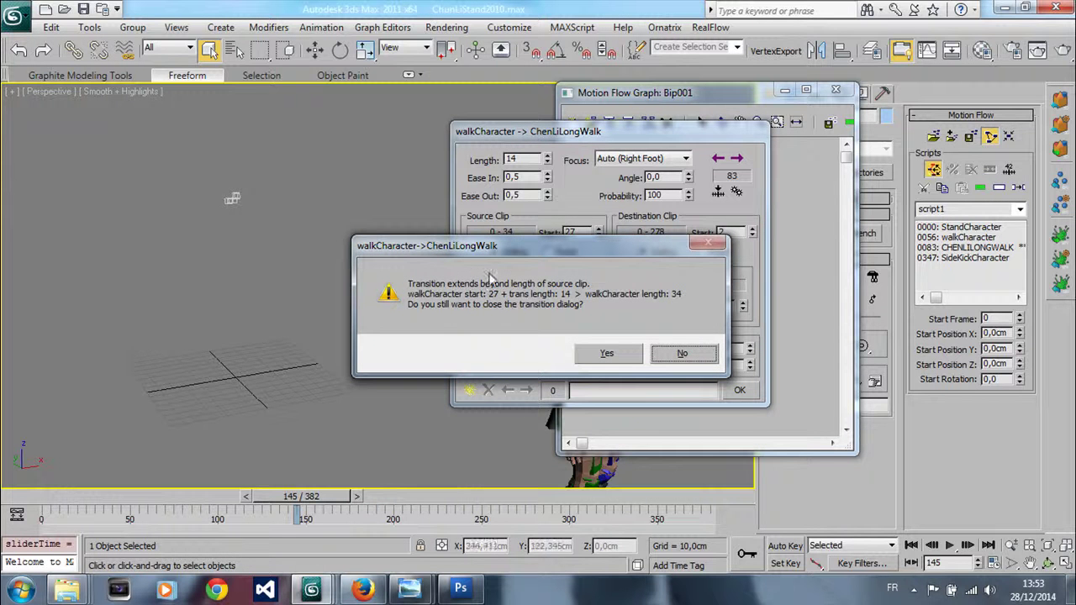
pyautogui.click(606, 360)
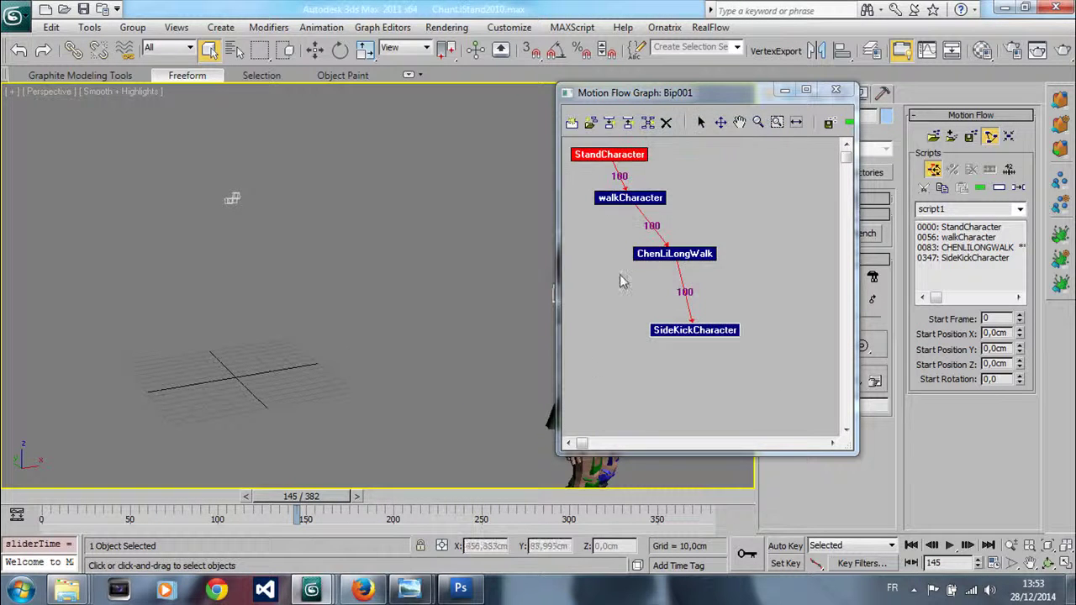
# Scrub through the script from the edited walk transition to the side kick to check how the clips connect.
pyautogui.moveTo(299, 495); pyautogui.dragTo(192, 496)
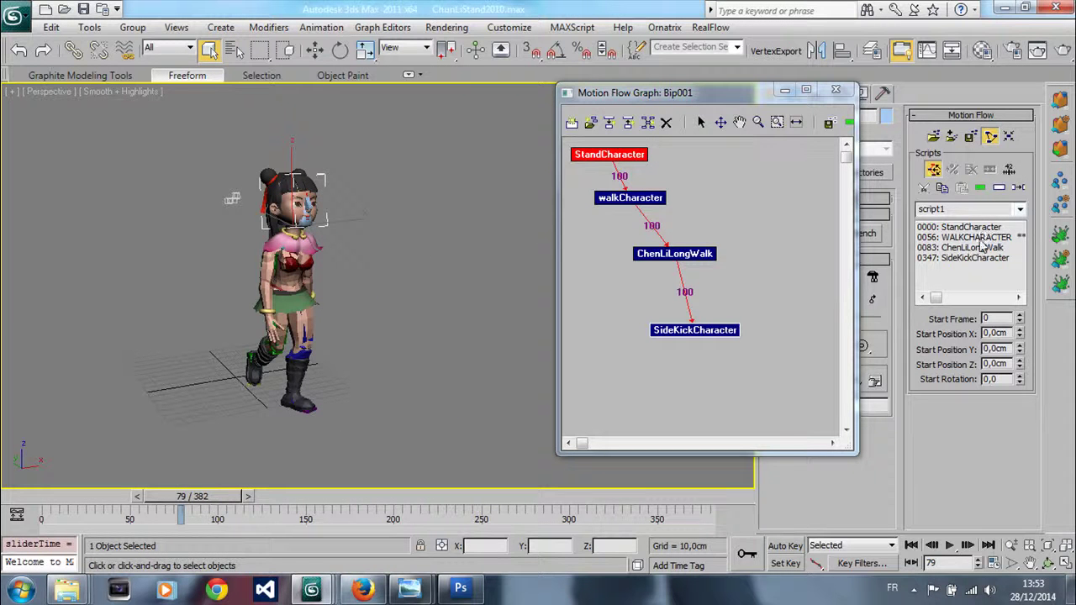
pyautogui.moveTo(198, 495); pyautogui.dragTo(172, 496)
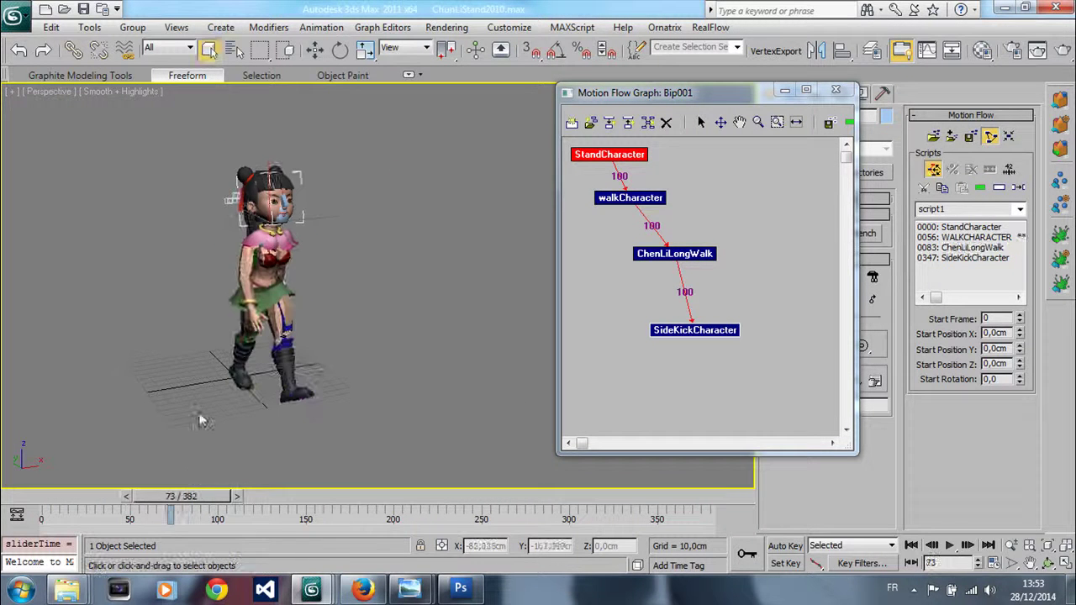
pyautogui.scroll(-3, 210, 315)
pyautogui.moveTo(248, 326); pyautogui.dragTo(203, 332, button='middle')
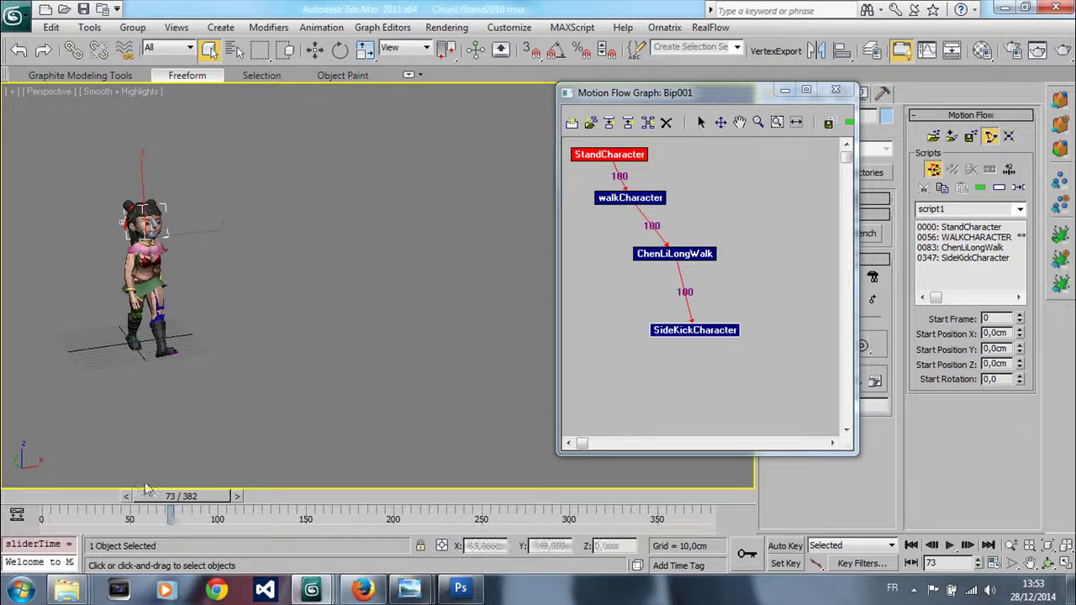
pyautogui.moveTo(149, 495); pyautogui.dragTo(642, 512)
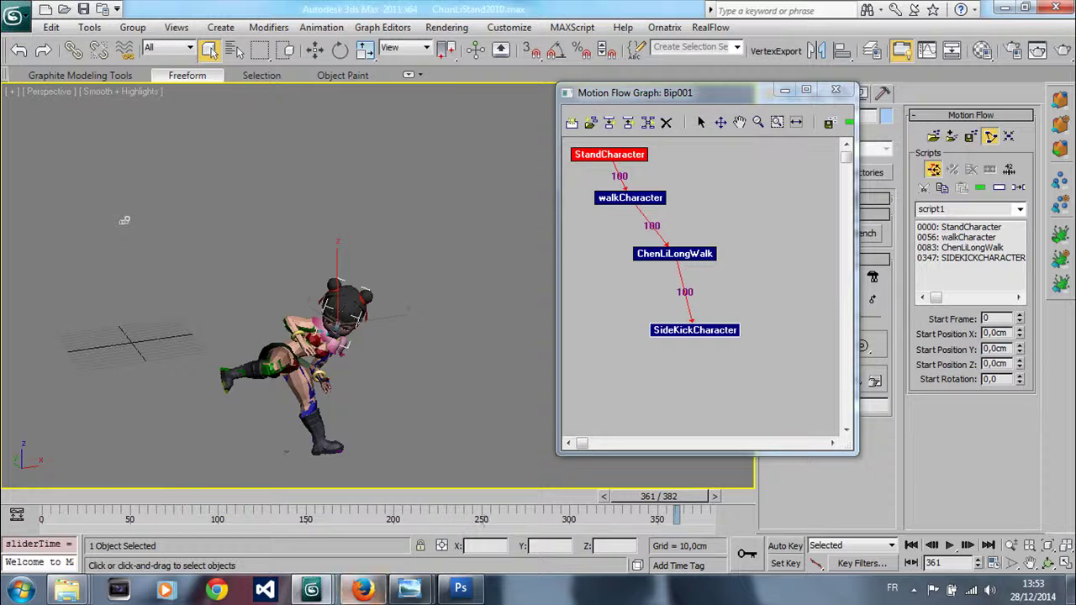
pyautogui.moveTo(649, 502); pyautogui.dragTo(627, 509)
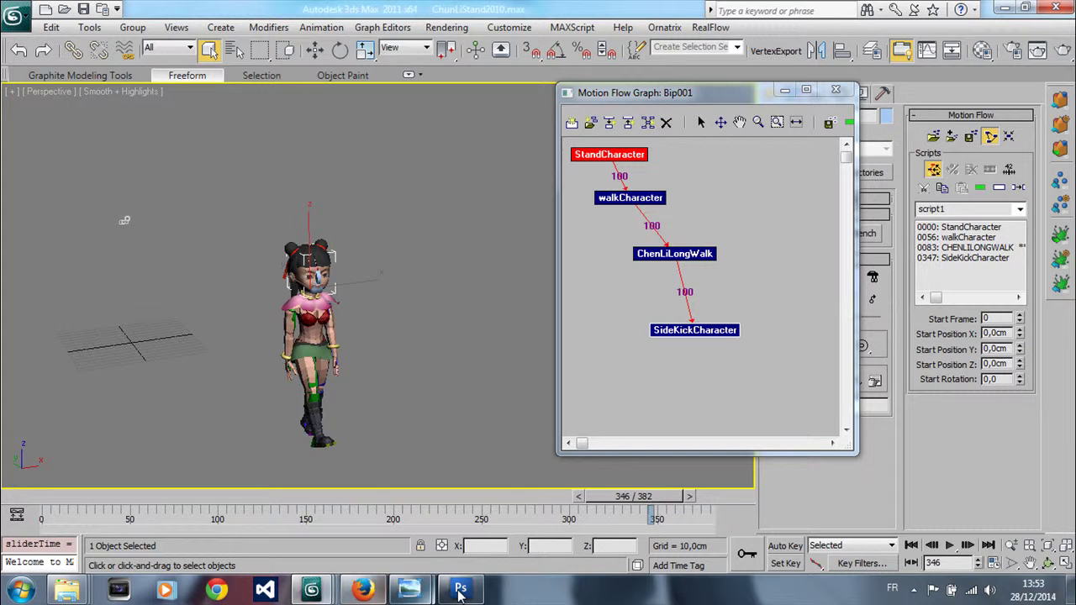
# Switch to the ChunLiSideKick2010.max scene and examine the side kick's starting pose at frame 0 from several angles.
pyautogui.moveTo(311, 589)
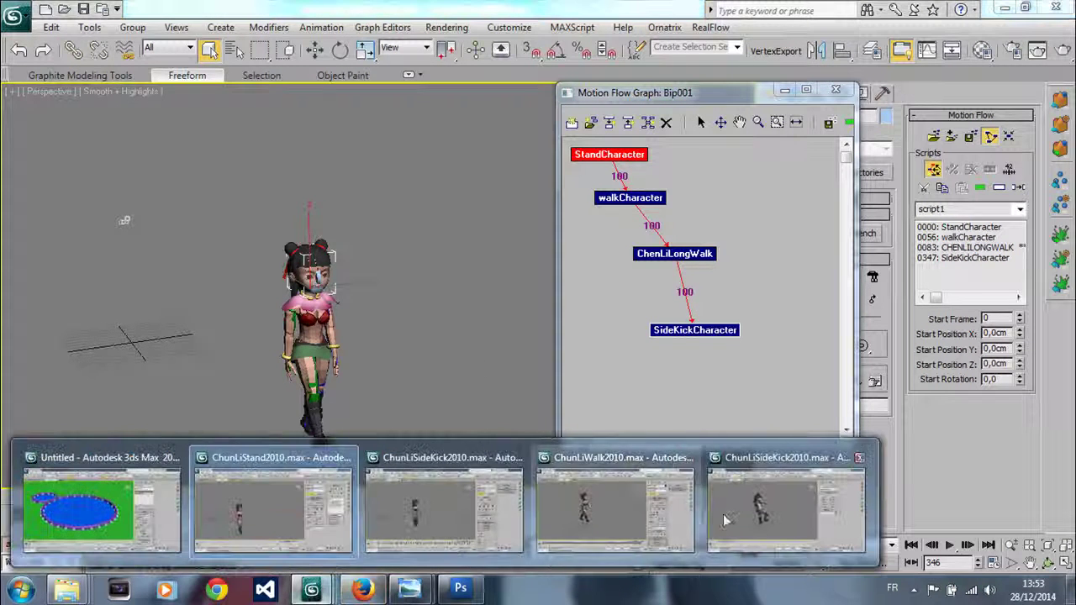
pyautogui.click(767, 514)
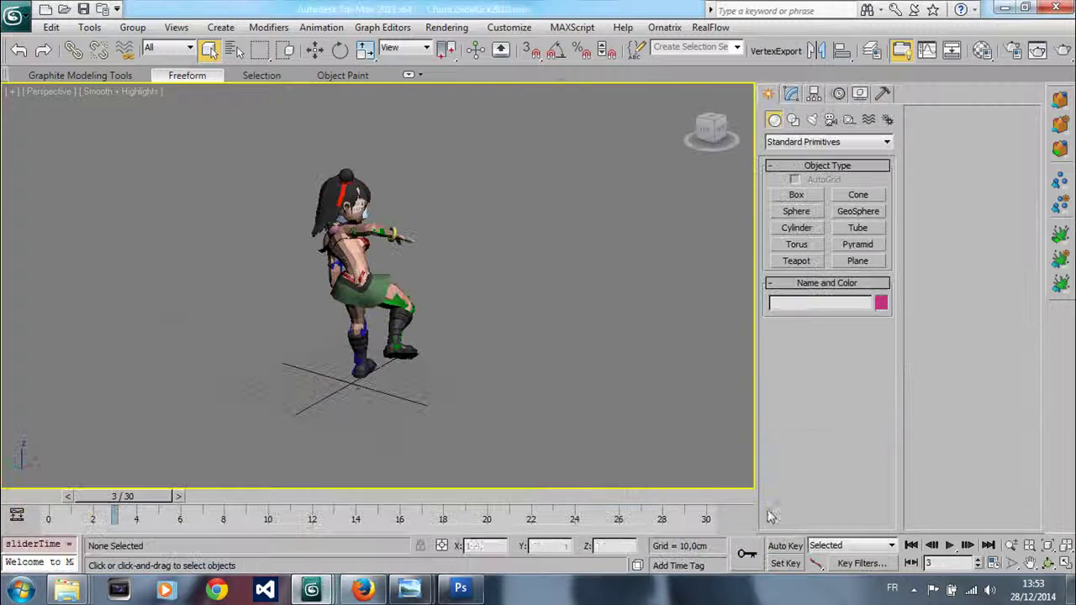
pyautogui.click(1048, 564)
pyautogui.moveTo(493, 305); pyautogui.dragTo(250, 291)
pyautogui.rightClick(249, 295)
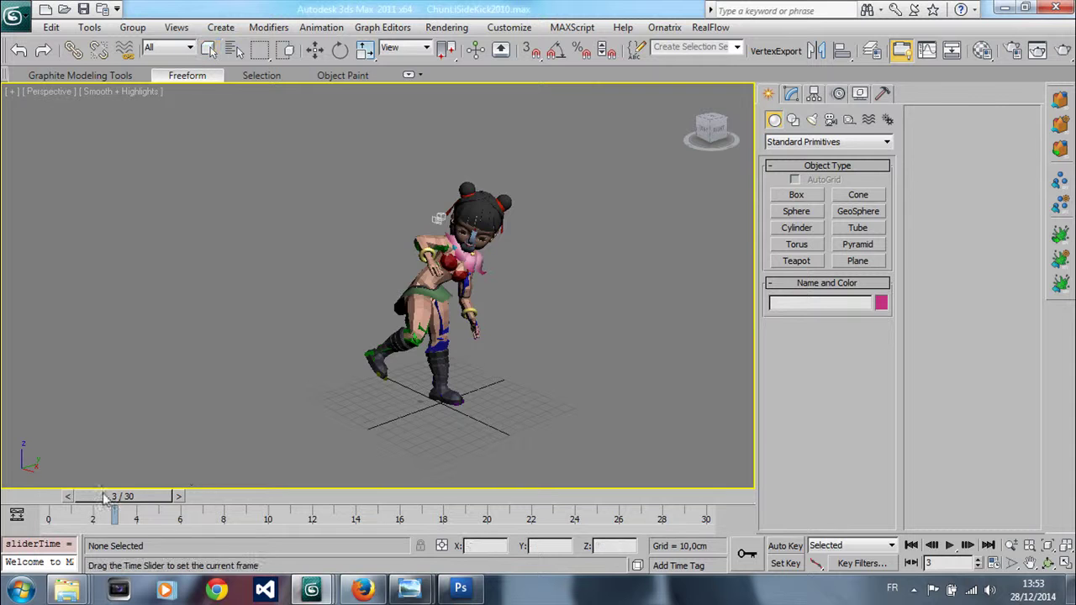
pyautogui.moveTo(102, 497); pyautogui.dragTo(17, 498)
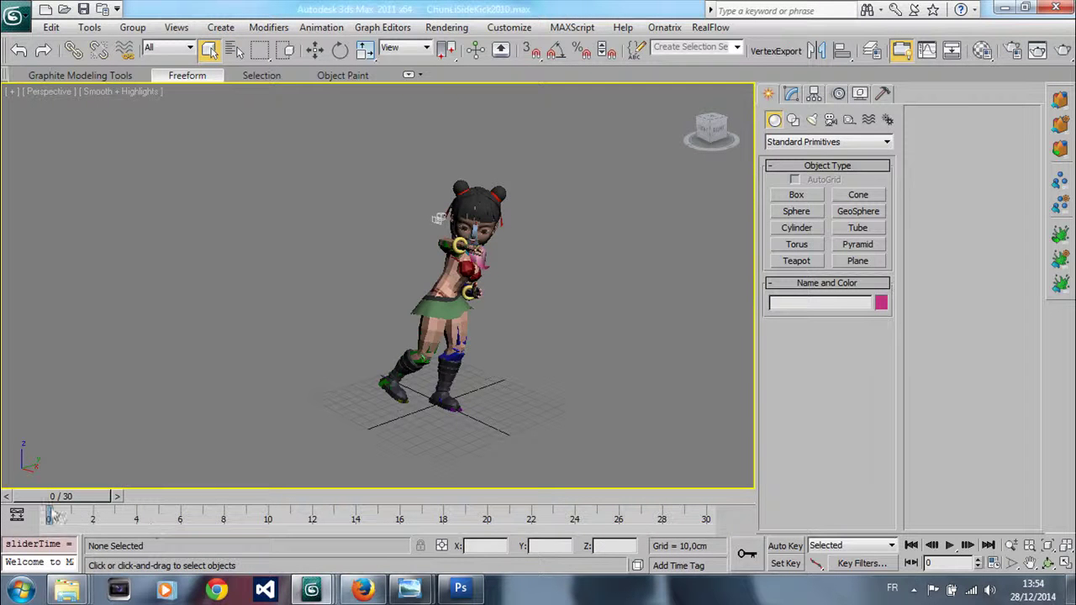
pyautogui.click(1048, 563)
pyautogui.moveTo(286, 314); pyautogui.dragTo(485, 280)
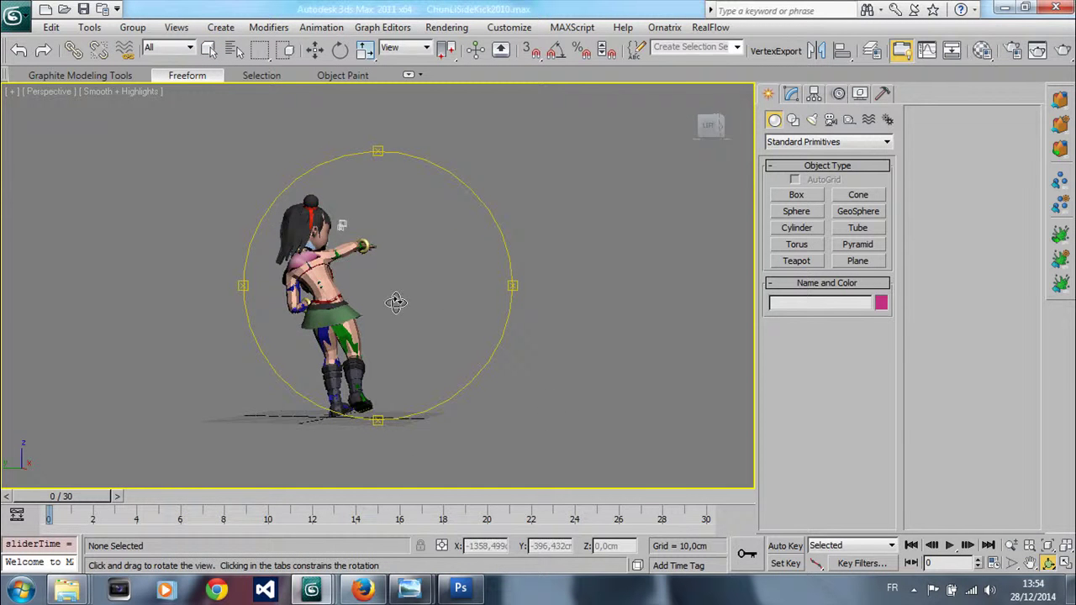
# Select the Bip001 center of mass through the biped's Body Horizontal track in the Motion parameters.
pyautogui.moveTo(395, 303); pyautogui.dragTo(262, 235)
pyautogui.moveTo(387, 264); pyautogui.dragTo(363, 306)
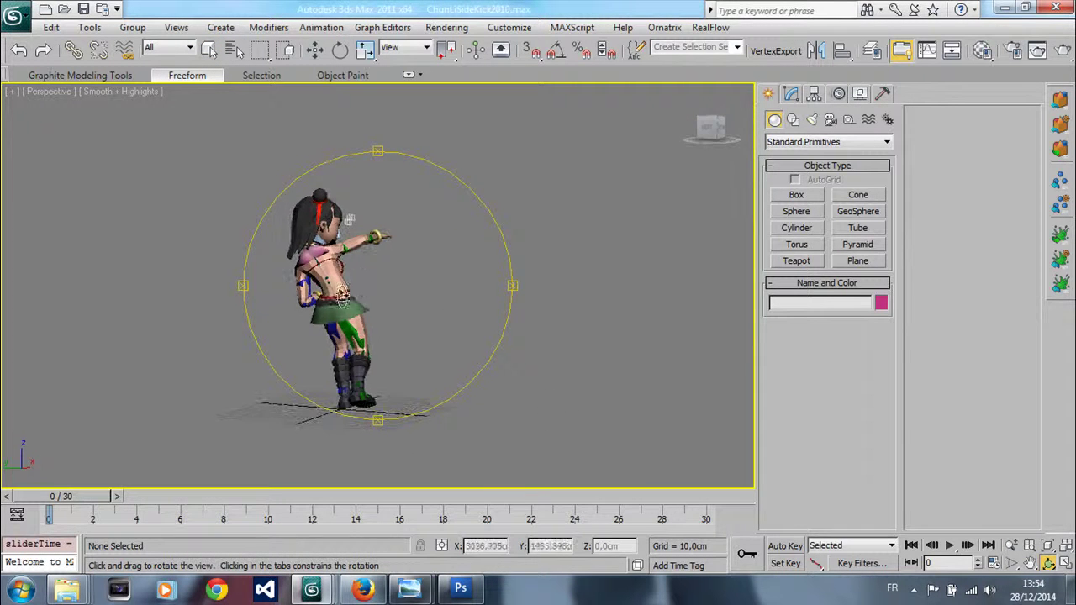
pyautogui.rightClick(326, 297)
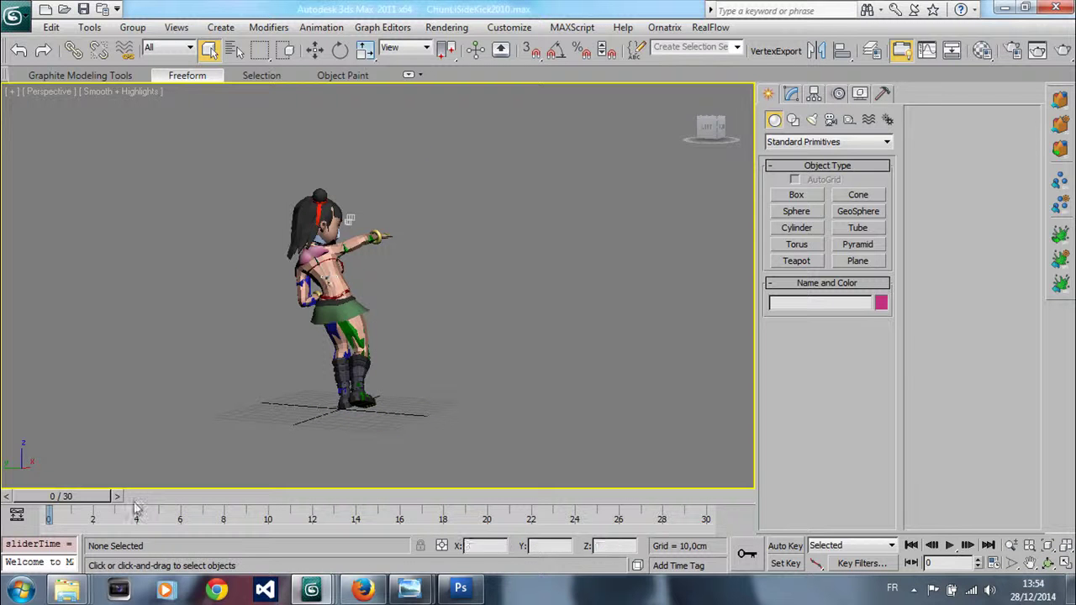
pyautogui.moveTo(342, 287); pyautogui.dragTo(342, 334, button='middle')
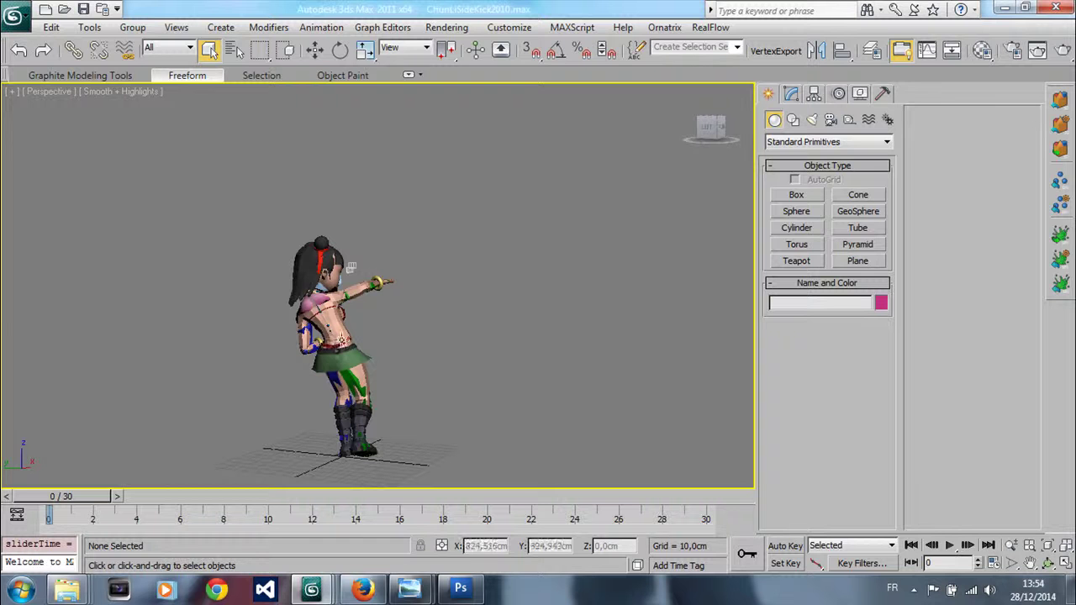
pyautogui.click(812, 94)
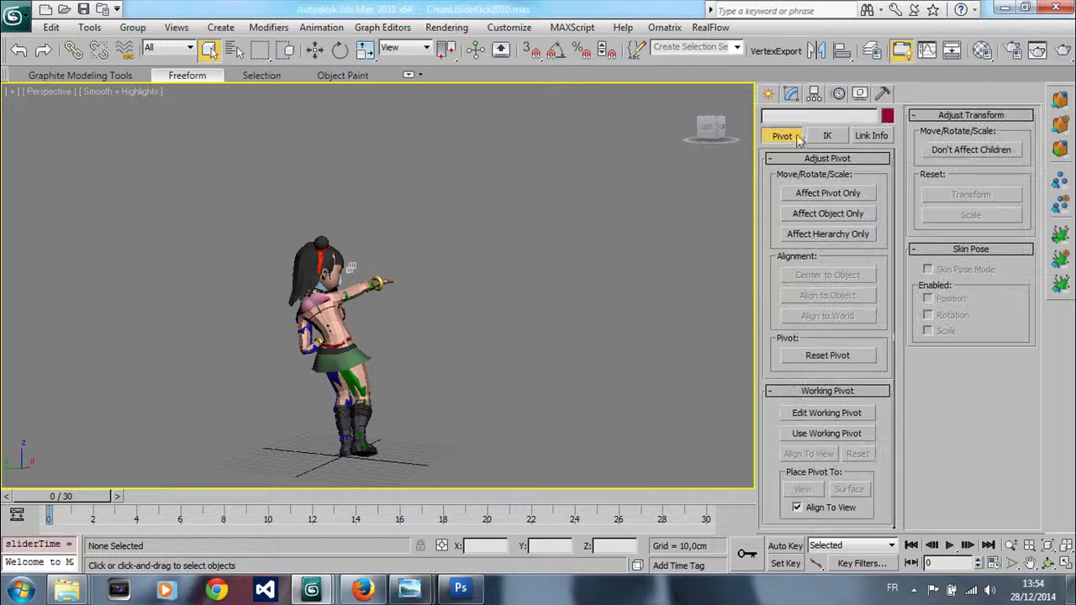
pyautogui.click(354, 382)
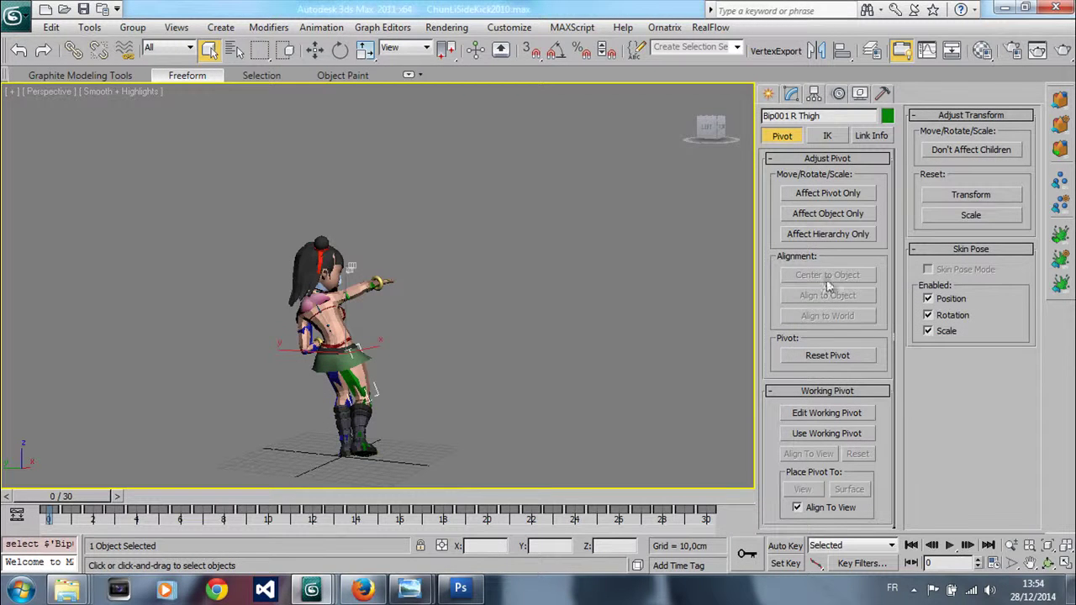
pyautogui.click(838, 93)
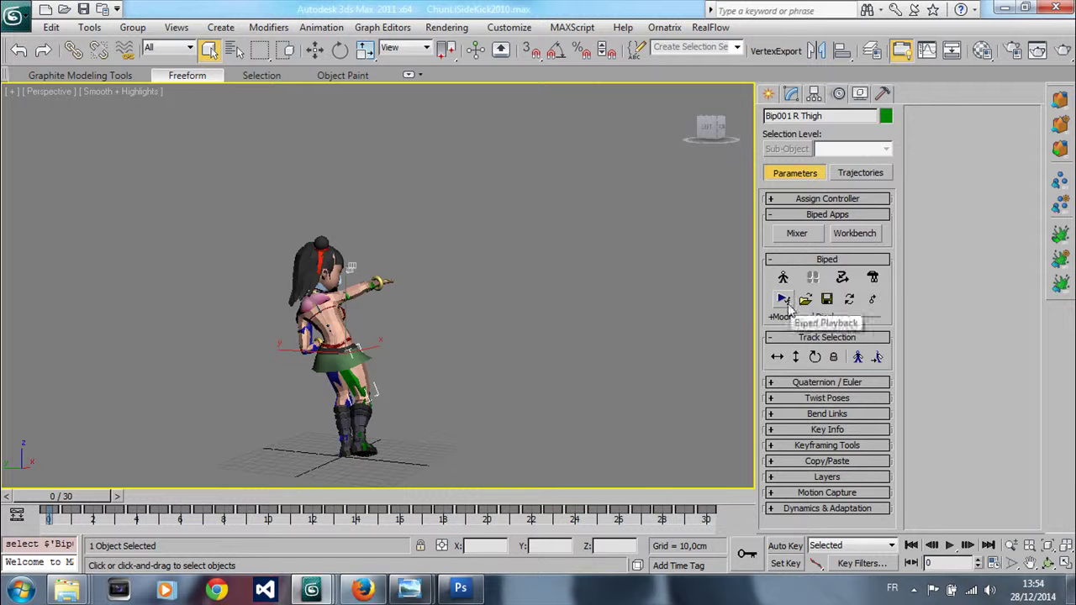
pyautogui.click(814, 357)
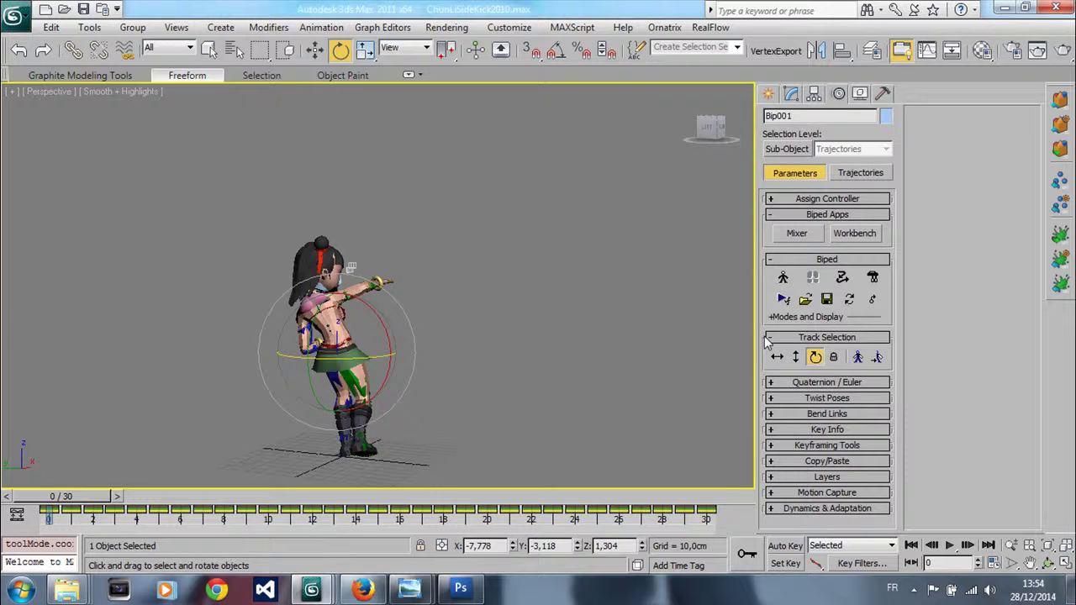
pyautogui.click(777, 356)
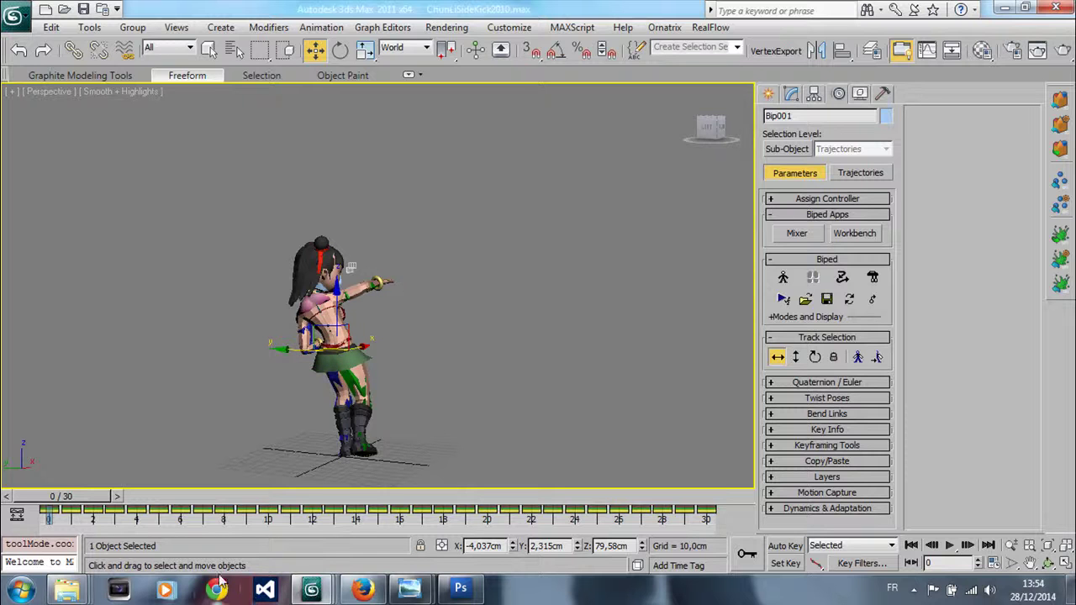
# Enable Auto Key and delete the Bip001 center of mass keys from frame 1 to frame 4.
pyautogui.click(784, 546)
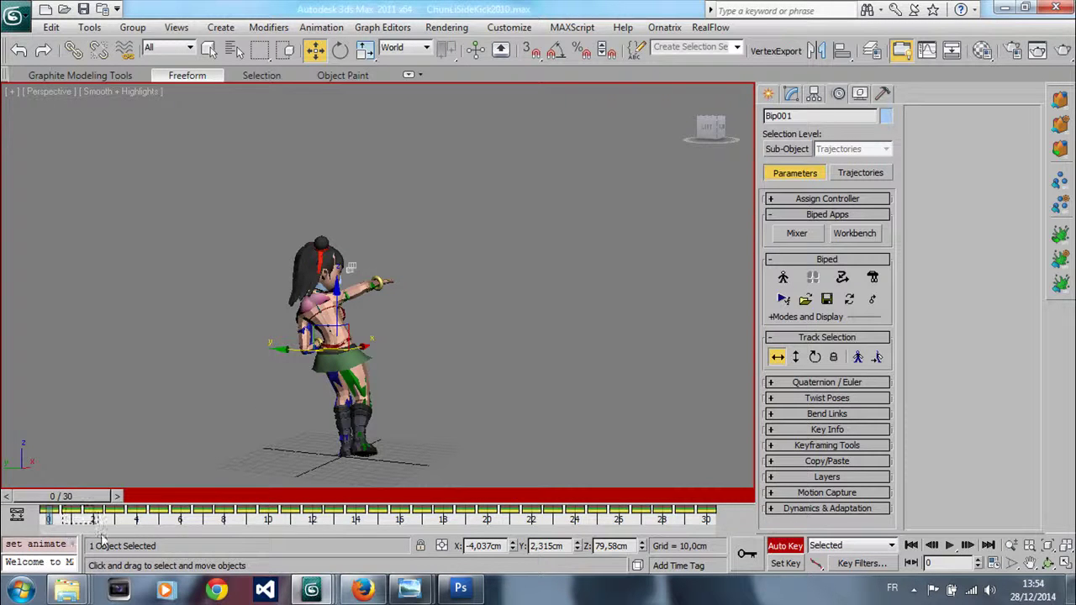
pyautogui.moveTo(150, 546); pyautogui.dragTo(150, 547)
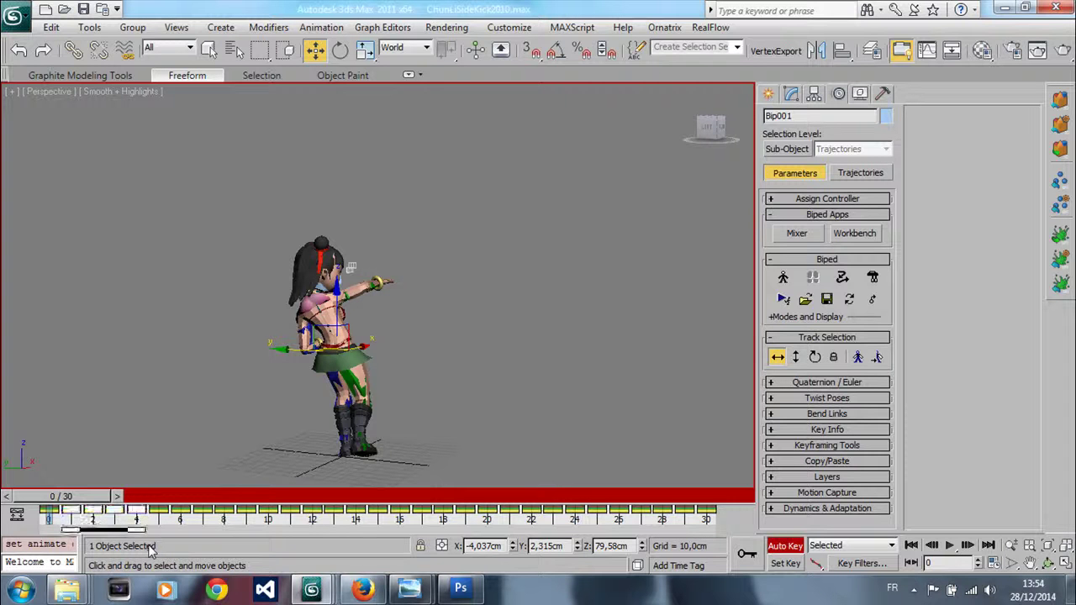
pyautogui.press('Delete')
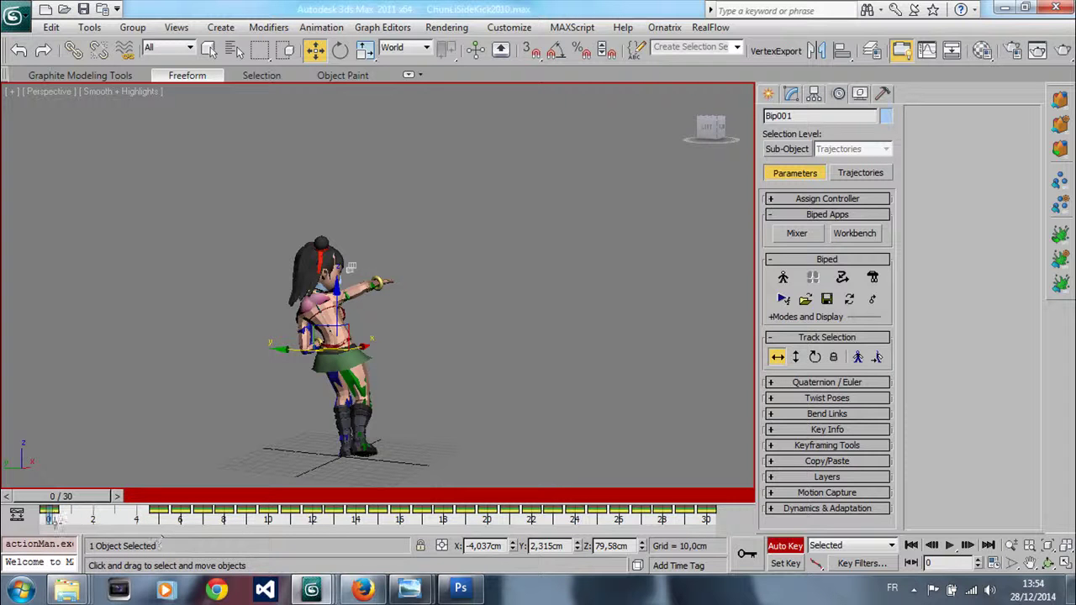
# Rotate the biped's whole body about 90° clockwise around the vertical axis at frame 0, and scrub to frame 4 and back to check the turn.
pyautogui.click(341, 51)
pyautogui.moveTo(357, 360); pyautogui.dragTo(217, 360)
pyautogui.moveTo(78, 502); pyautogui.dragTo(156, 507)
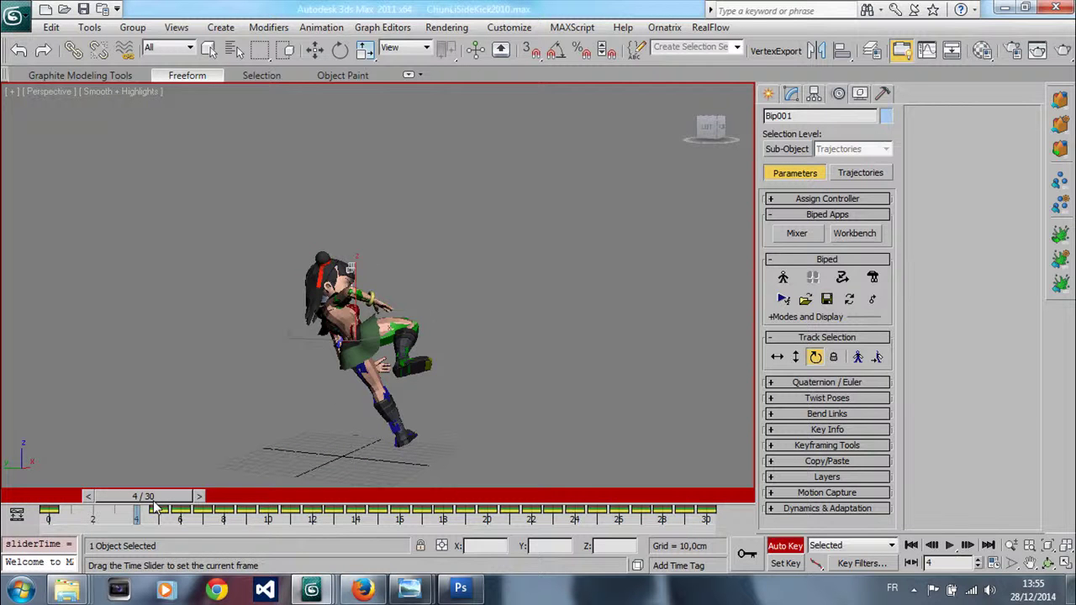
pyautogui.press('e')
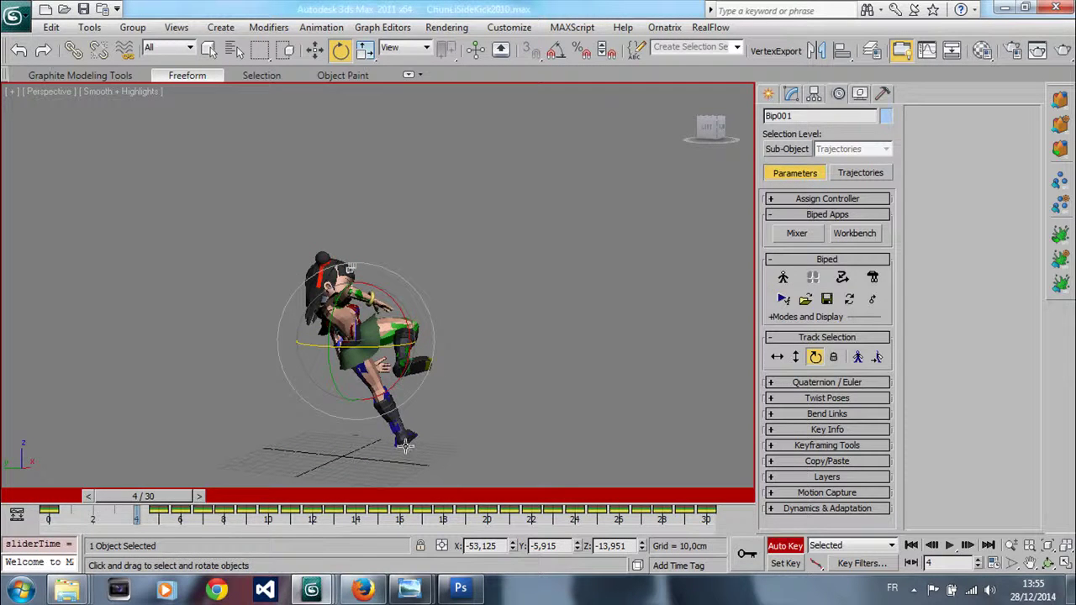
pyautogui.moveTo(126, 502); pyautogui.dragTo(17, 504)
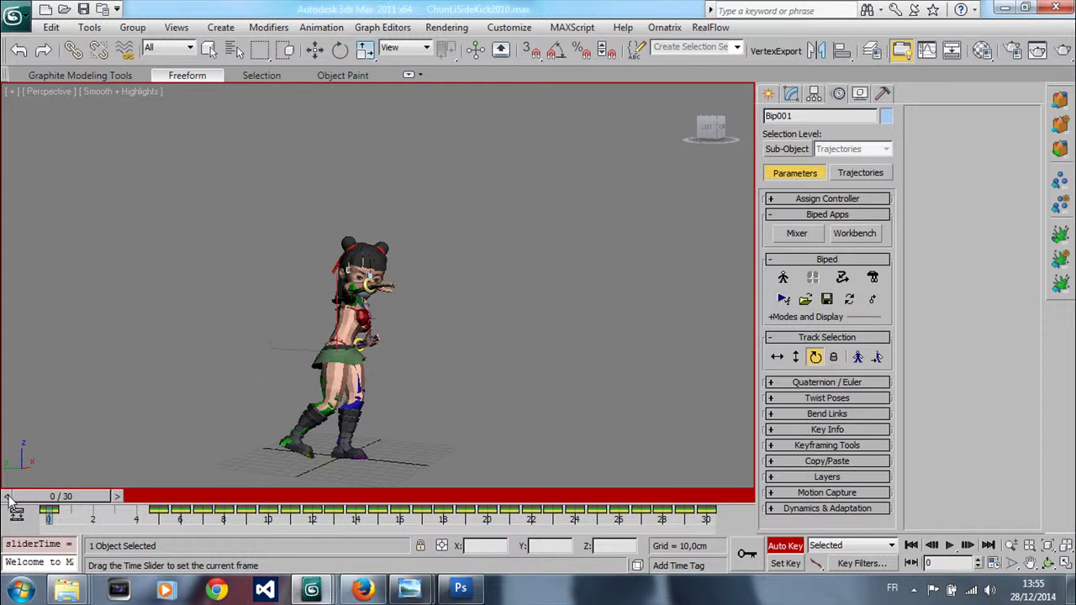
# Limit the selection filter to Bone and select the biped's left foot at frame 0.
pyautogui.moveTo(460, 456); pyautogui.dragTo(453, 326, button='middle')
pyautogui.scroll(2, 446, 414)
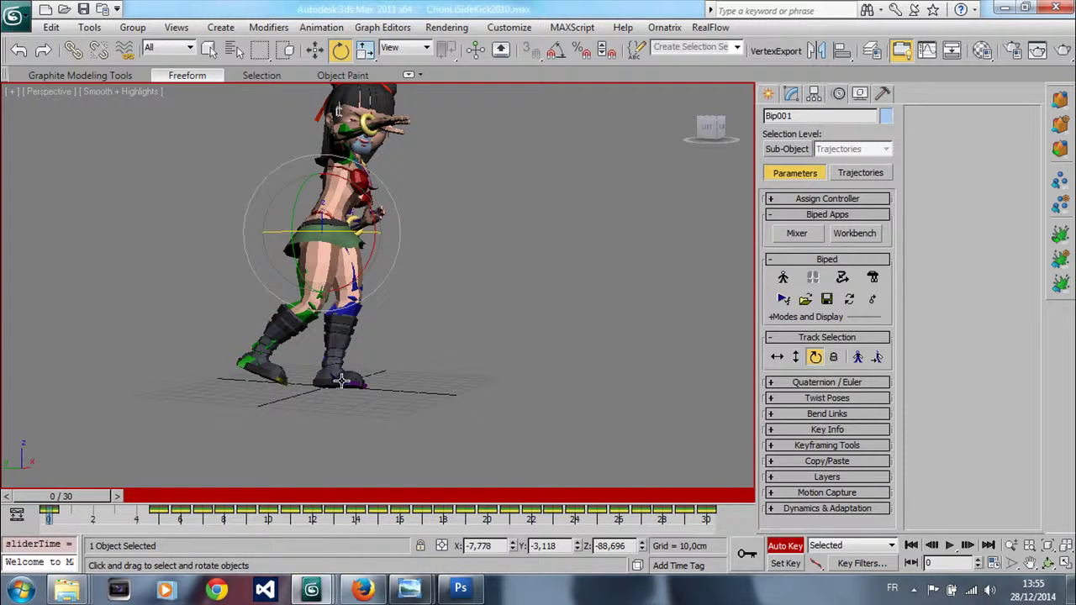
pyautogui.click(330, 383)
pyautogui.click(330, 383)
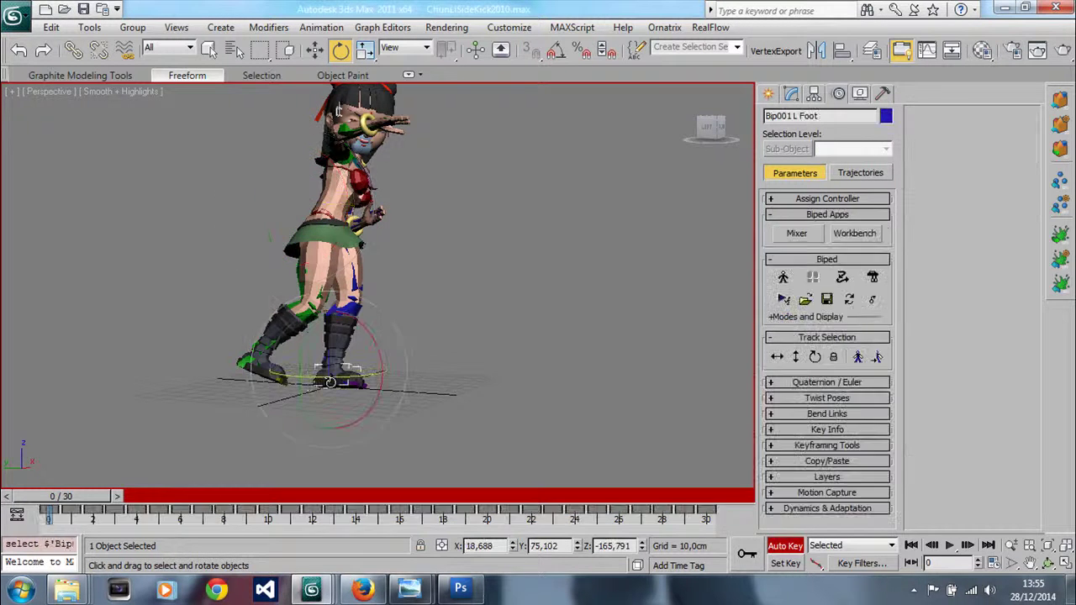
pyautogui.click(476, 365)
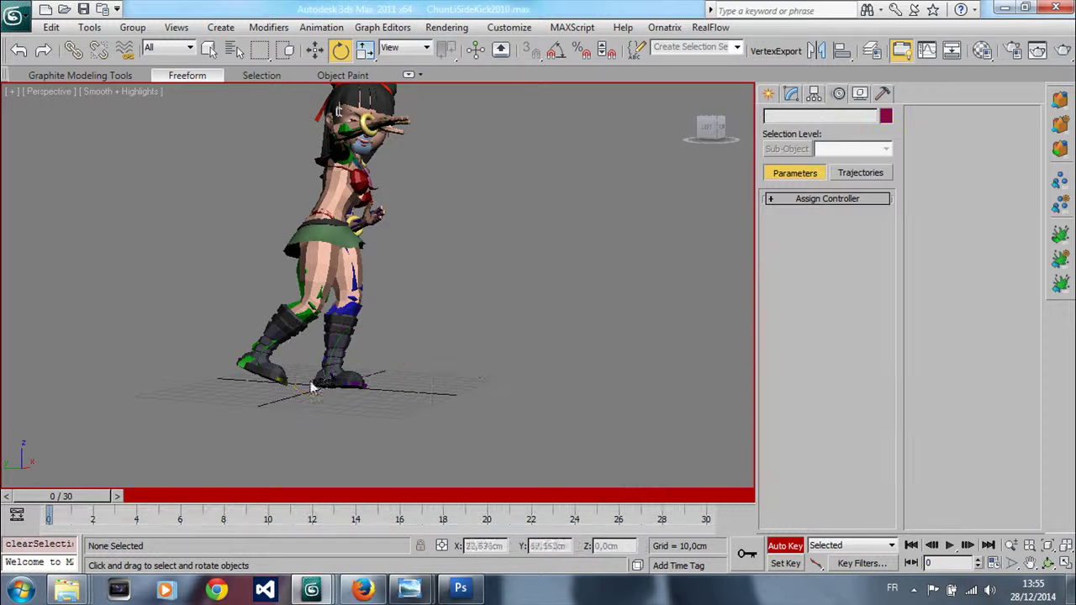
pyautogui.click(156, 51)
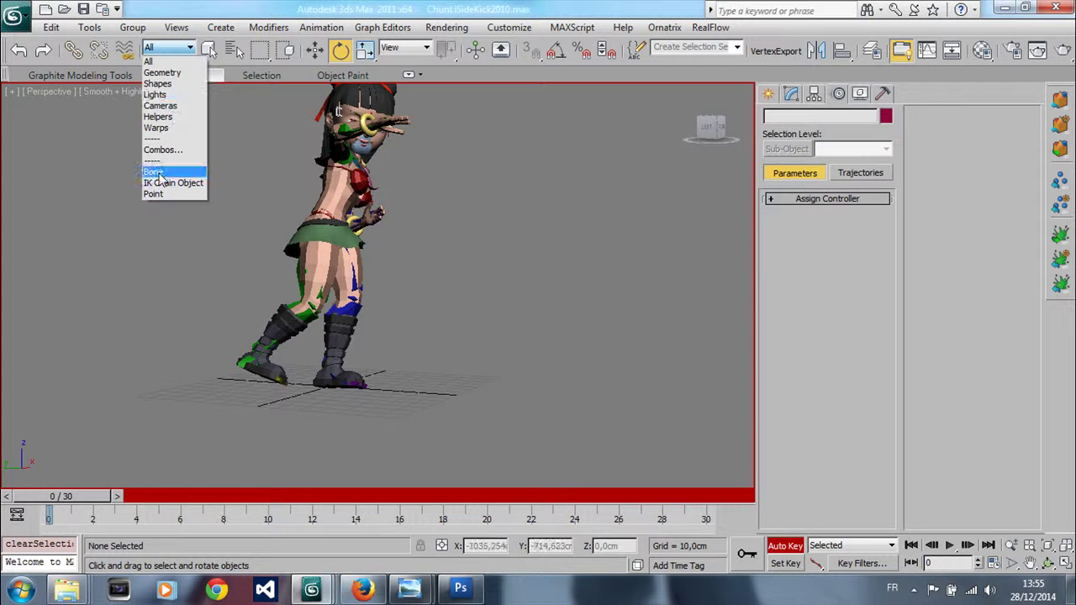
pyautogui.click(158, 170)
pyautogui.click(329, 376)
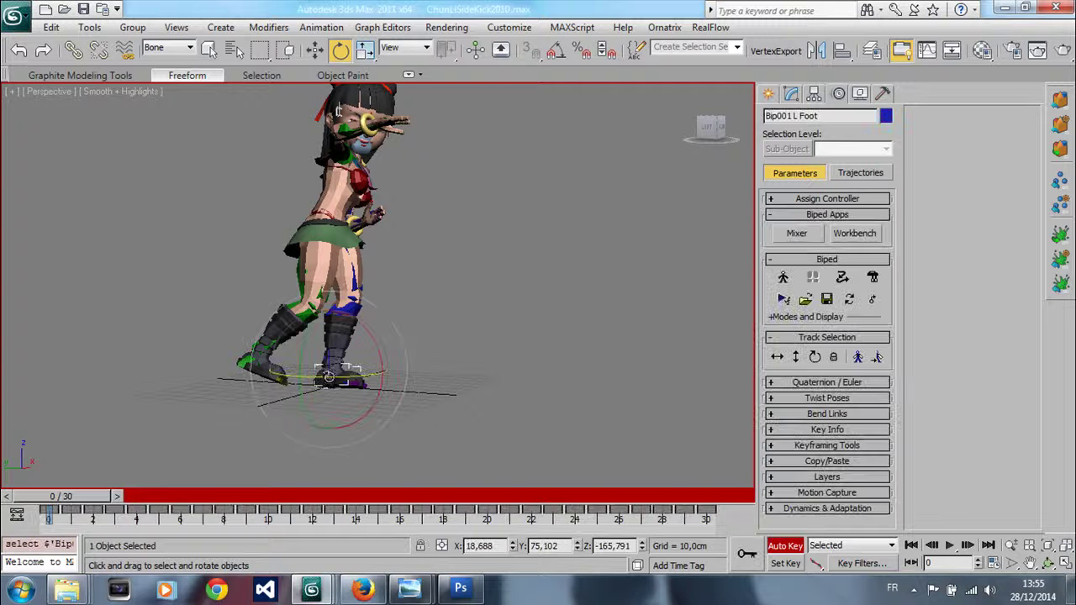
# Delete the left foot's keys from frame 1 to 6 and set a planted key at frame 0.
pyautogui.moveTo(58, 529); pyautogui.dragTo(189, 531)
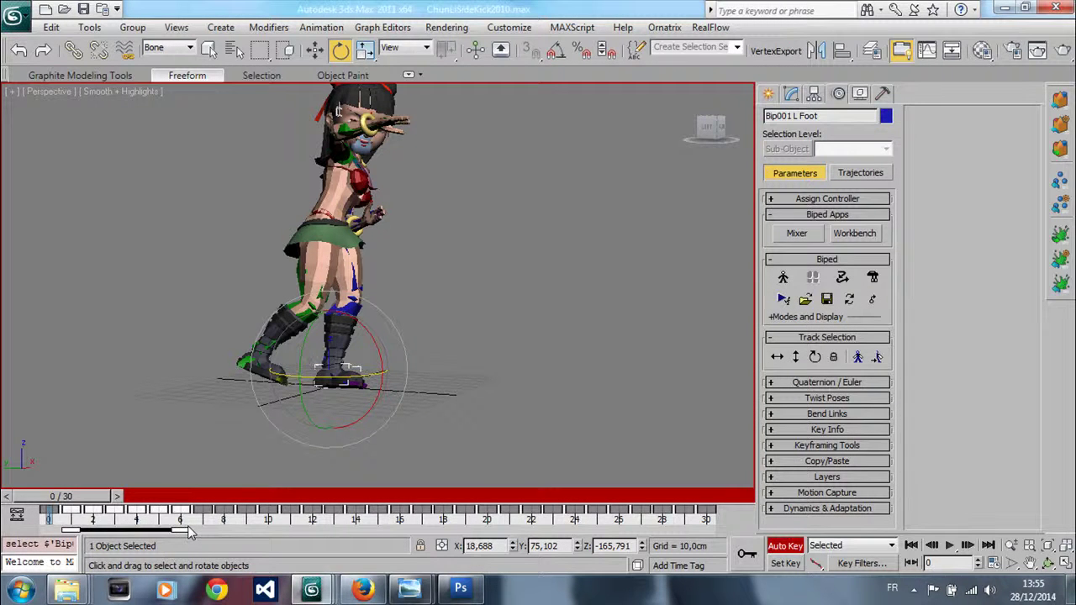
pyautogui.press('Delete')
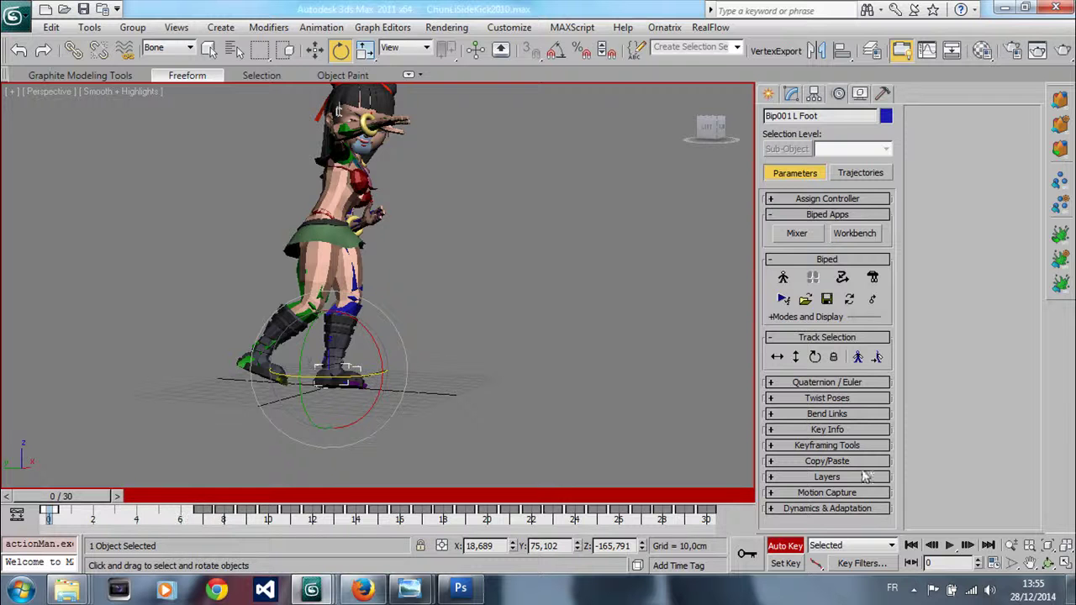
pyautogui.click(819, 448)
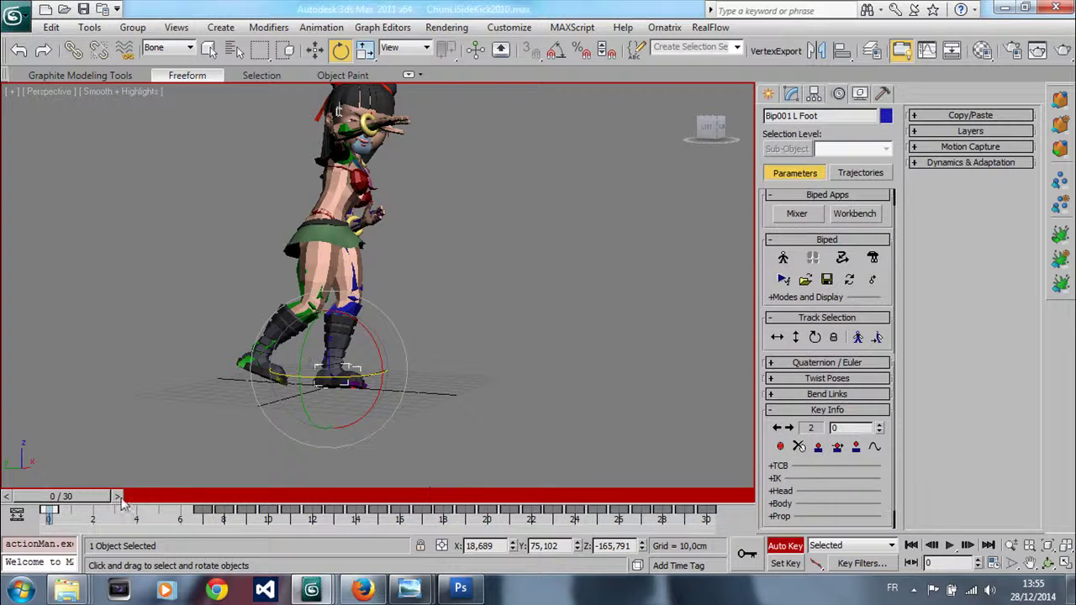
# Scrub forward to frame 7 and set a planted key for the left foot there.
pyautogui.moveTo(42, 497); pyautogui.dragTo(186, 497)
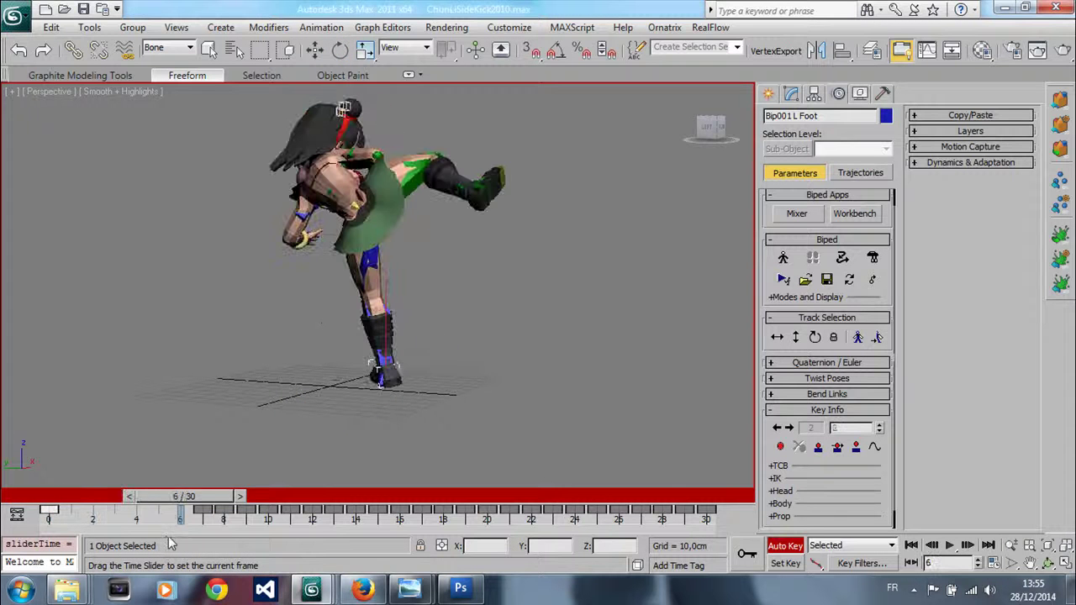
pyautogui.press('e')
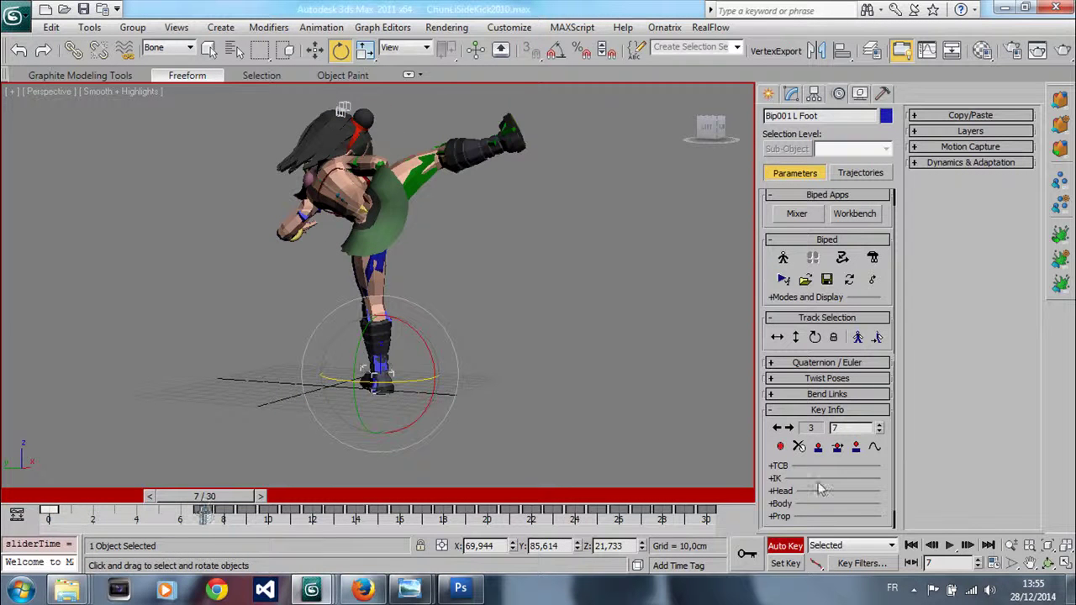
pyautogui.click(818, 448)
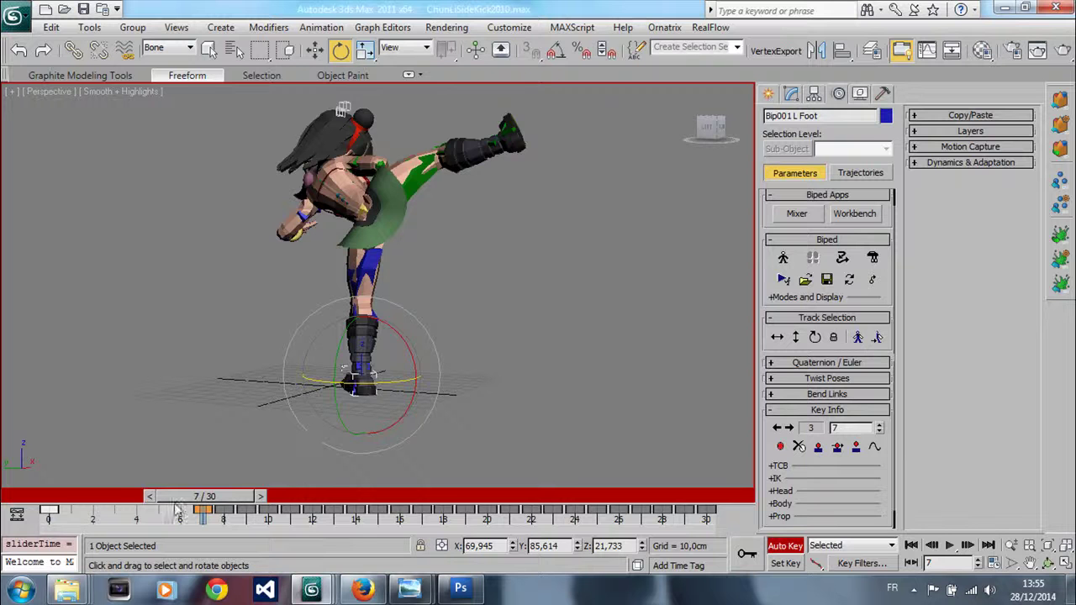
# Delete the left foot's keys from frame 8 to 13 and set a planted key at frame 14.
pyautogui.moveTo(195, 497); pyautogui.dragTo(352, 536)
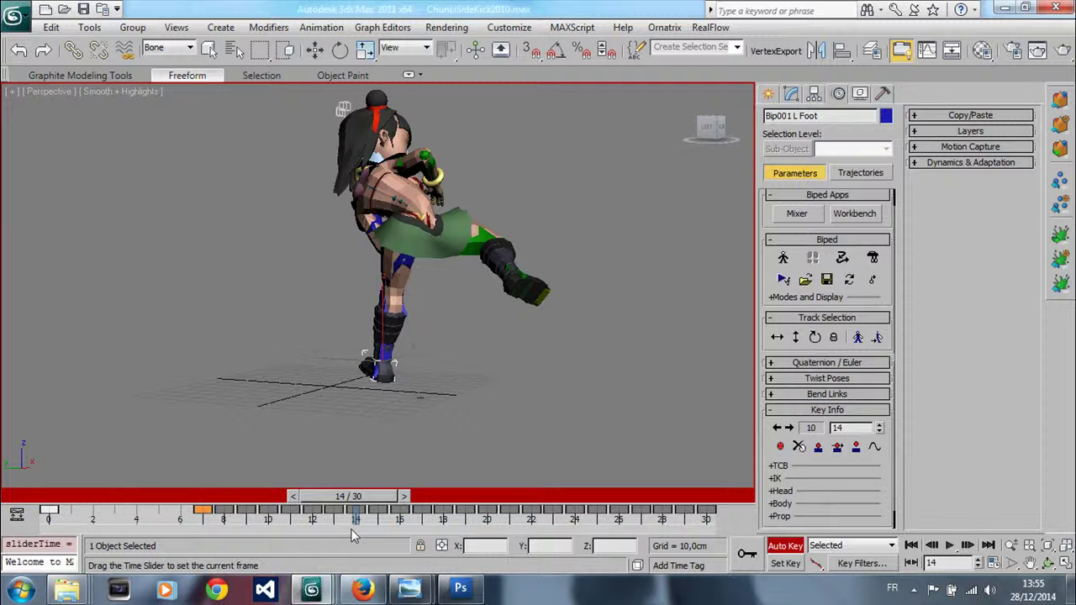
pyautogui.press('e')
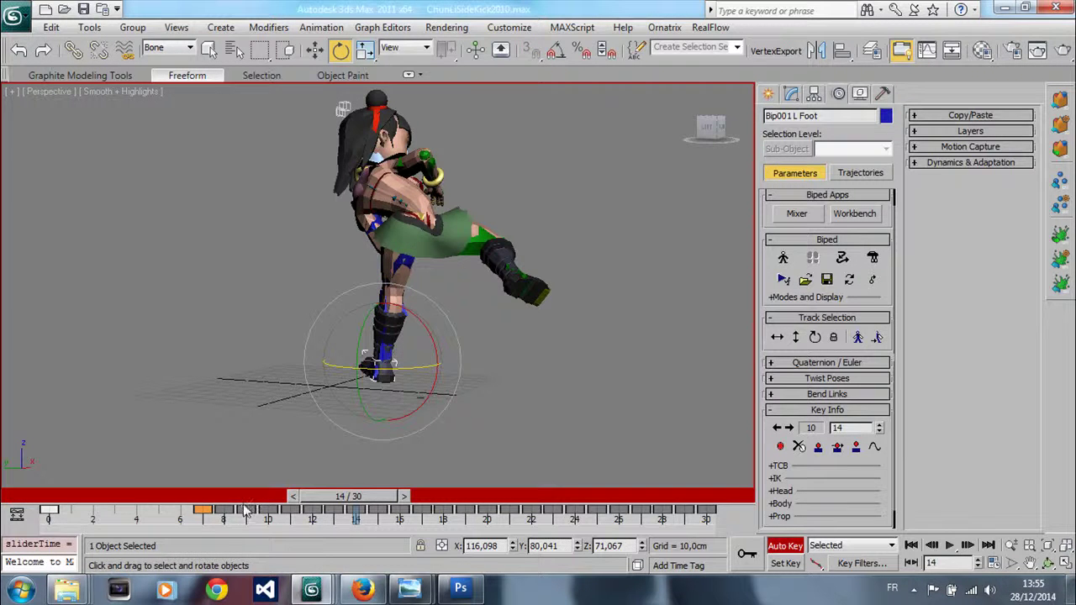
pyautogui.moveTo(214, 527); pyautogui.dragTo(216, 527)
pyautogui.moveTo(333, 540); pyautogui.dragTo(337, 532)
pyautogui.press('Delete')
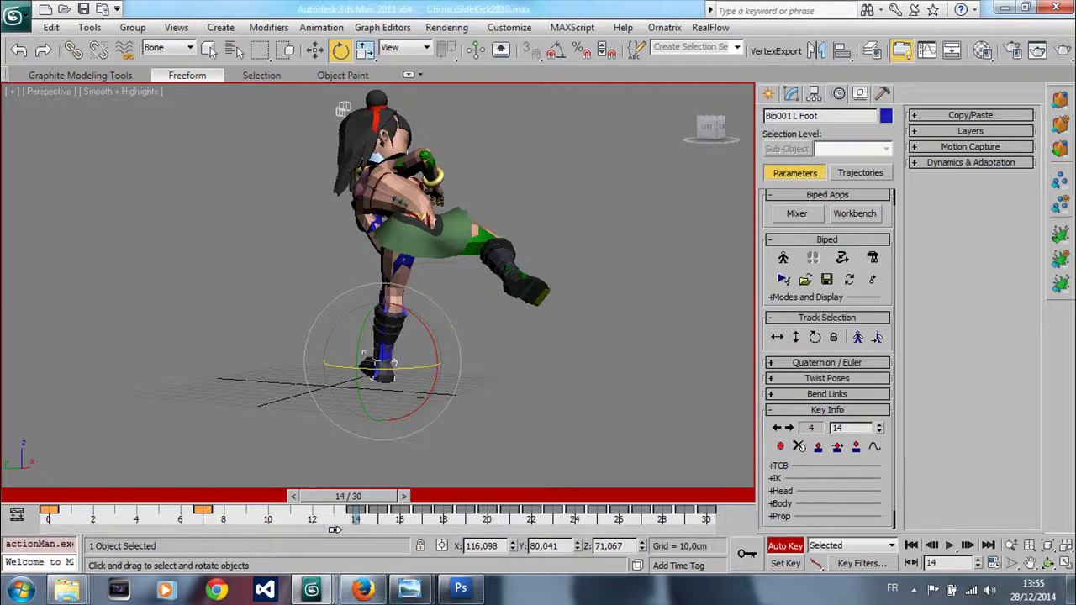
pyautogui.click(817, 449)
# Delete the left foot's keys from frame 15 to 19 and set a planted key at frame 20.
pyautogui.moveTo(337, 504); pyautogui.dragTo(462, 545)
pyautogui.press('e')
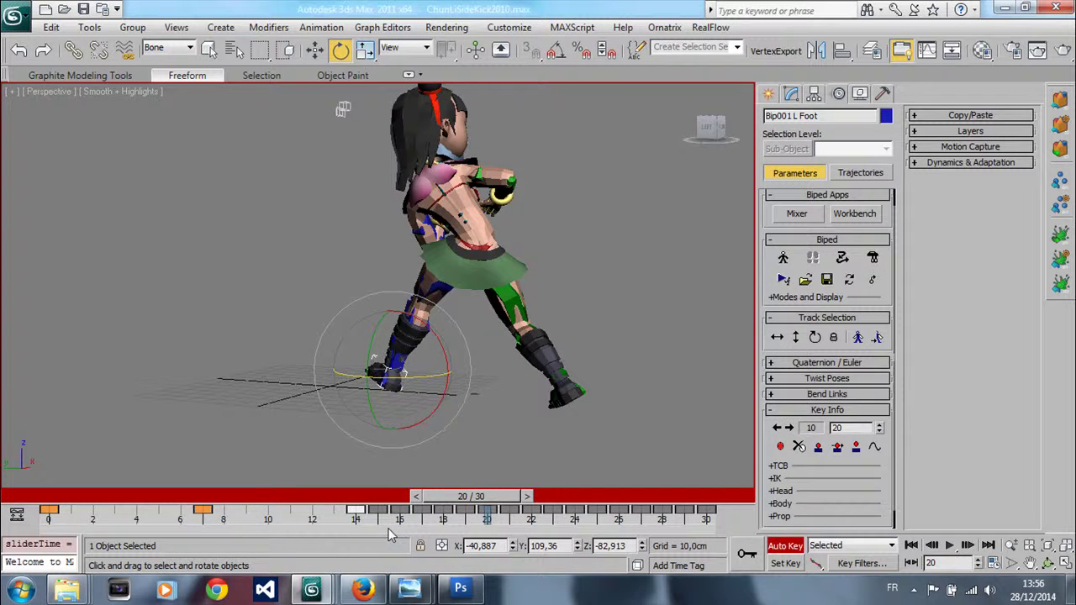
pyautogui.moveTo(378, 528); pyautogui.dragTo(472, 545)
pyautogui.press('Delete')
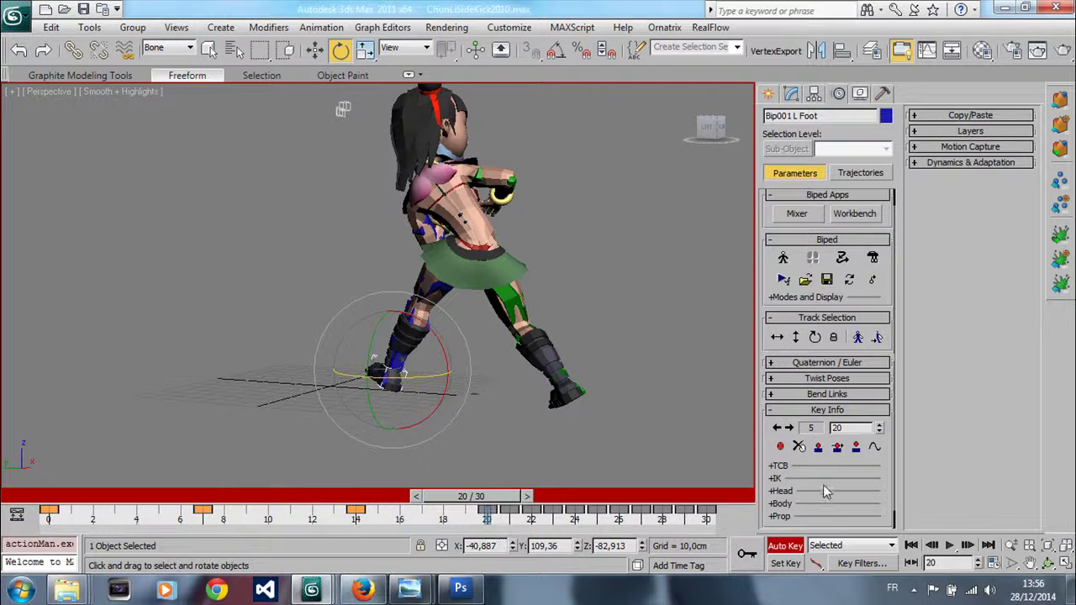
pyautogui.click(820, 449)
# Scrub through the side kick to check the planted left foot, and examine the frame 0 pose from the front.
pyautogui.moveTo(491, 496); pyautogui.dragTo(531, 558)
pyautogui.press('e')
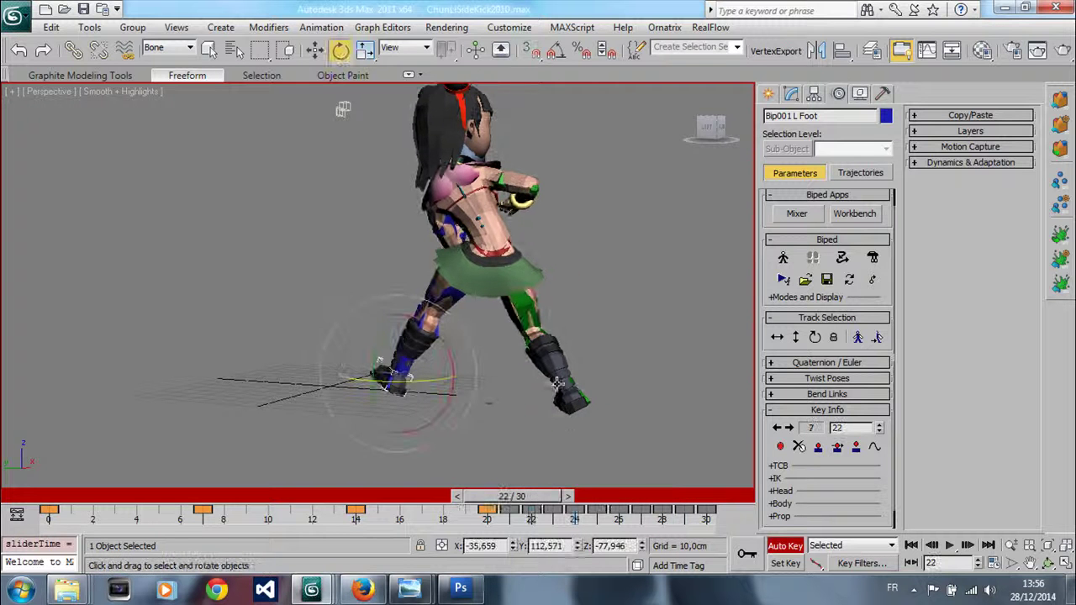
pyautogui.moveTo(510, 504); pyautogui.dragTo(4, 555)
pyautogui.press('e')
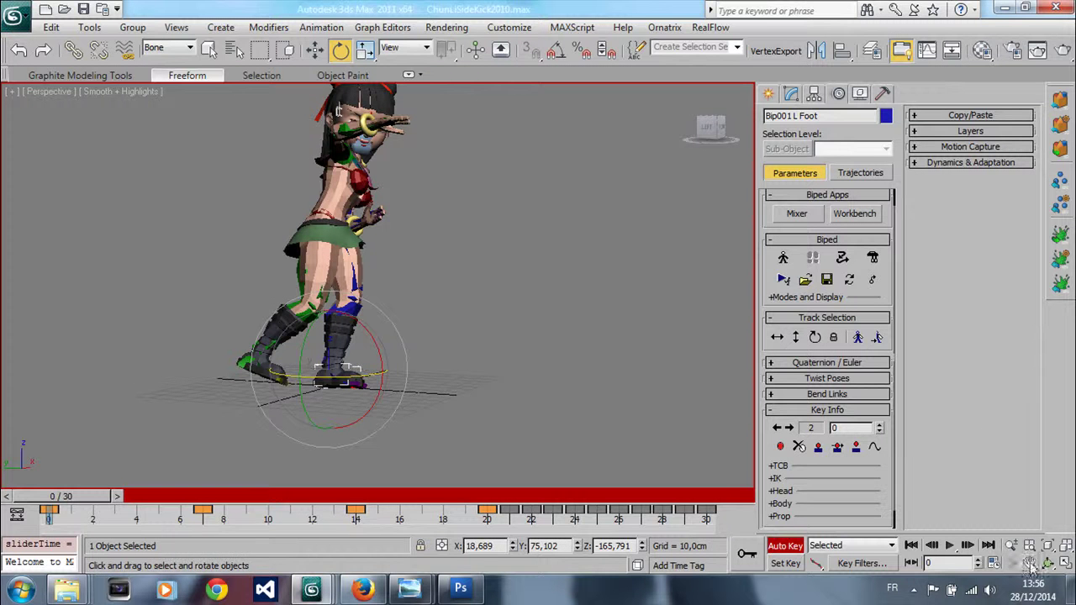
pyautogui.click(1048, 563)
pyautogui.moveTo(509, 278); pyautogui.dragTo(413, 307)
pyautogui.moveTo(379, 260); pyautogui.dragTo(390, 338, button='middle')
pyautogui.scroll(-3, 390, 338)
pyautogui.rightClick(366, 329)
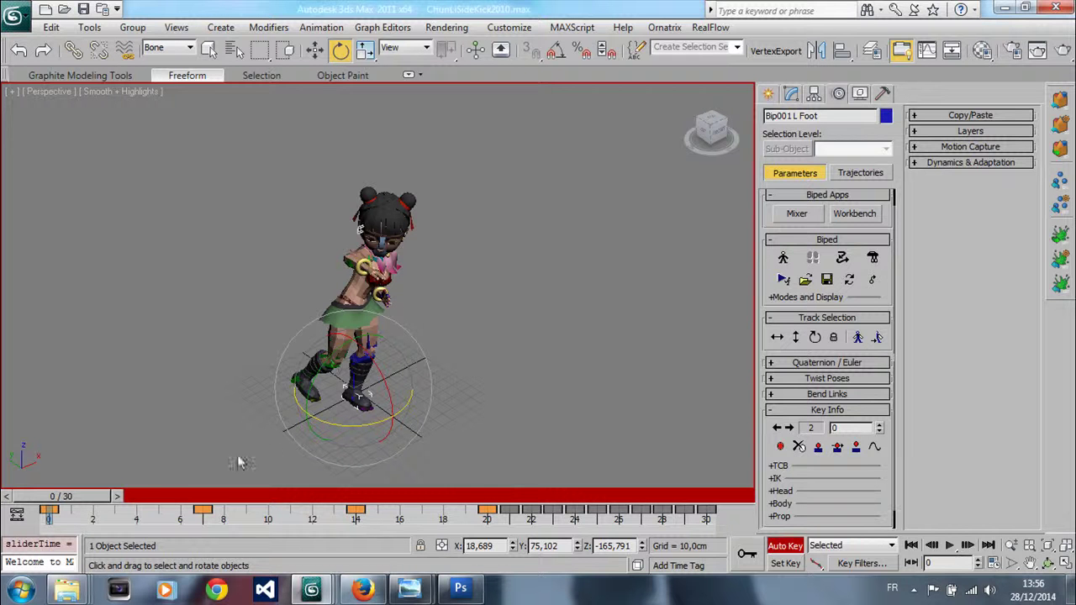
pyautogui.moveTo(34, 496); pyautogui.dragTo(13, 530)
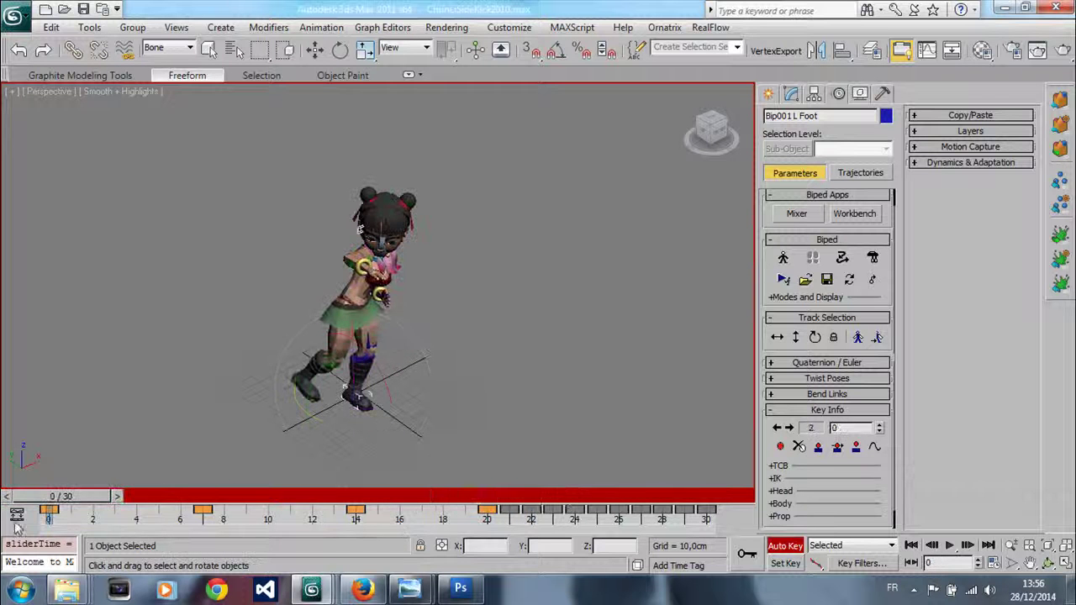
# Save the biped's side kick, frames 0 to 30 at current position and rotation, as SideKickCharacterNew.bip in the animations folder.
pyautogui.click(827, 279)
pyautogui.click(98, 250)
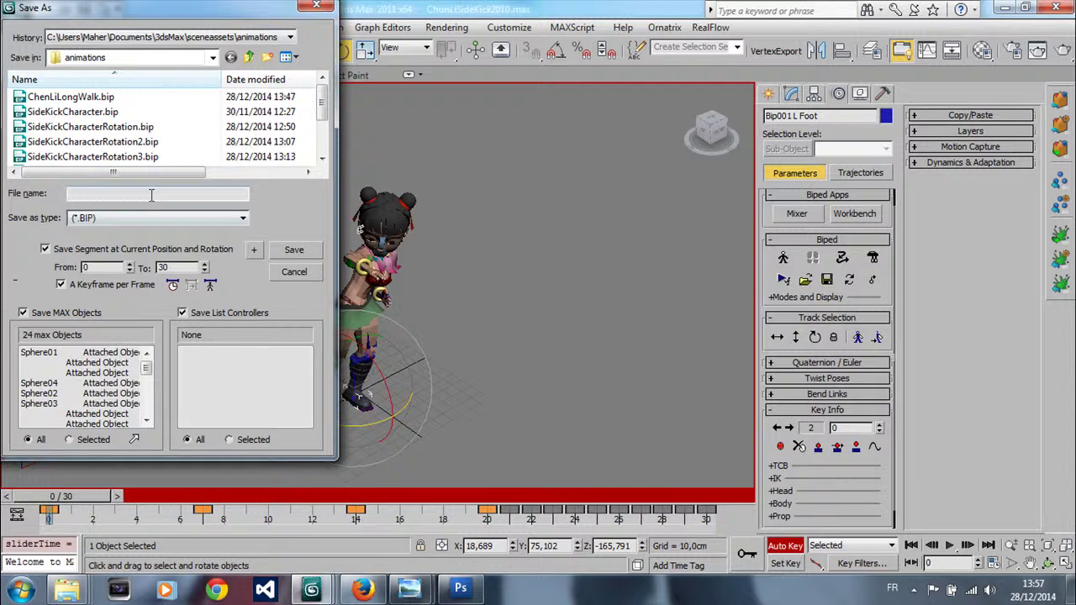
pyautogui.moveTo(325, 107); pyautogui.dragTo(315, 77)
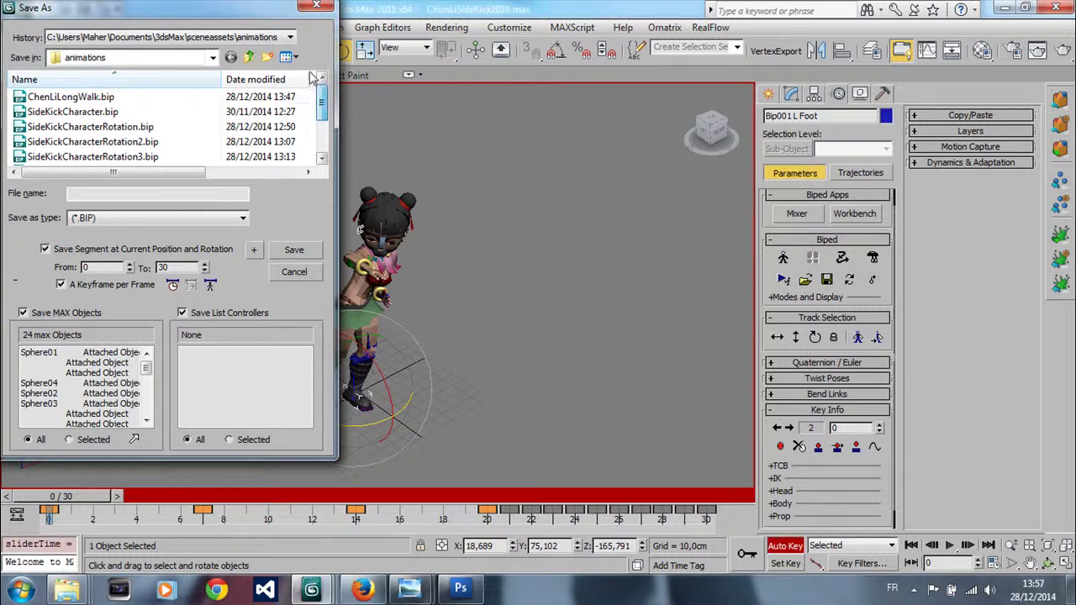
pyautogui.click(84, 113)
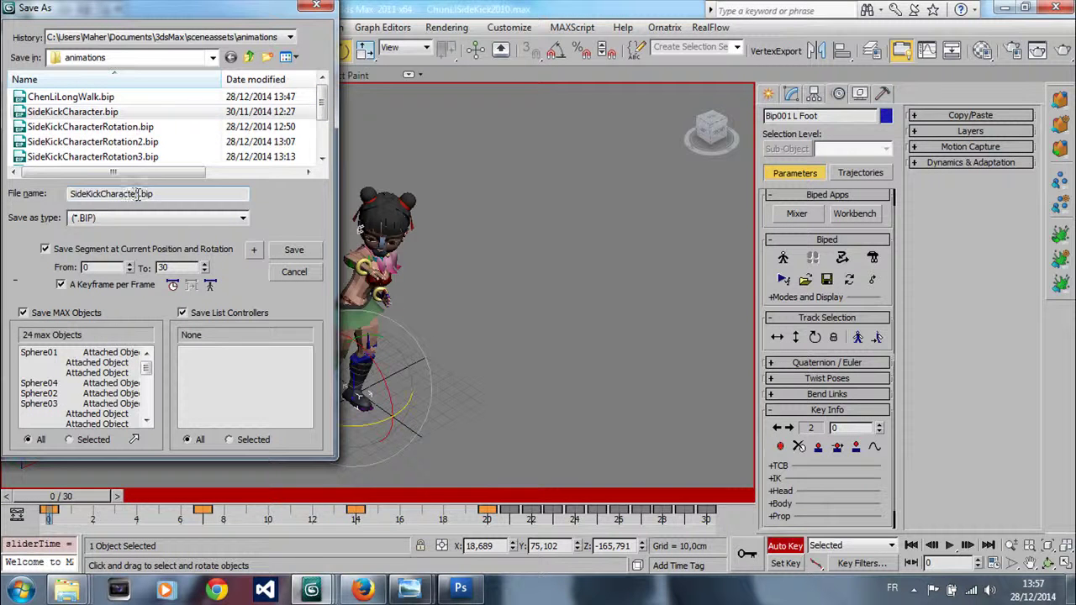
pyautogui.write('New')
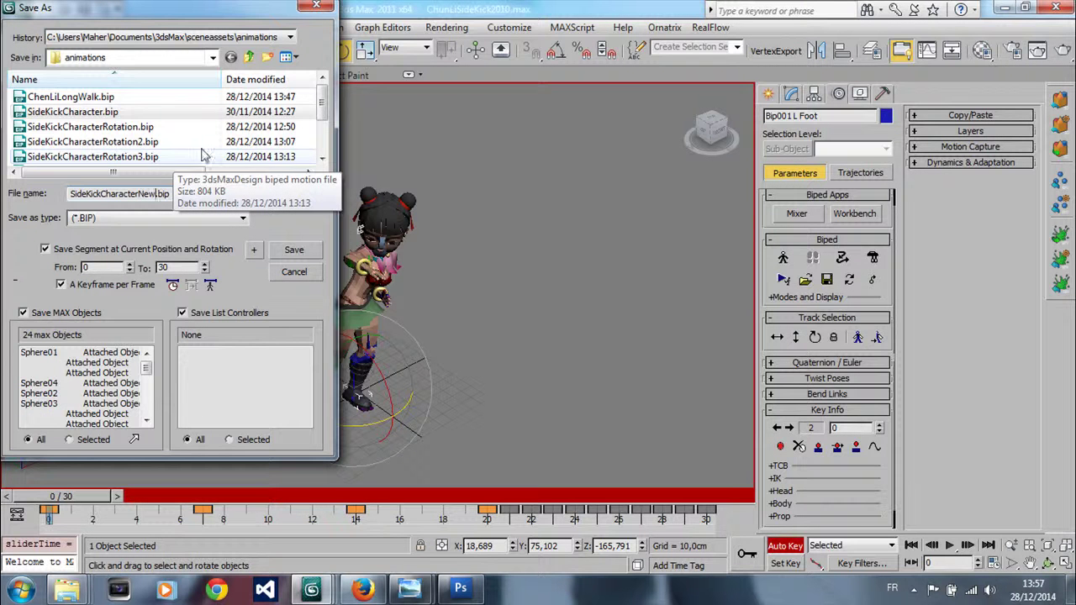
pyautogui.click(293, 251)
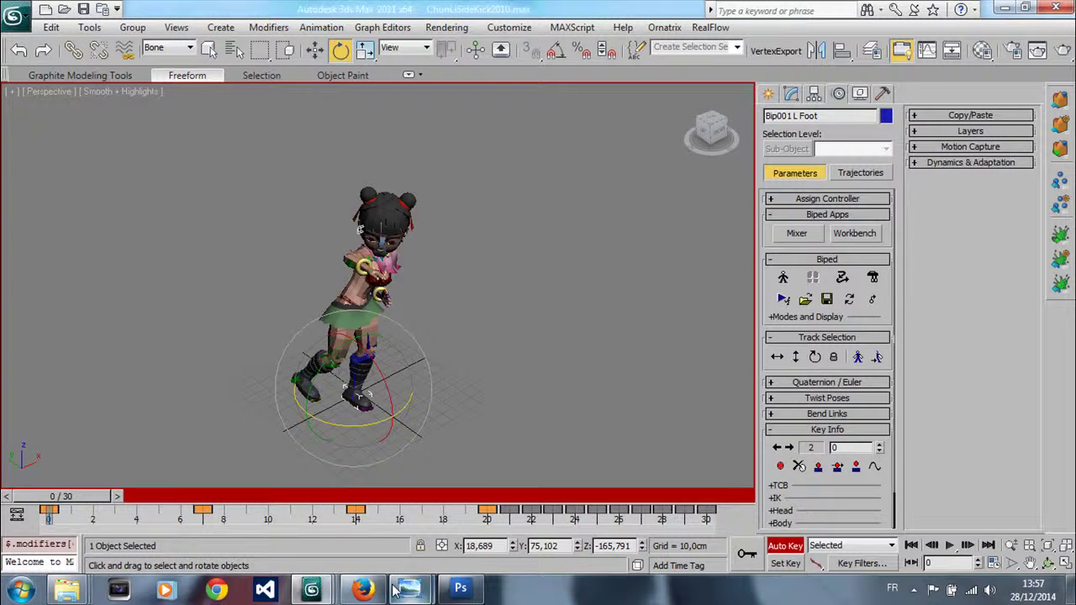
# Switch to the ChunLiStand2010.max scene and briefly view script1's SideKickCharacter clip in Clip Mode.
pyautogui.moveTo(426, 591)
pyautogui.click(269, 525)
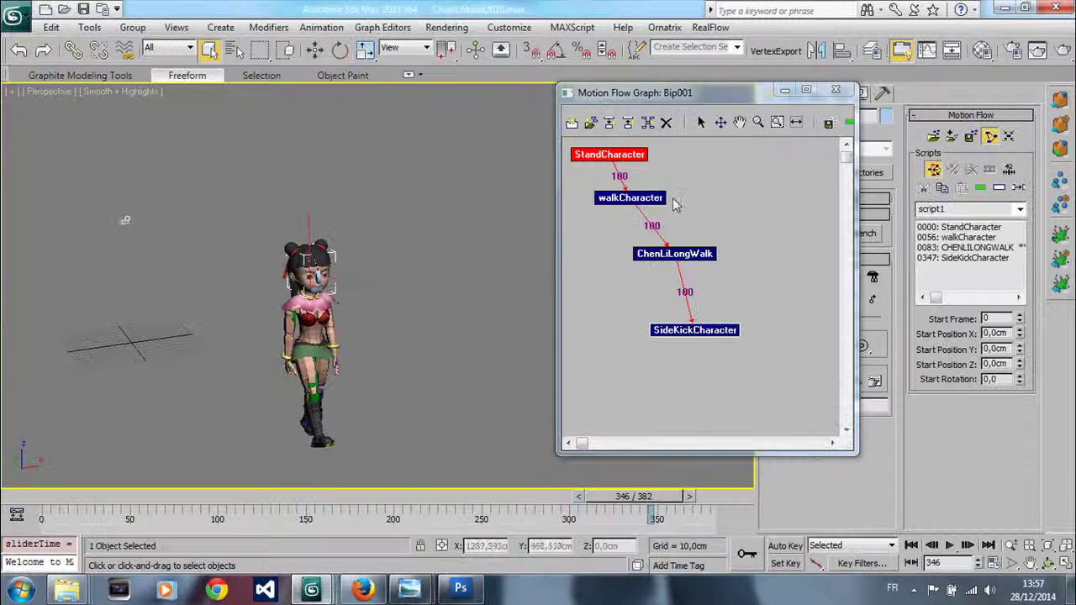
pyautogui.click(975, 258)
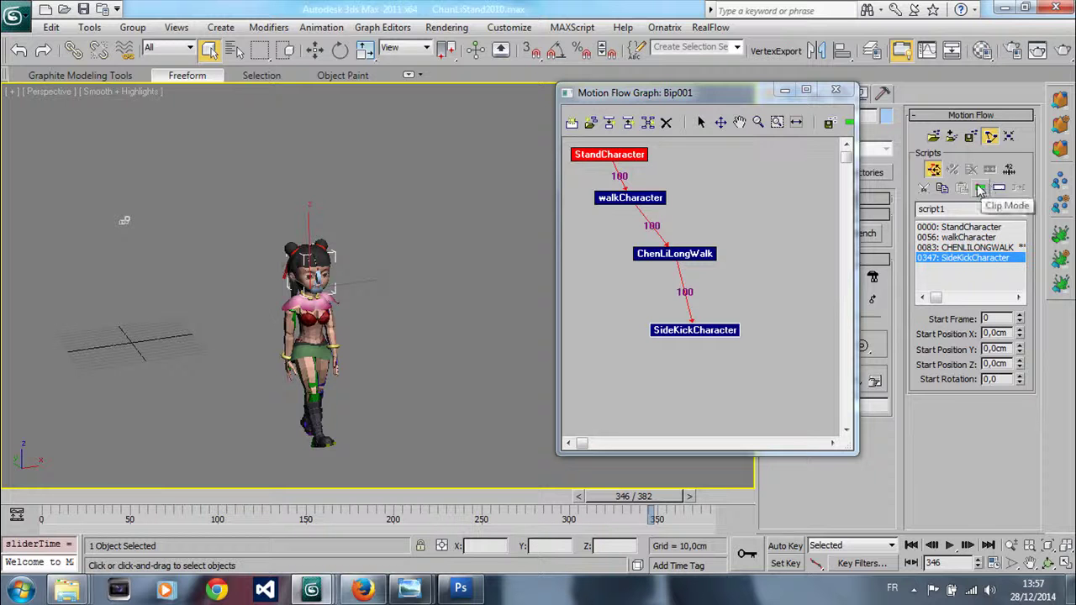
pyautogui.click(980, 191)
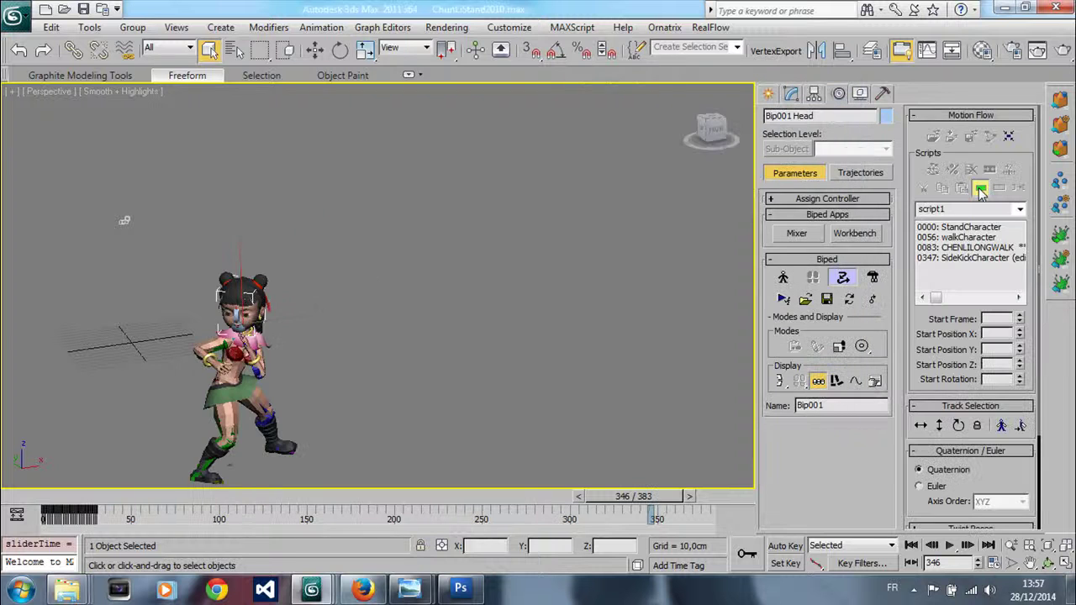
pyautogui.click(980, 192)
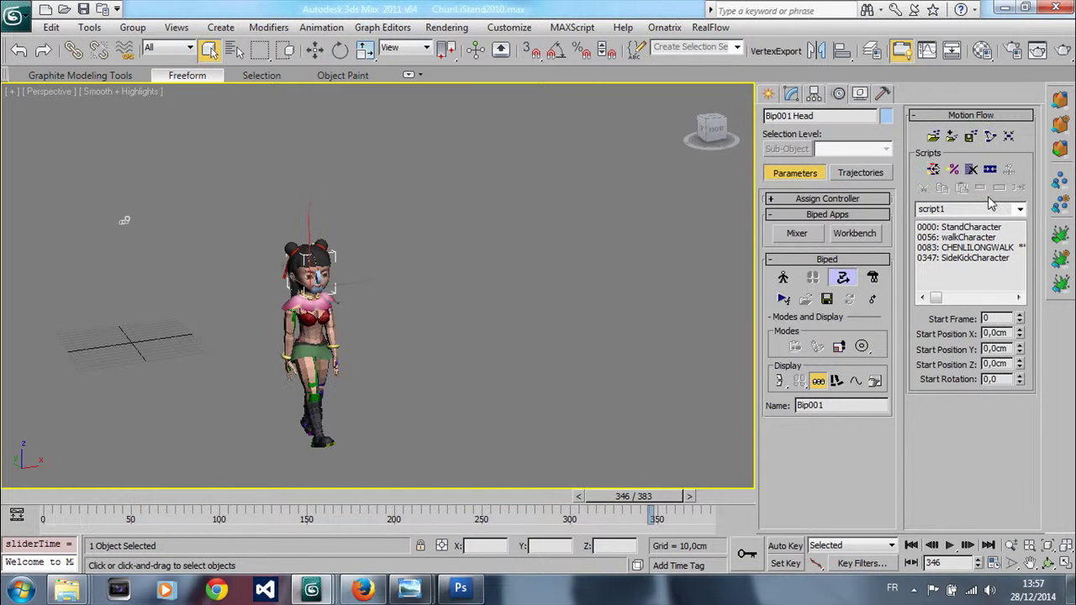
# Select the SideKickCharacter clip in script1 and scrub the combined animation through the walk and the kick.
pyautogui.click(977, 260)
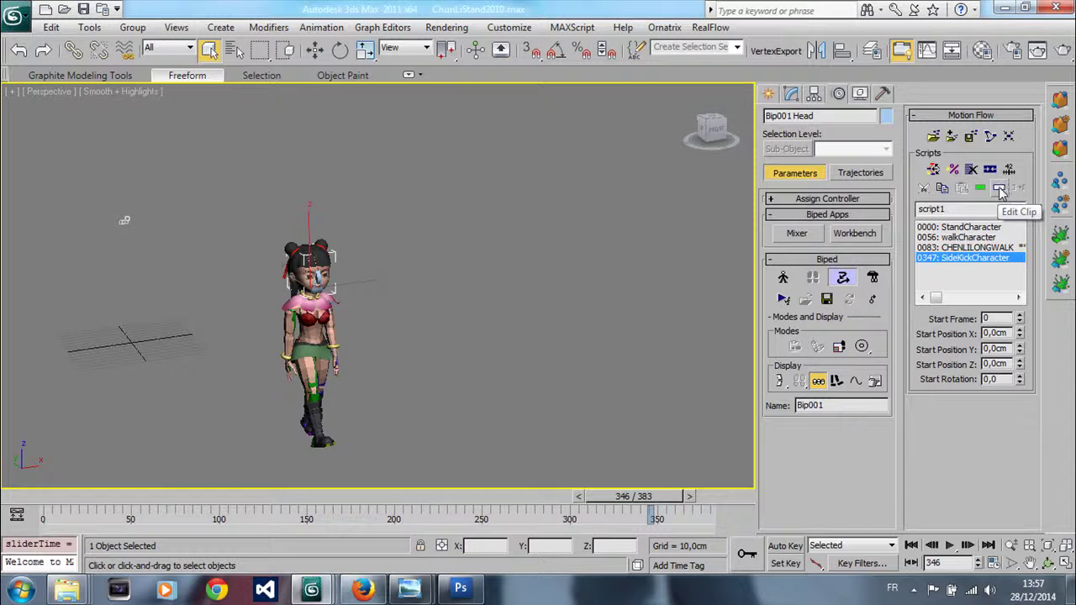
pyautogui.moveTo(639, 496); pyautogui.dragTo(662, 538)
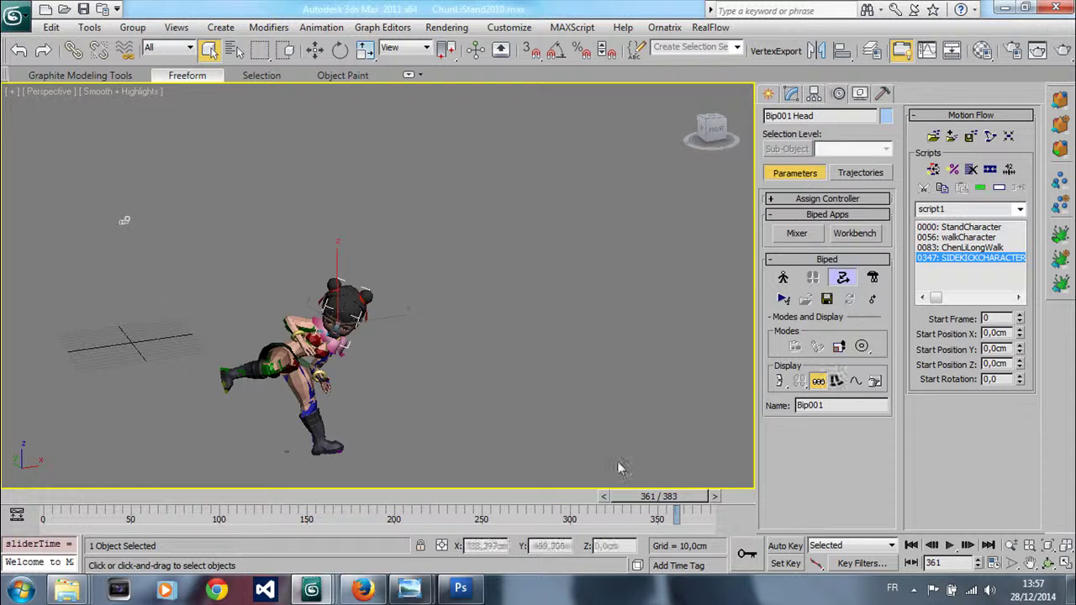
pyautogui.moveTo(656, 503); pyautogui.dragTo(325, 502)
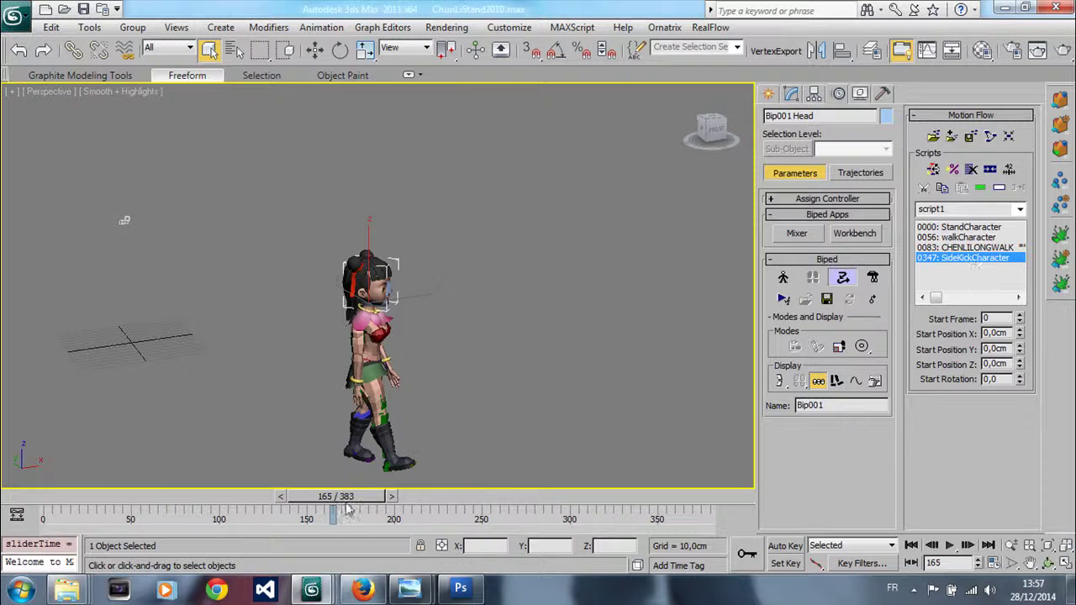
pyautogui.moveTo(349, 508); pyautogui.dragTo(663, 518)
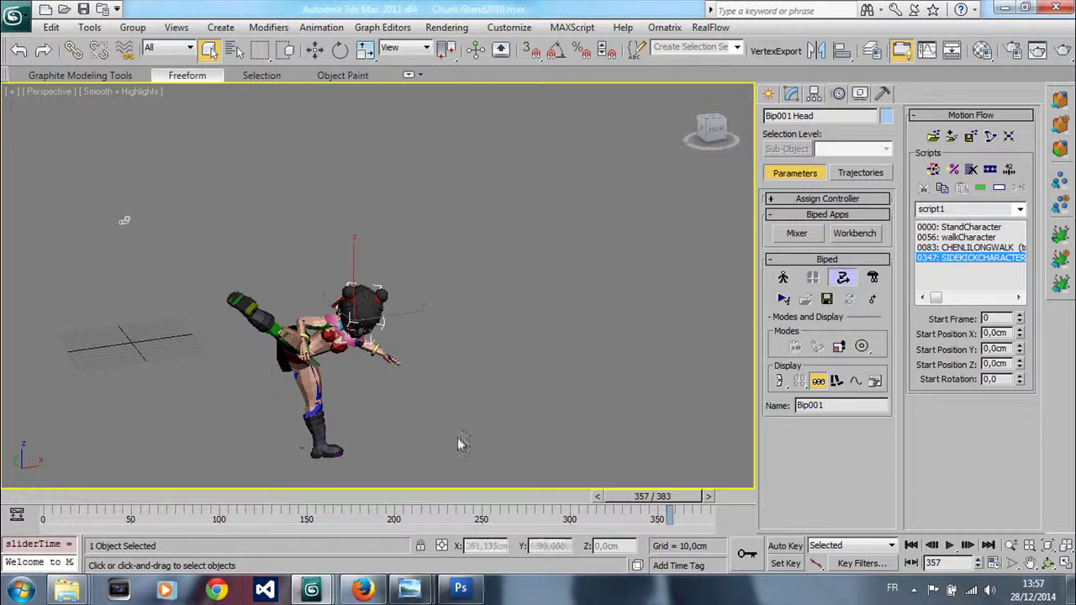
# Replace the SideKickCharacter clip's source file in script1 with SideKickCharacterNew.bip.
pyautogui.click(999, 189)
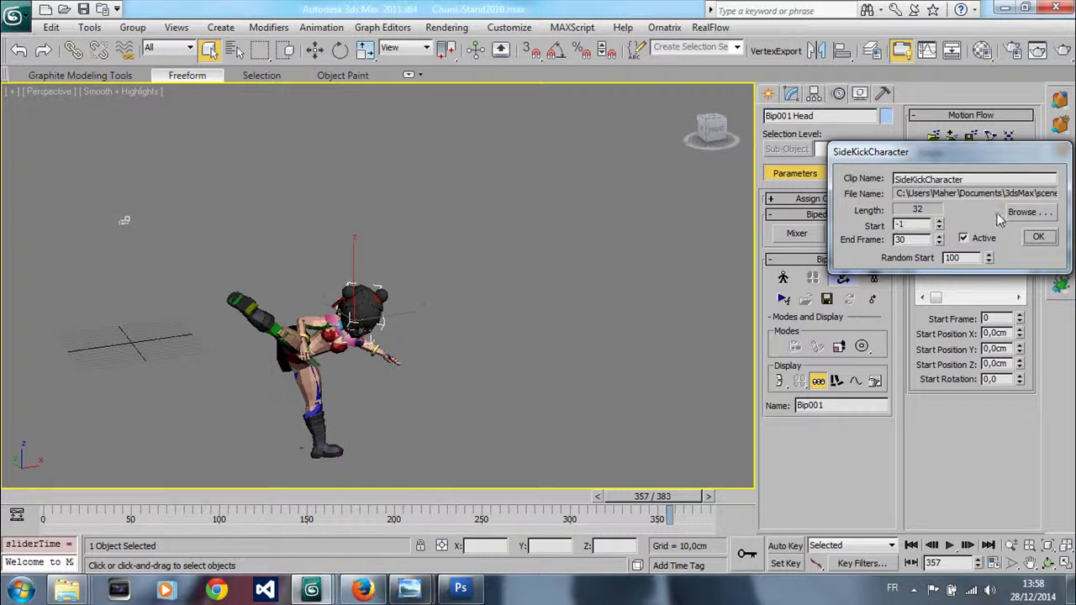
pyautogui.click(1027, 212)
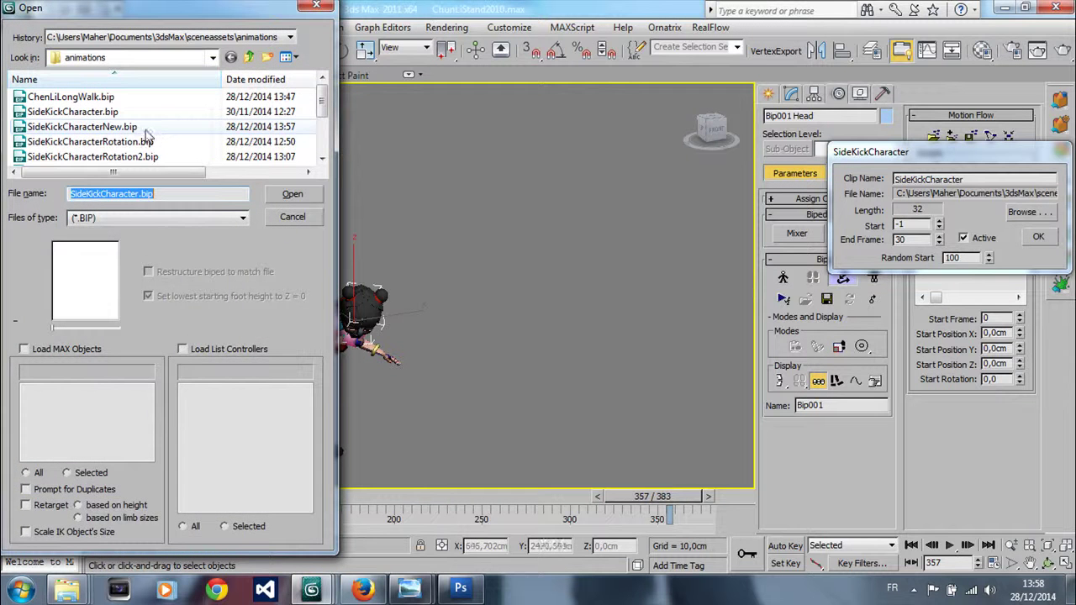
pyautogui.click(126, 127)
pyautogui.click(294, 196)
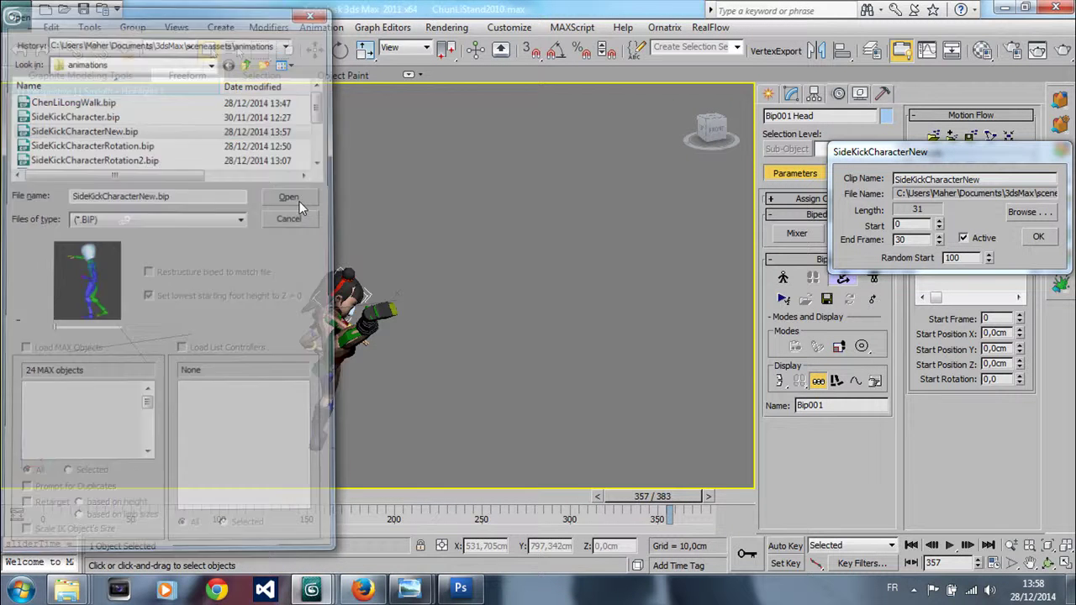
pyautogui.click(1039, 237)
# Play the combined stand, walk and side kick animation from its start to check the transitions, and stop playback.
pyautogui.moveTo(661, 501); pyautogui.dragTo(2, 460)
pyautogui.moveTo(256, 383); pyautogui.dragTo(349, 410, button='middle')
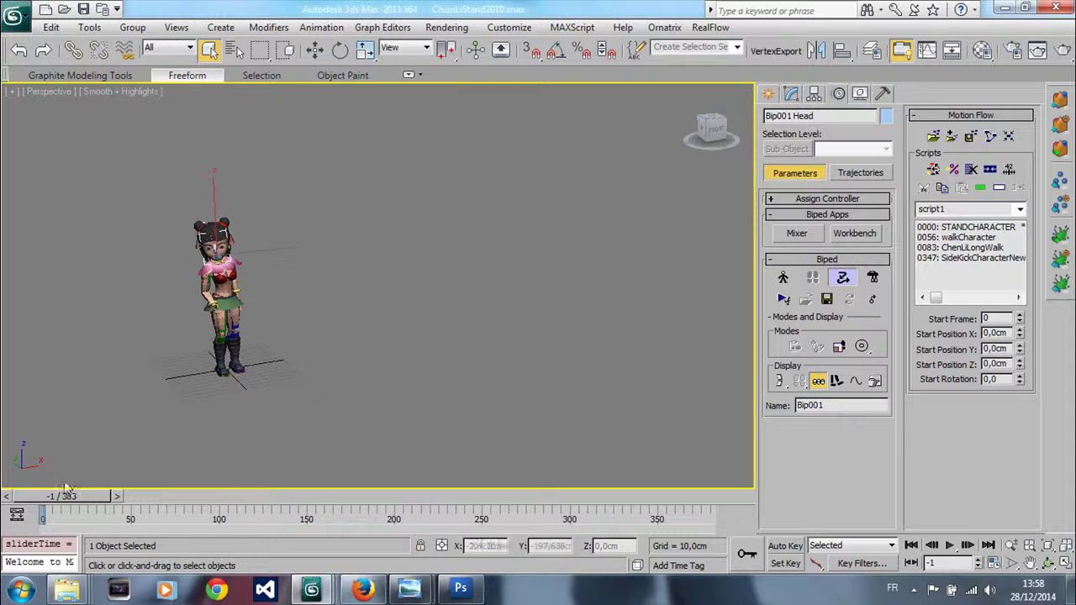
pyautogui.click(949, 545)
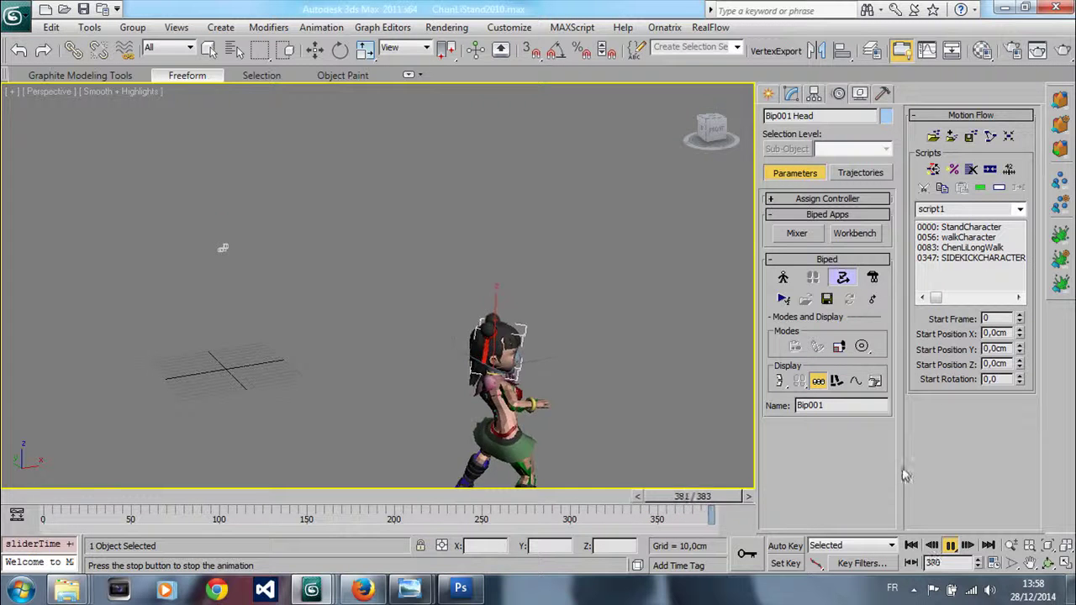
pyautogui.click(950, 545)
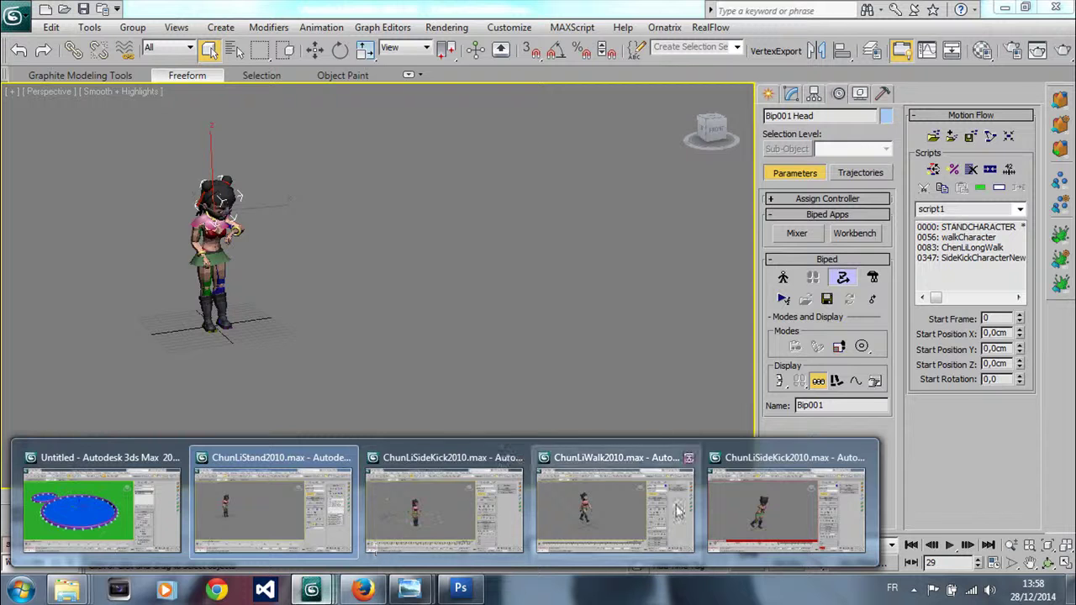
# Switch to the ChunLiSideKick2010.max scene with the planted left foot keys and scrub through the kick to examine the foot at frames 14 and 20.
pyautogui.click(788, 513)
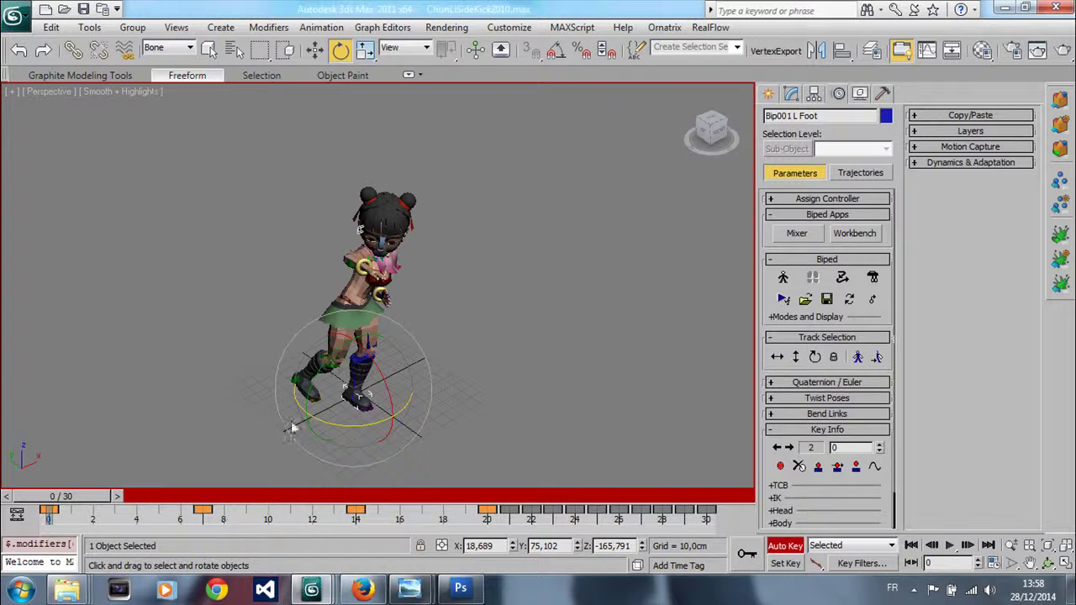
pyautogui.moveTo(70, 497); pyautogui.dragTo(304, 542)
pyautogui.press('e')
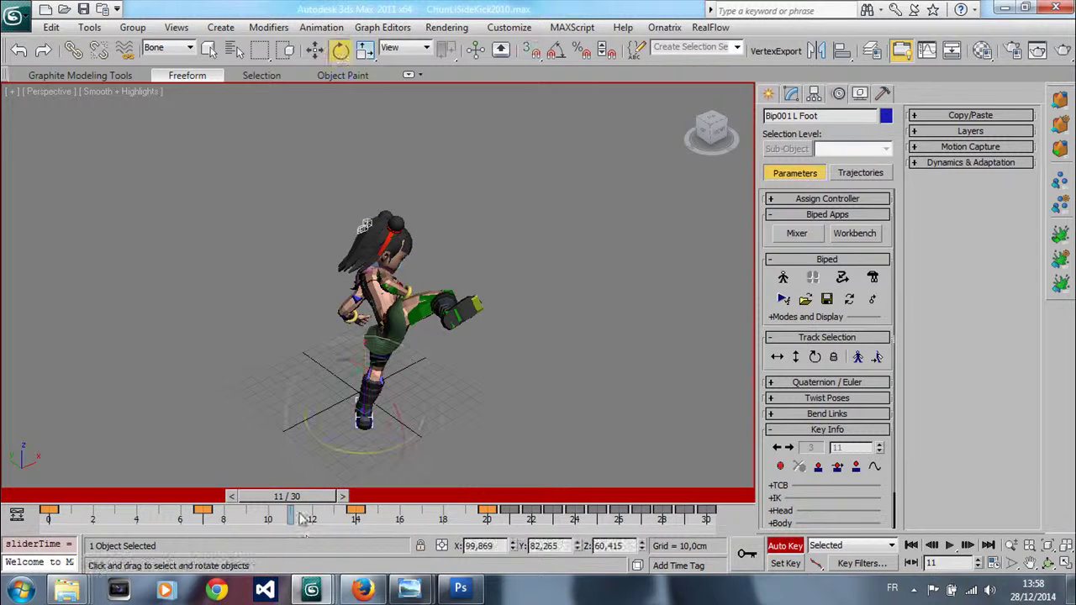
pyautogui.moveTo(277, 498); pyautogui.dragTo(354, 497)
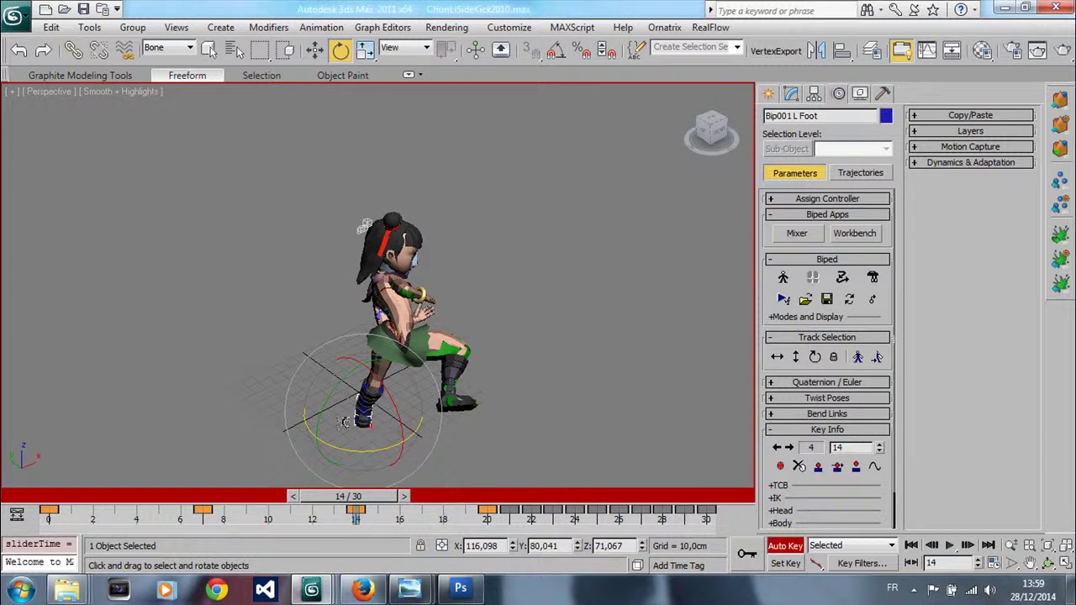
pyautogui.moveTo(356, 502); pyautogui.dragTo(490, 506)
pyautogui.press('e')
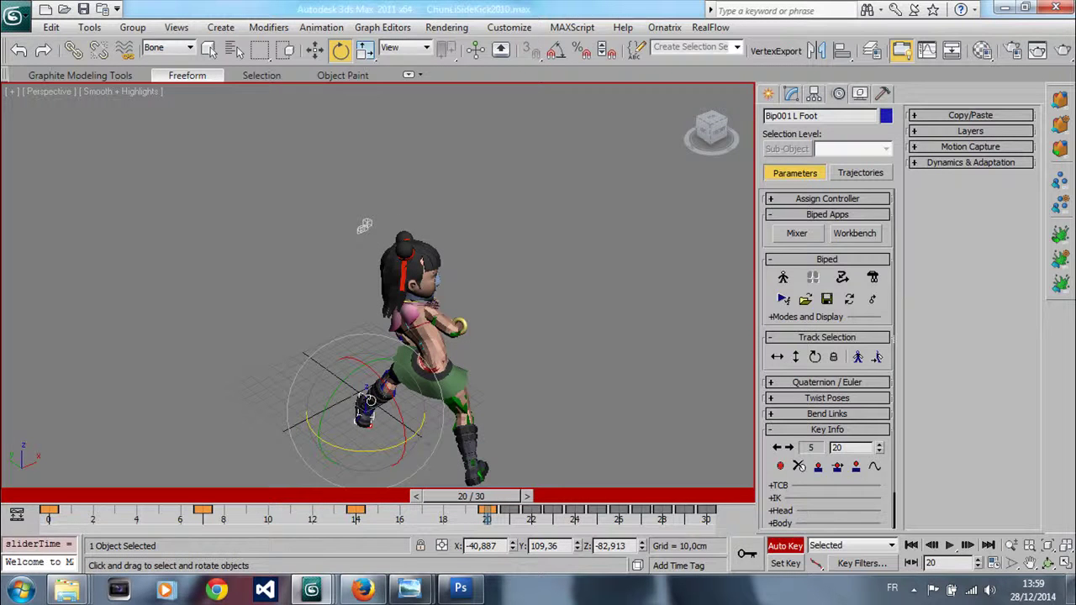
pyautogui.rightClick(363, 388)
pyautogui.click(337, 7)
pyautogui.moveTo(461, 496); pyautogui.dragTo(89, 568)
pyautogui.press('/')
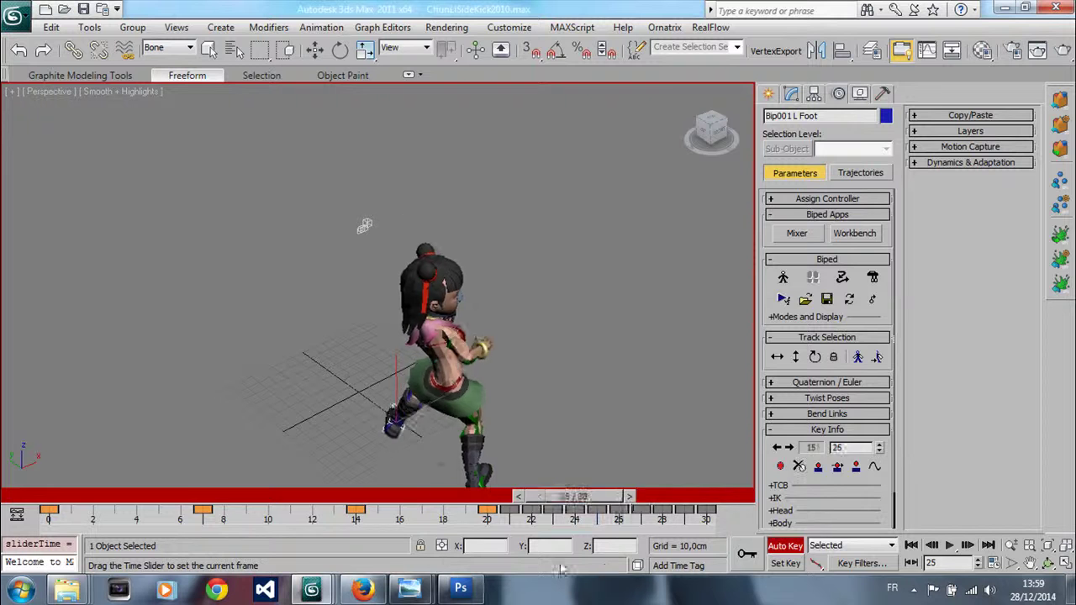
# Return to the ChunLiStand2010.max scene and save the combined Motion Flow animation as MixedAnimation.bip.
pyautogui.moveTo(326, 590)
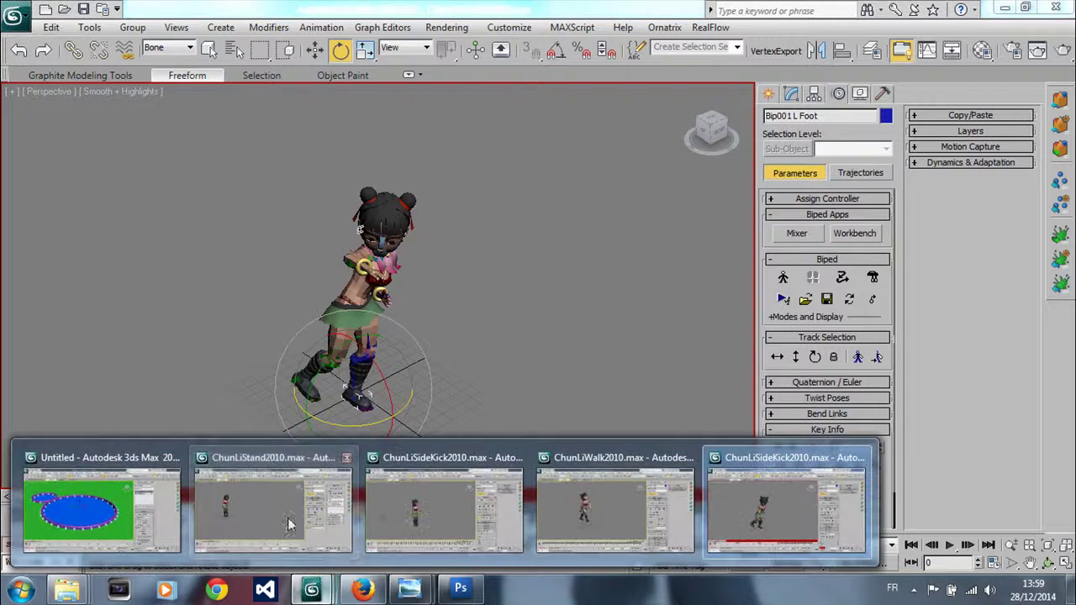
pyautogui.click(410, 465)
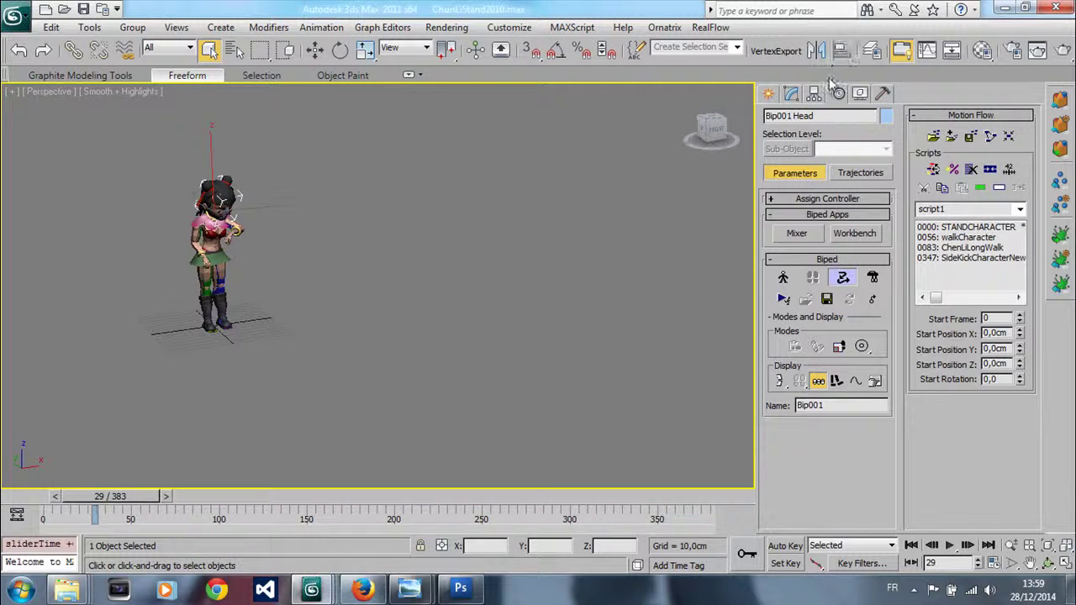
pyautogui.click(827, 300)
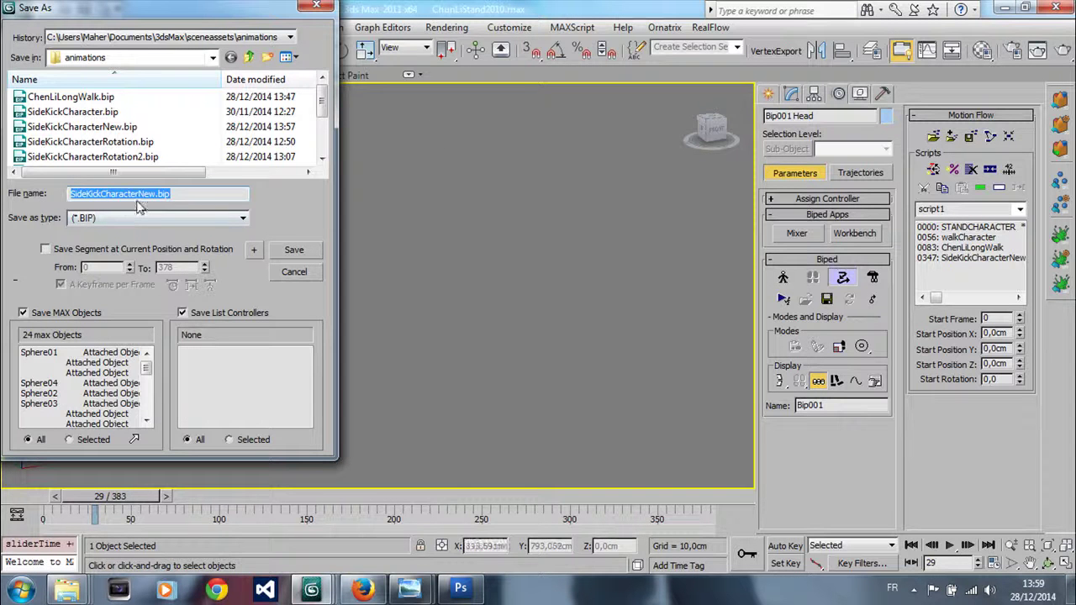
pyautogui.moveTo(157, 194); pyautogui.dragTo(11, 53)
pyautogui.write('MixedAnimation')
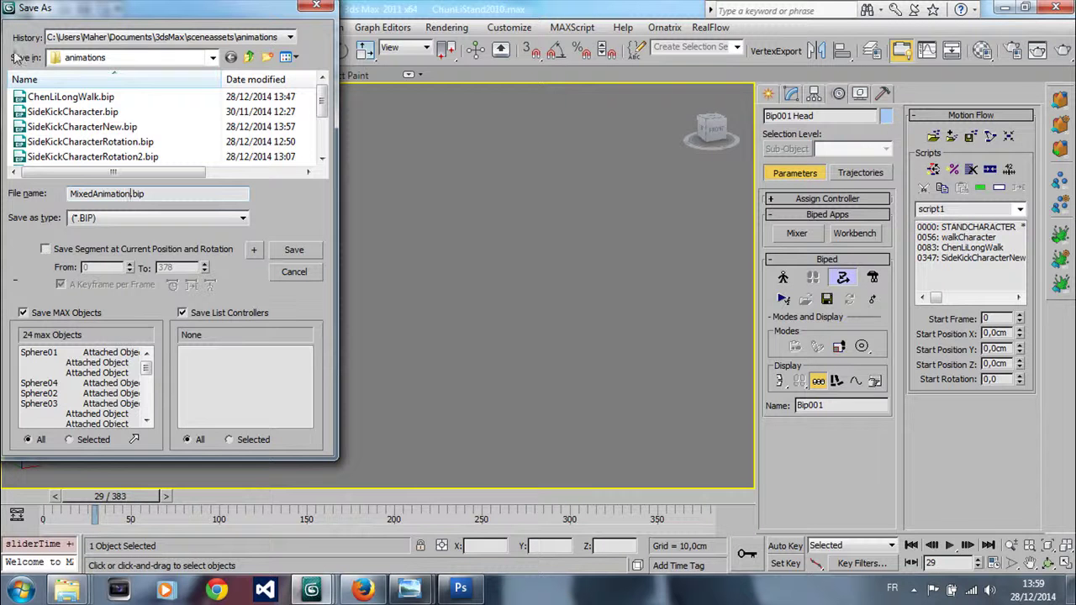
pyautogui.click(286, 254)
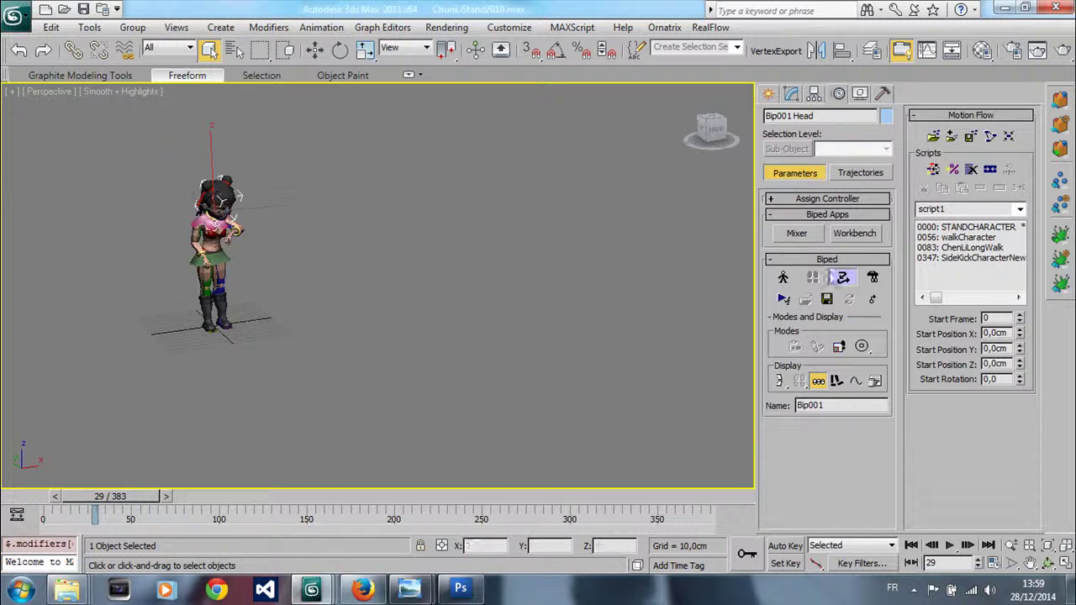
# View the save options for Motion Flow (MFE) files without saving, turn off Motion Flow mode, and return to the timeline's start.
pyautogui.click(971, 137)
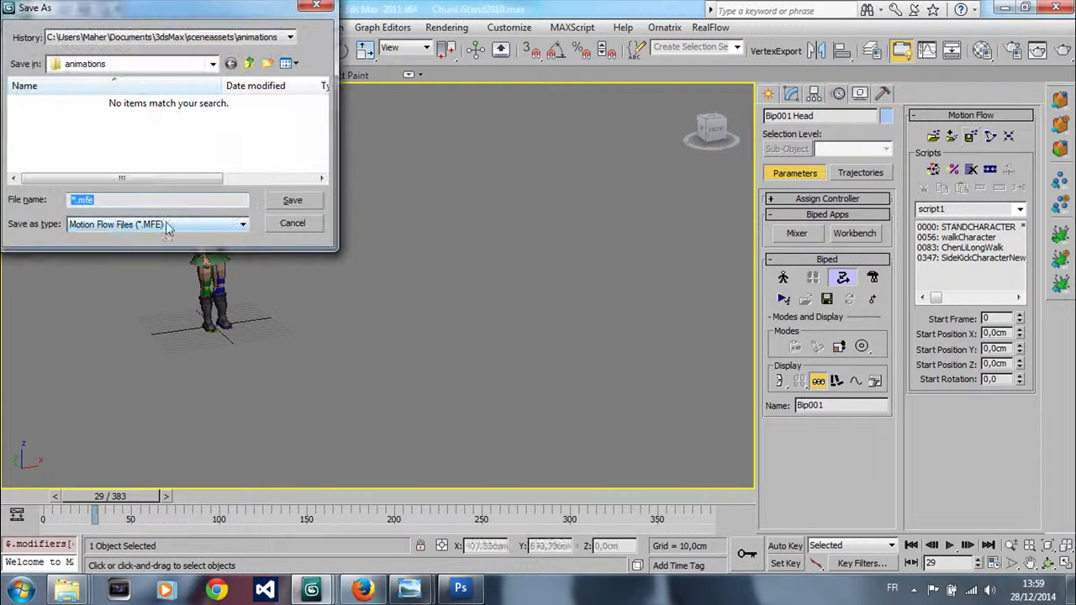
pyautogui.click(306, 224)
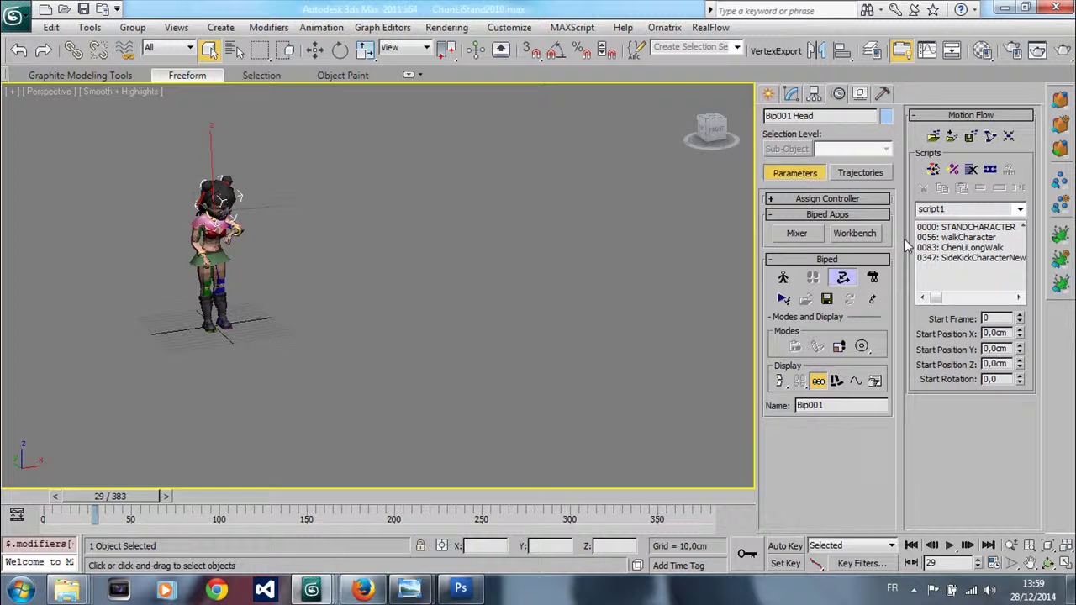
pyautogui.click(846, 282)
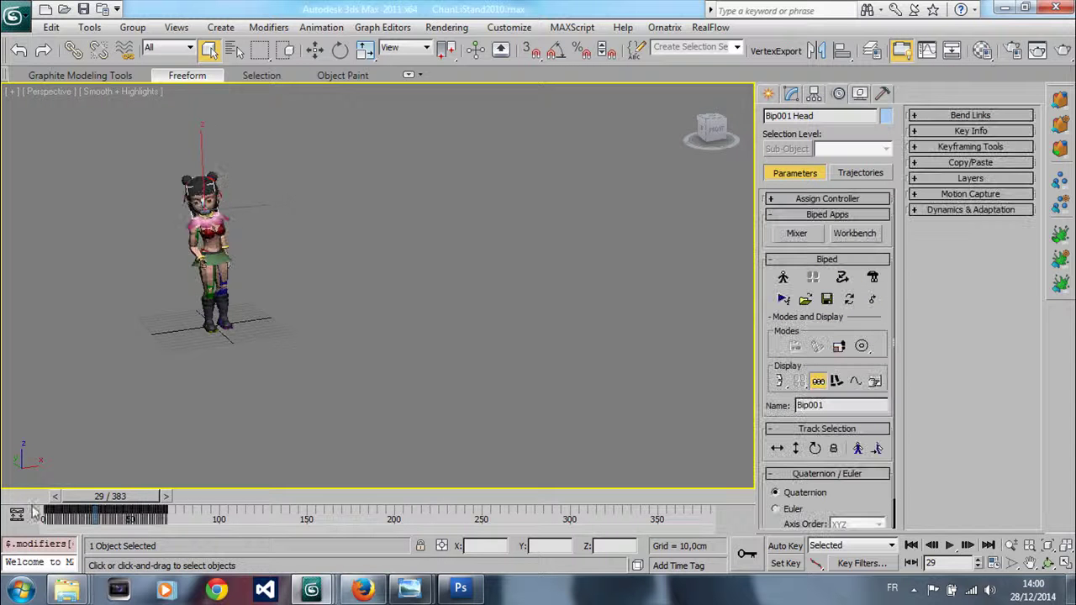
pyautogui.moveTo(74, 508); pyautogui.dragTo(29, 510)
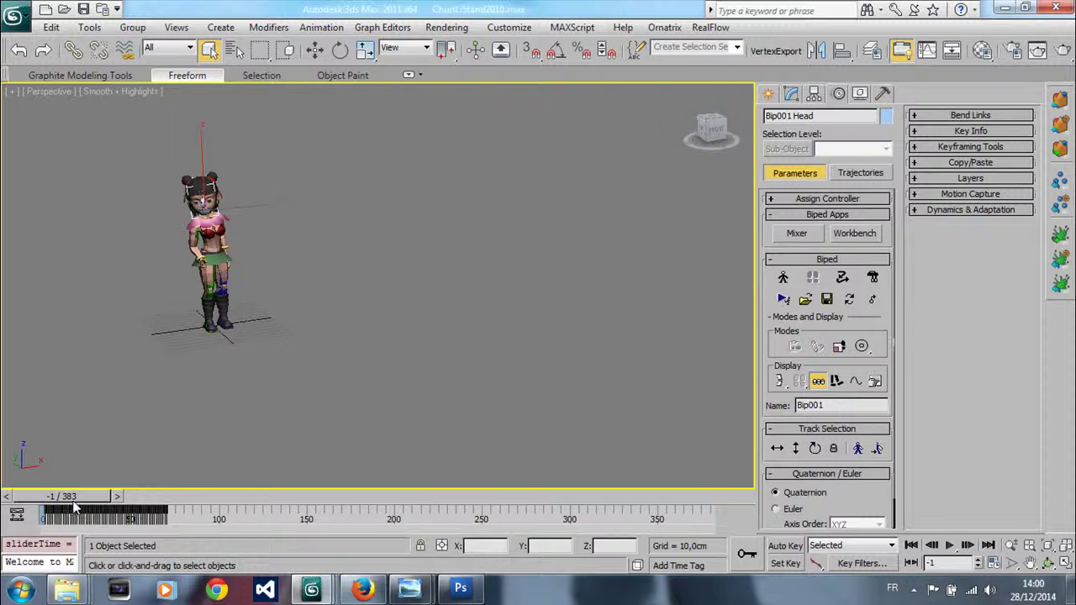
# Set the animation's start time to 0 in the Time Configuration.
pyautogui.moveTo(76, 501); pyautogui.dragTo(79, 501)
pyautogui.click(990, 563)
pyautogui.write('0')
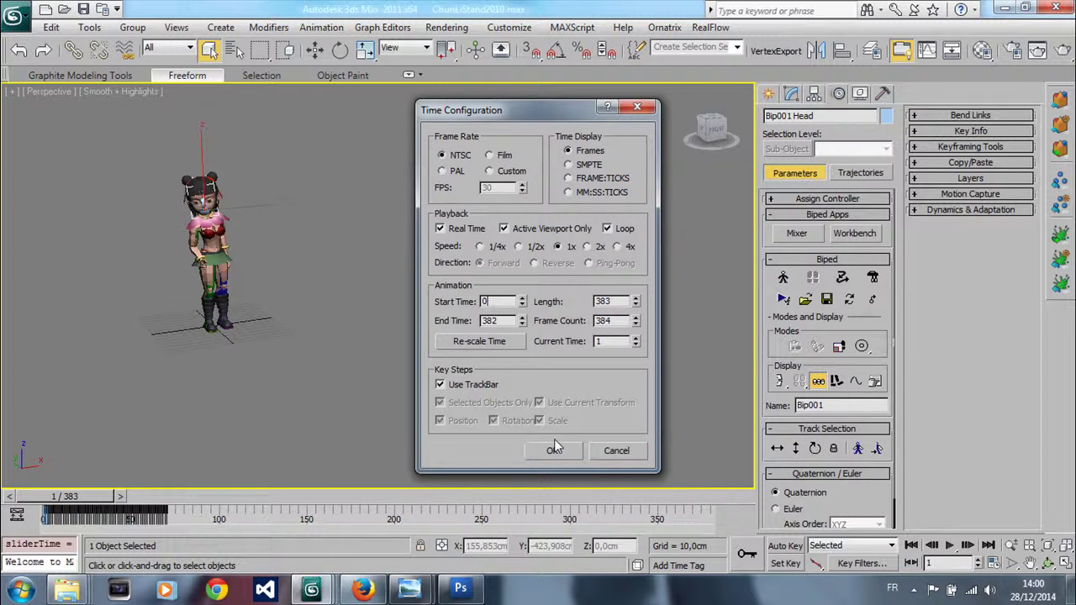
pyautogui.click(553, 451)
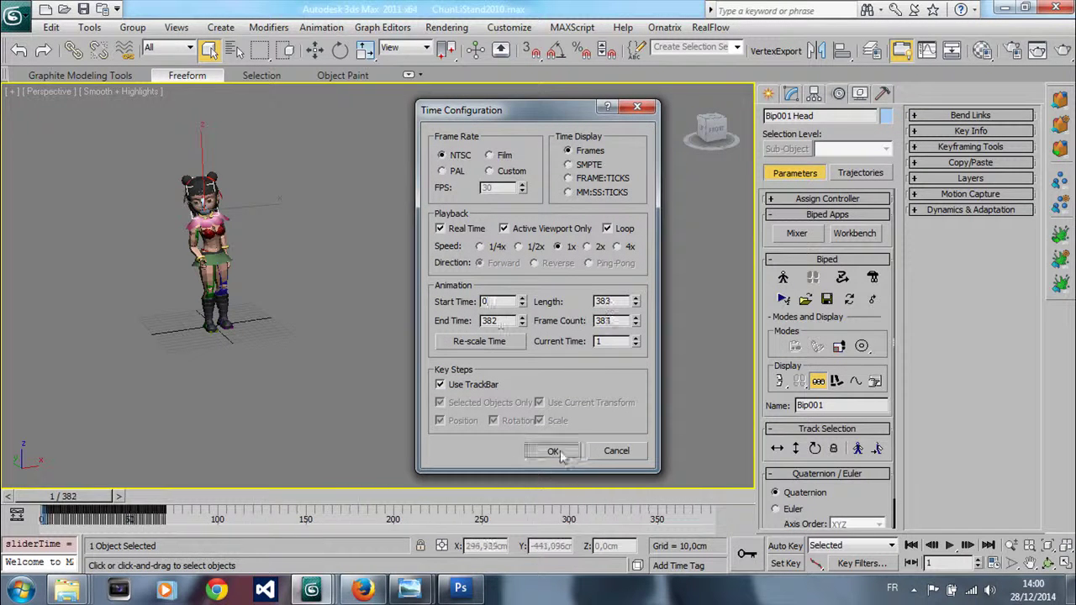
# Load MixedAnimation.bip onto the biped from frame 0, auto-renaming the merged materials for all duplicates.
pyautogui.moveTo(50, 501)
pyautogui.mouseDown()
pyautogui.moveTo(10, 499)
pyautogui.moveTo(263, 503)
pyautogui.moveTo(24, 502)
pyautogui.moveTo(38, 504)
pyautogui.mouseUp()
pyautogui.click(206, 516)
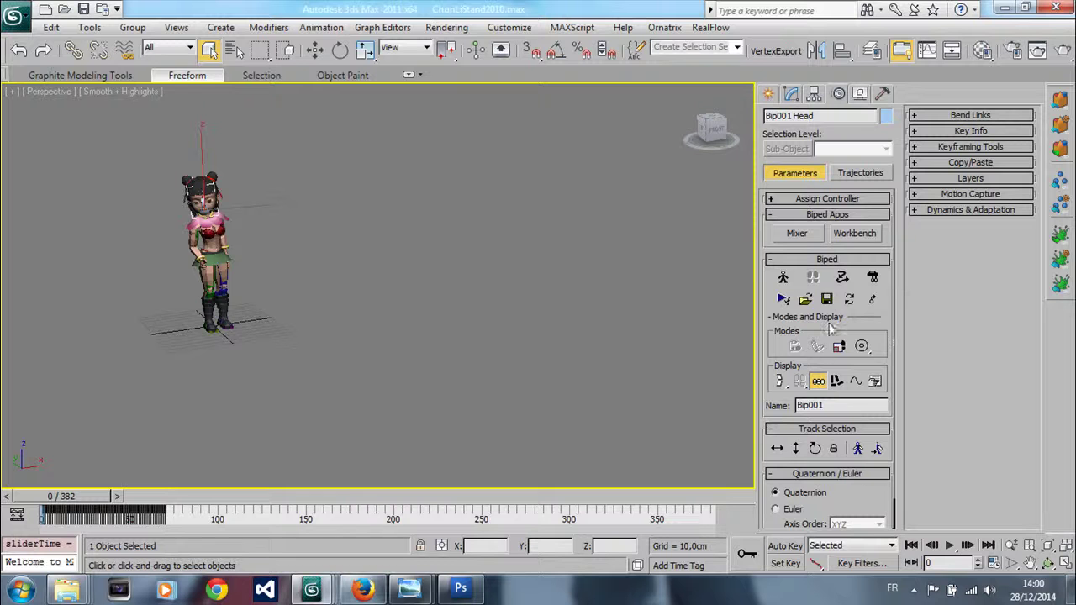
pyautogui.click(807, 300)
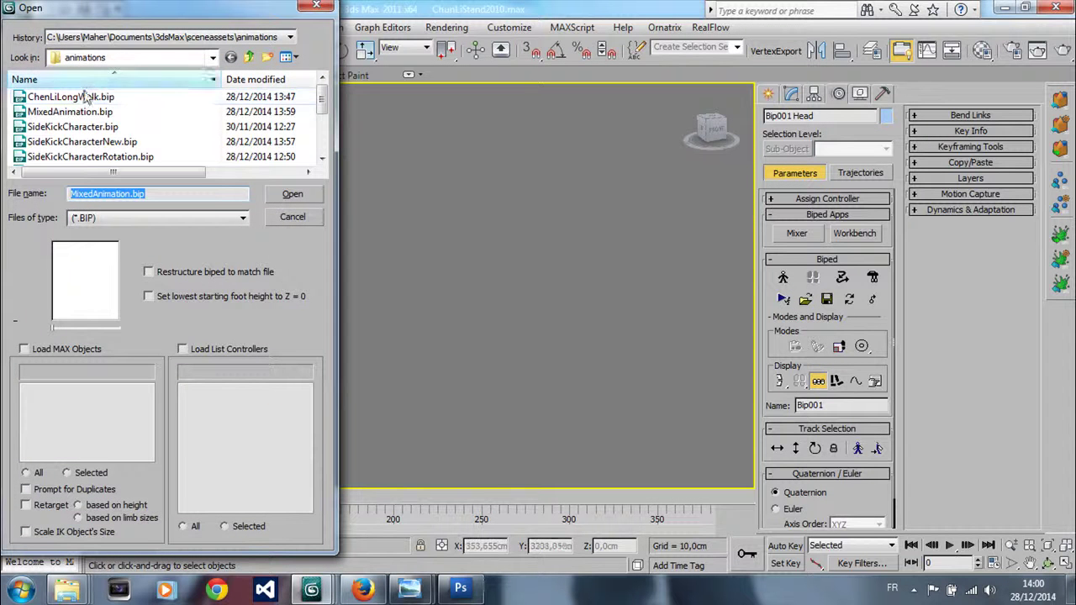
pyautogui.click(294, 196)
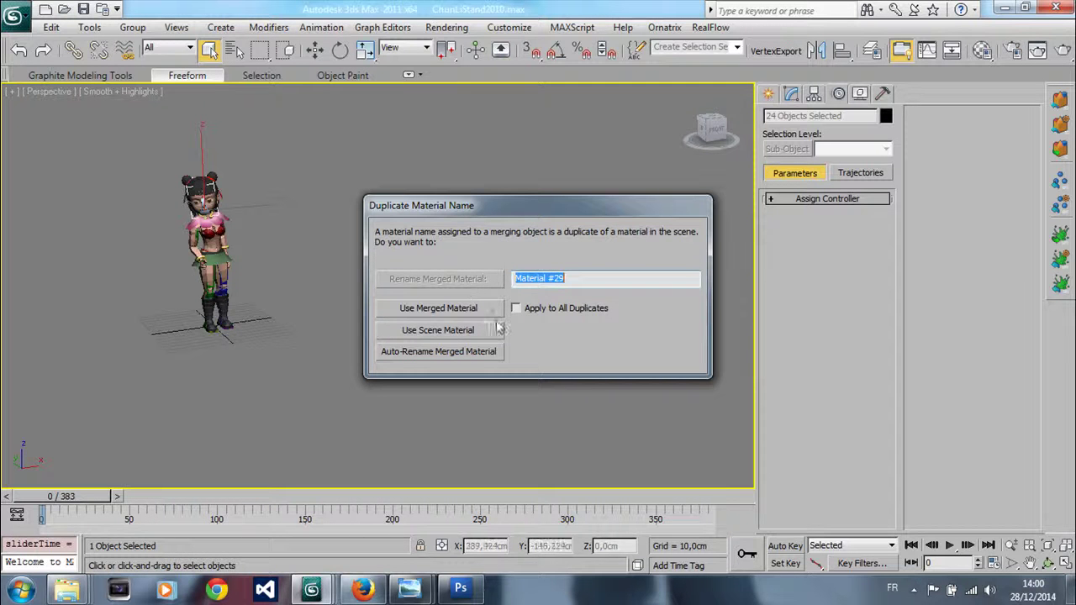
pyautogui.click(444, 351)
pyautogui.click(445, 353)
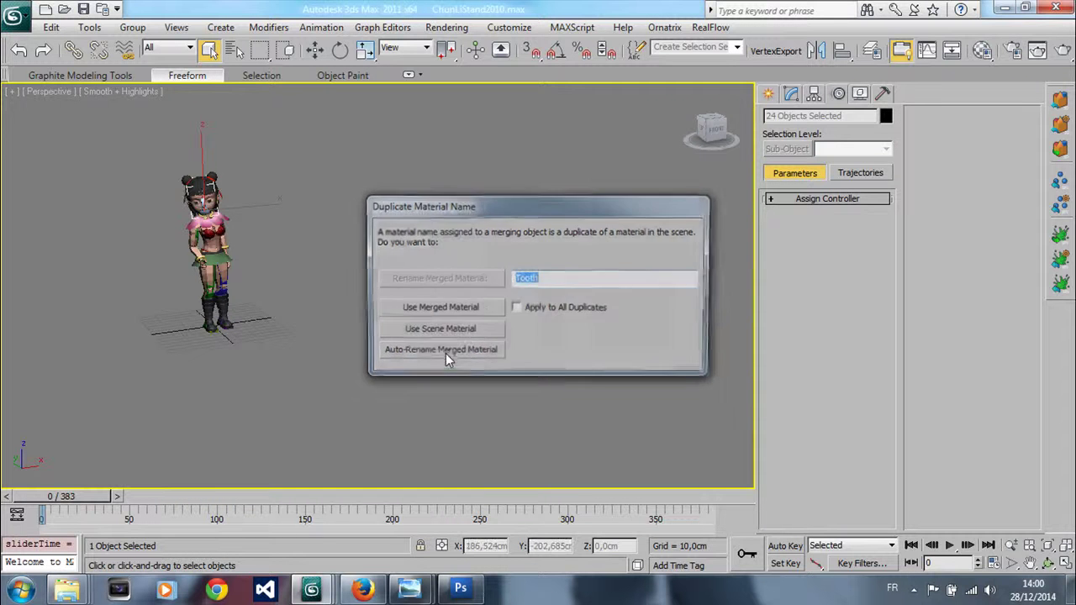
pyautogui.click(446, 351)
pyautogui.click(515, 308)
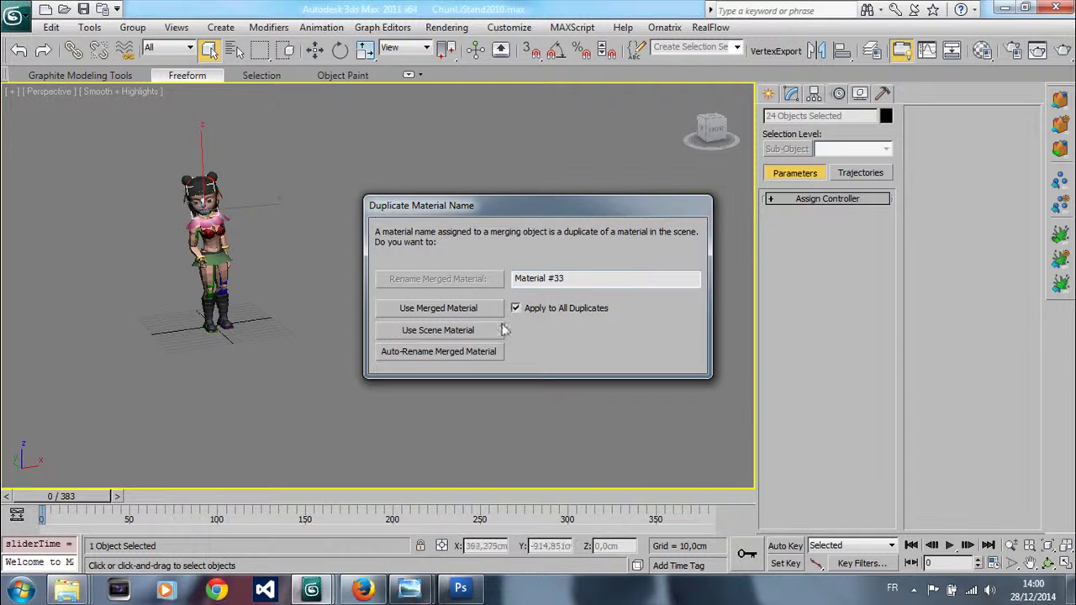
pyautogui.click(458, 356)
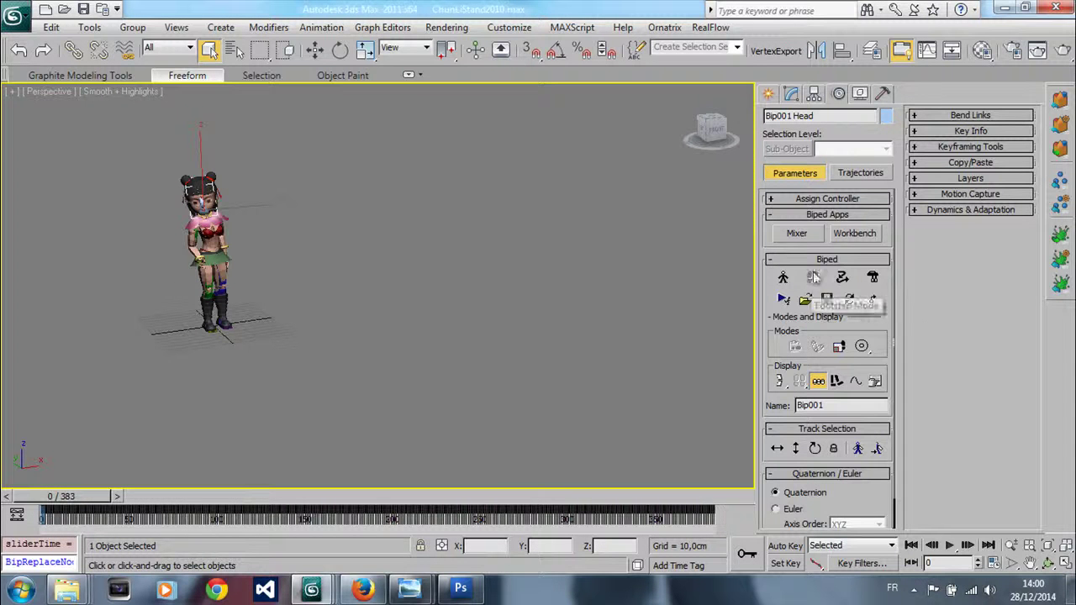
# Turn on Motion Flow mode and save the combined animation as MixedAnimation2.bip with Save MAX Objects off.
pyautogui.click(842, 277)
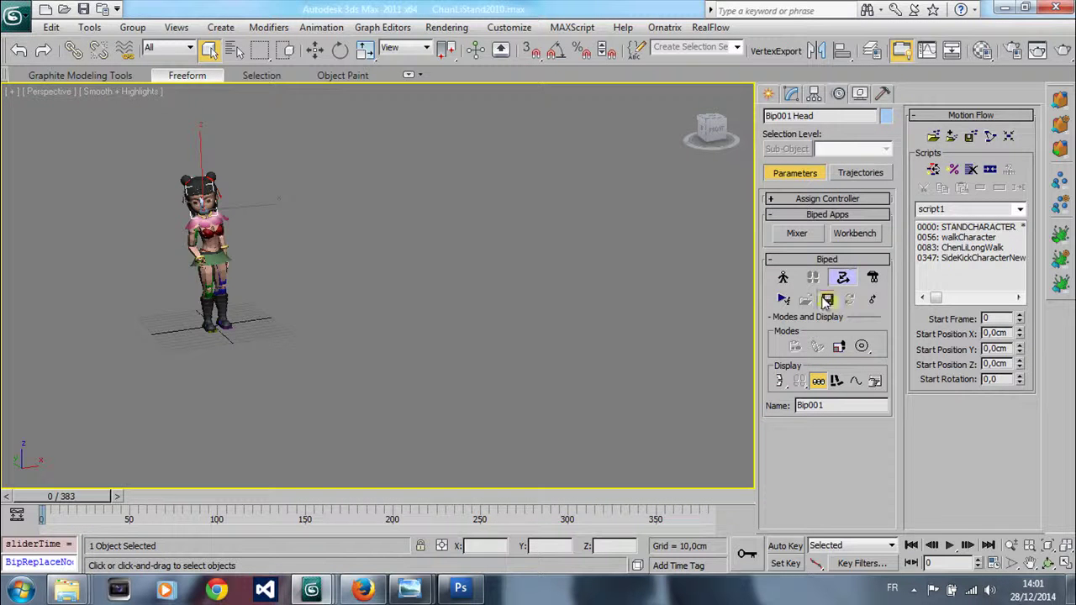
pyautogui.click(827, 300)
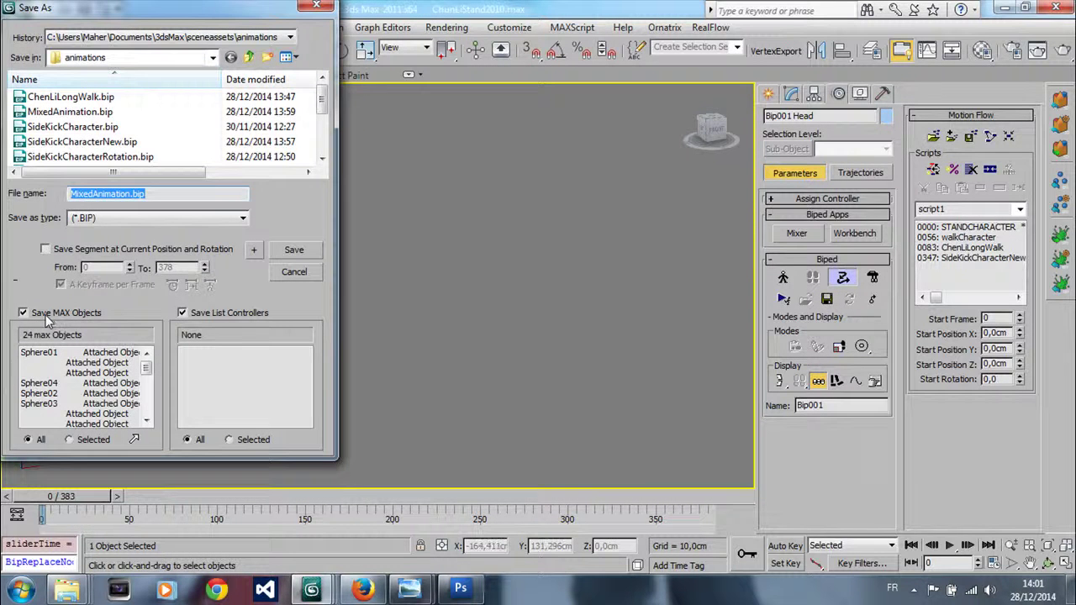
pyautogui.click(23, 313)
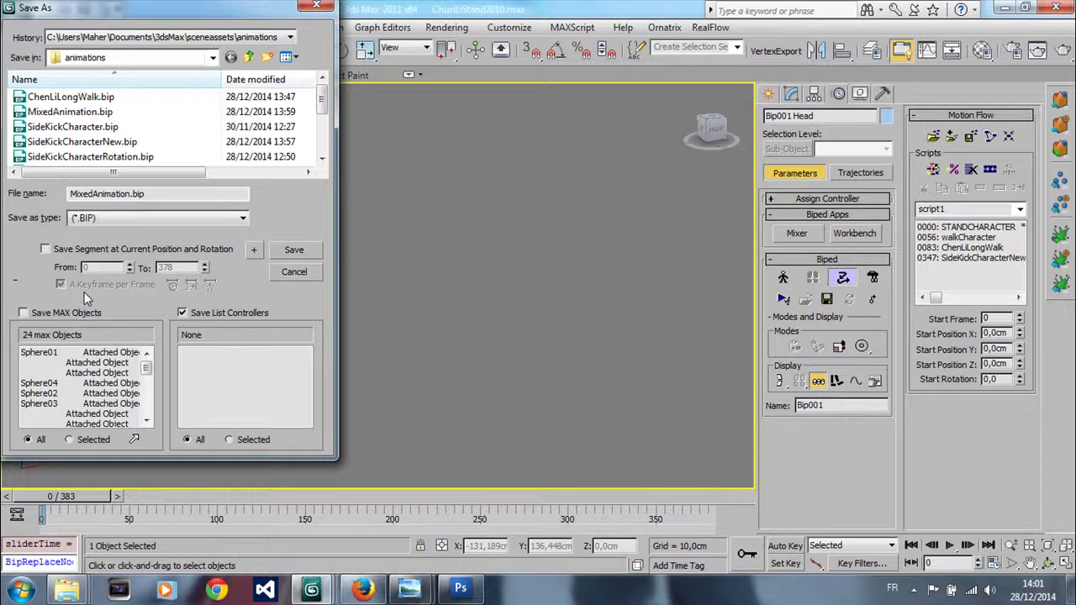
pyautogui.click(71, 112)
pyautogui.click(112, 194)
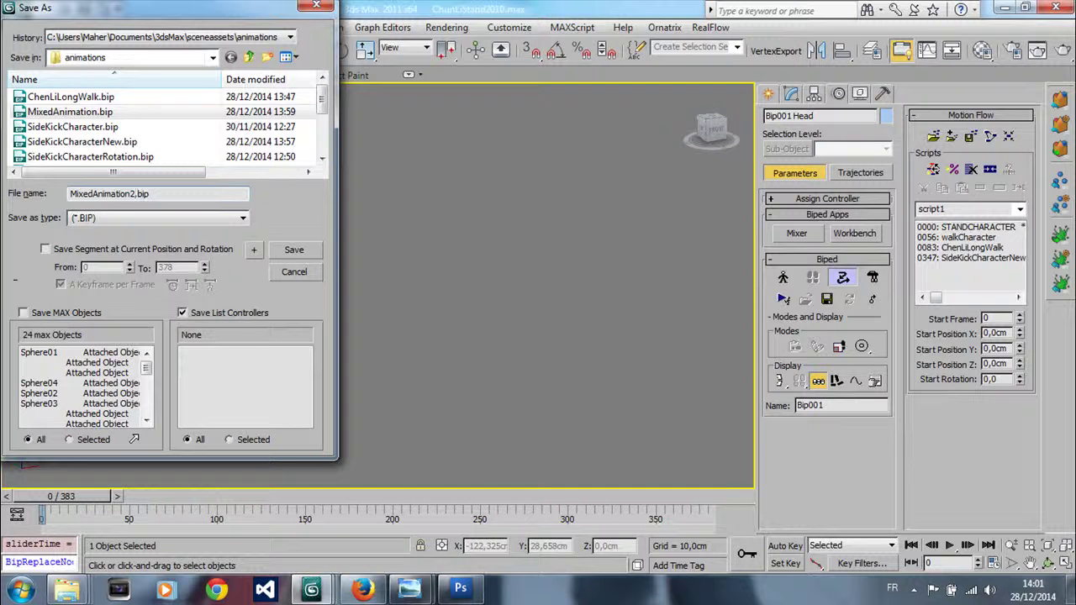
pyautogui.click(295, 251)
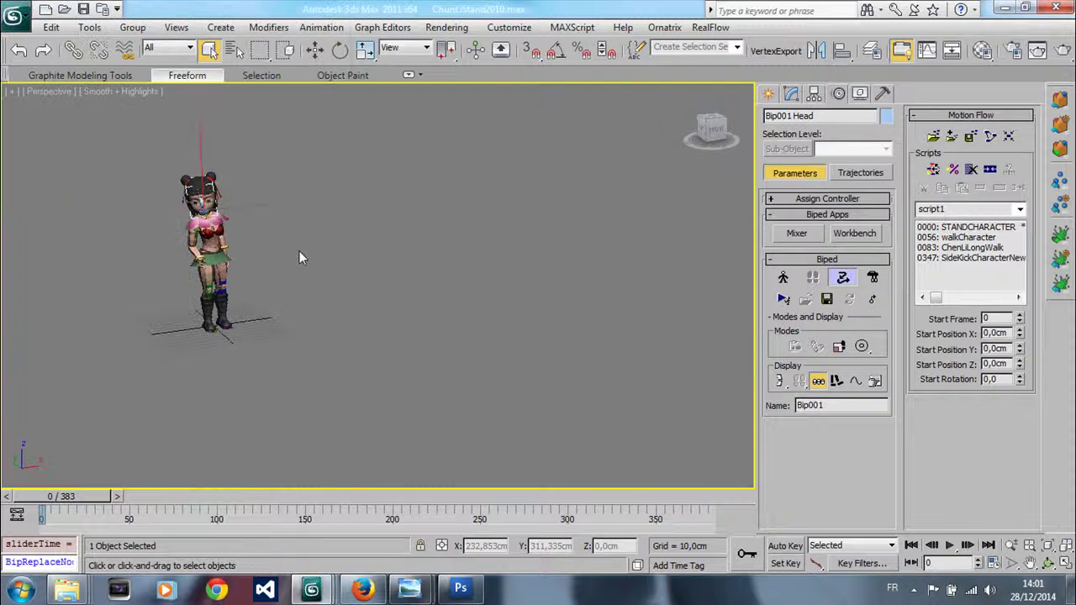
# Turn off Motion Flow mode and scrub the timeline to frame 221 to examine the character and her attached head parts.
pyautogui.click(841, 278)
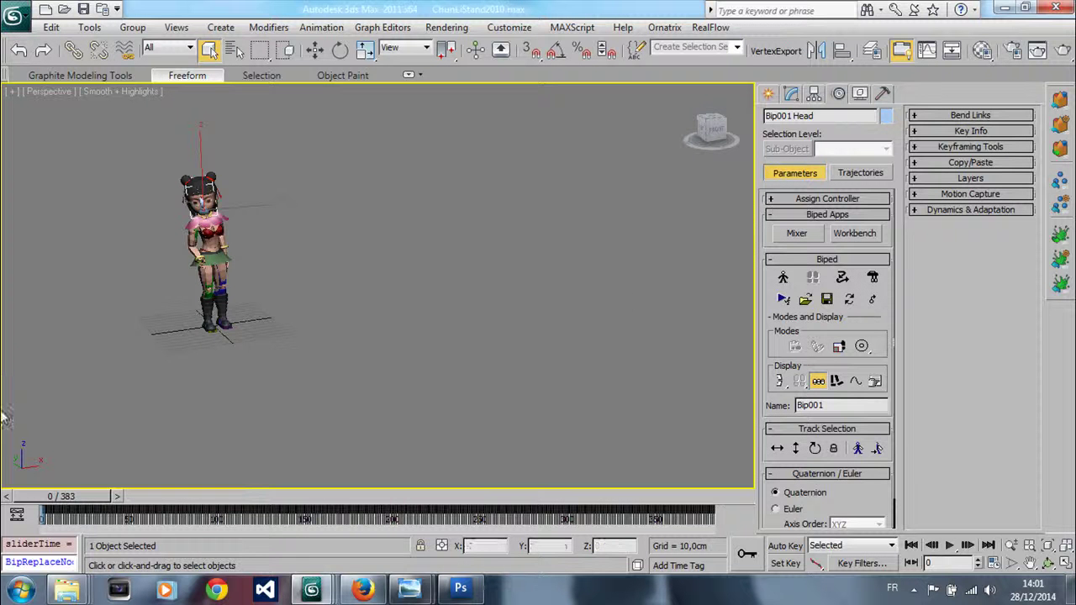
pyautogui.moveTo(47, 509); pyautogui.dragTo(409, 510)
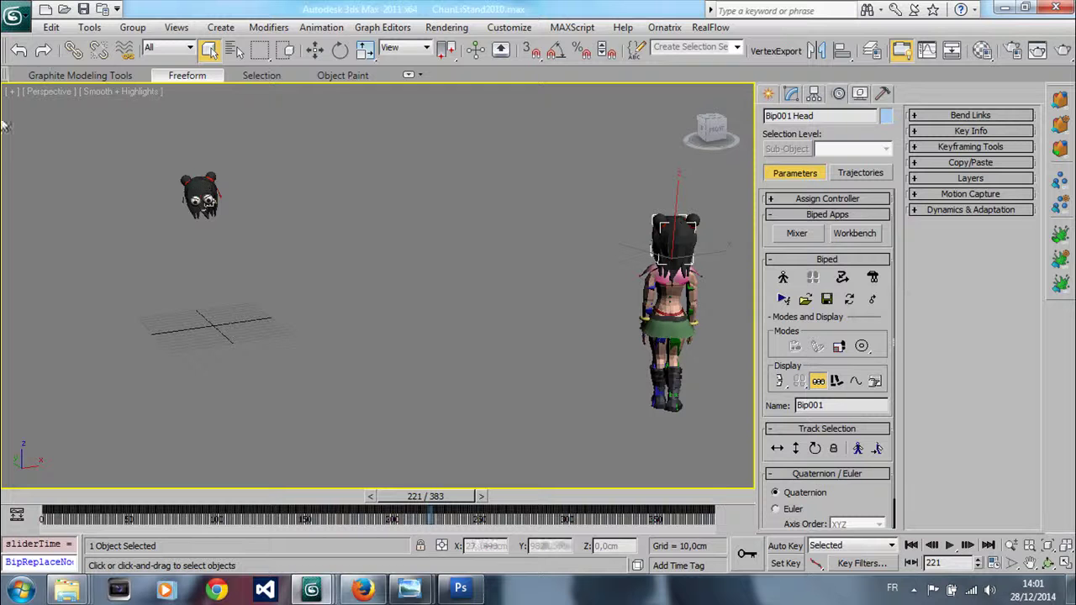
pyautogui.click(15, 15)
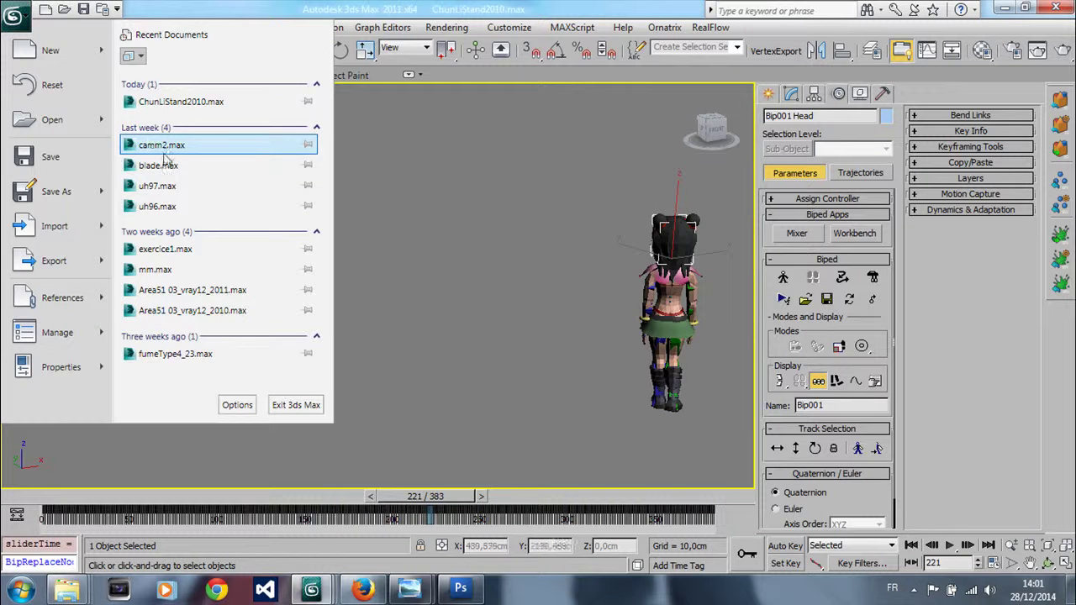
pyautogui.click(966, 352)
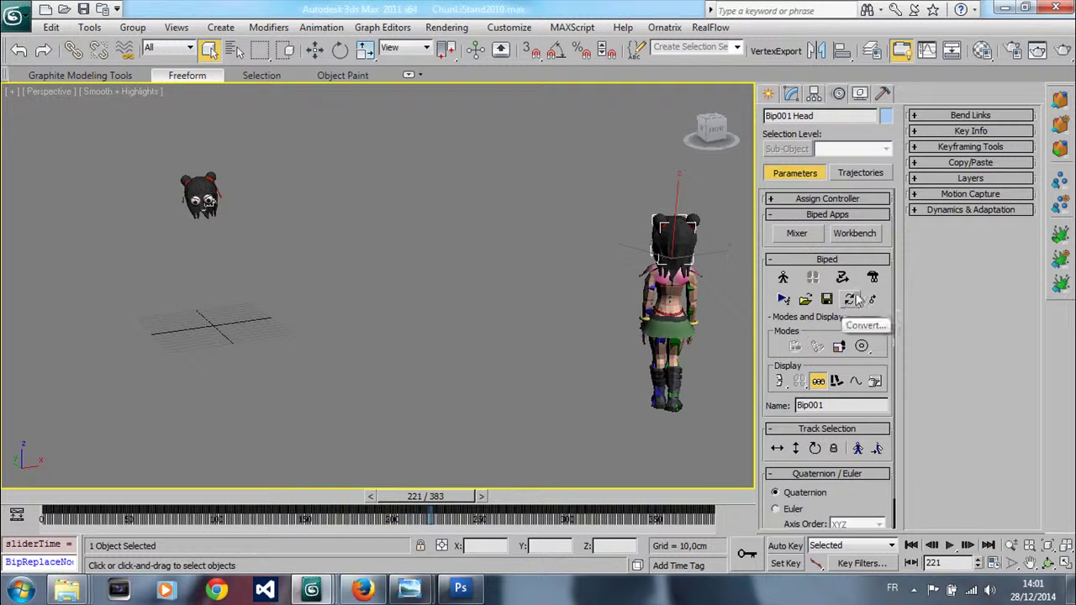
# Return to Motion Flow mode and save the clip setup as a Motion Flow (MFE) file named mixer.
pyautogui.click(848, 284)
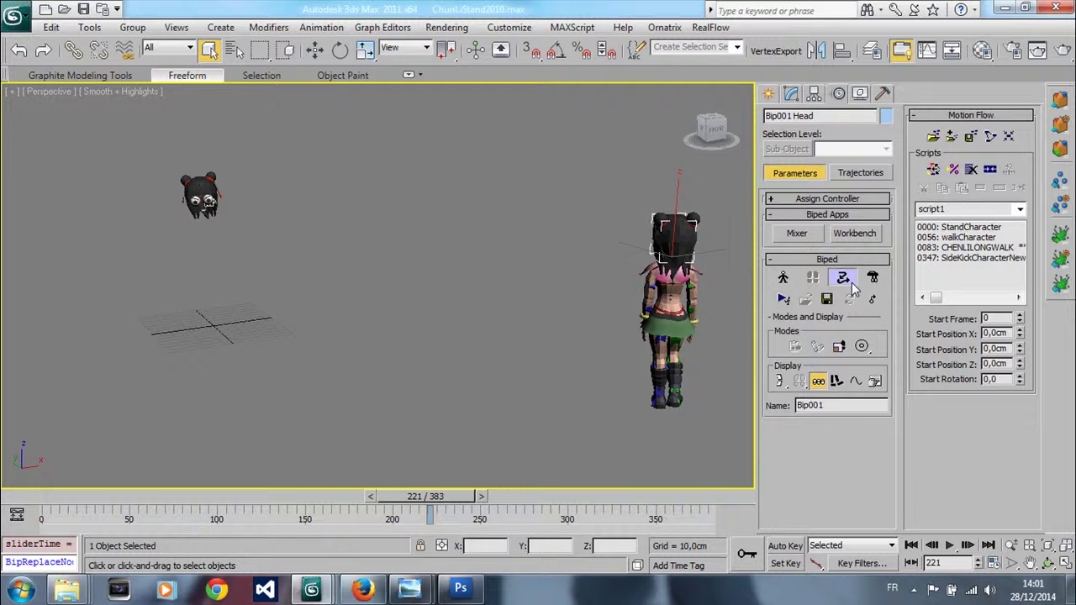
pyautogui.click(970, 135)
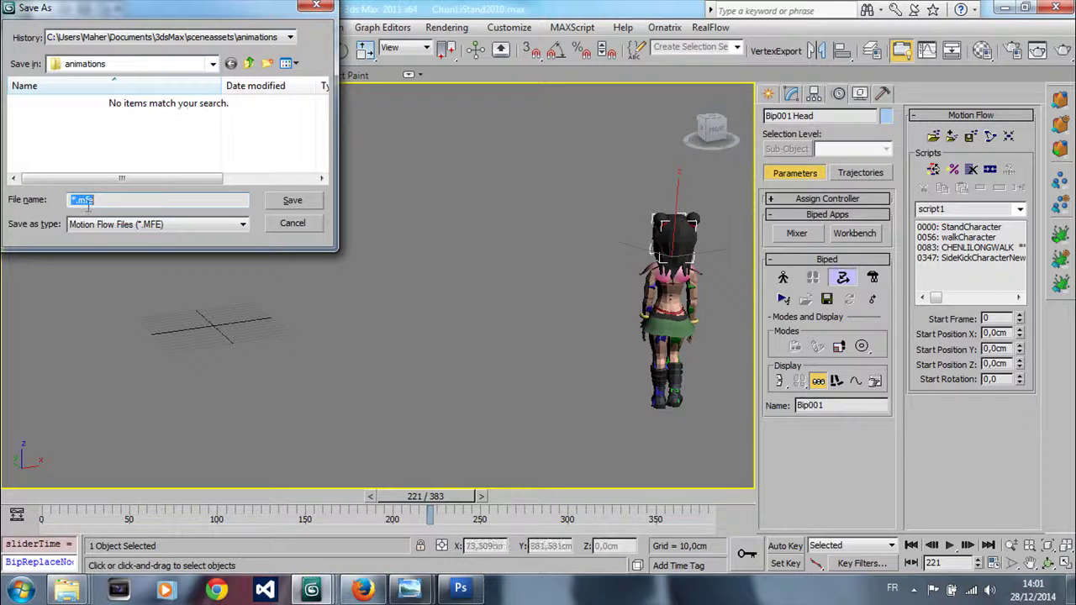
pyautogui.write('mixe')
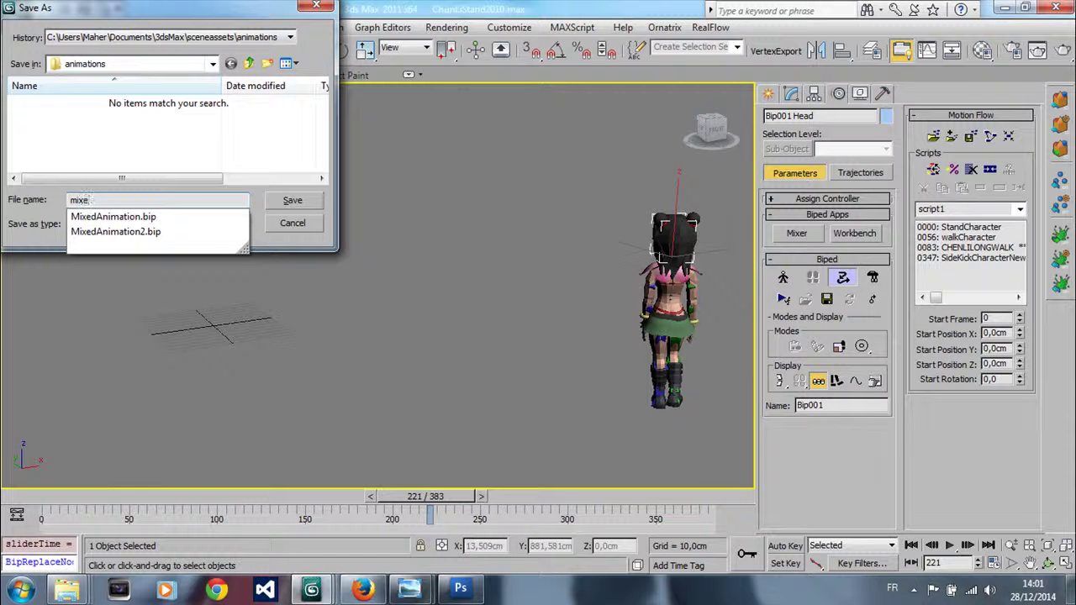
pyautogui.write('r')
pyautogui.press('Return')
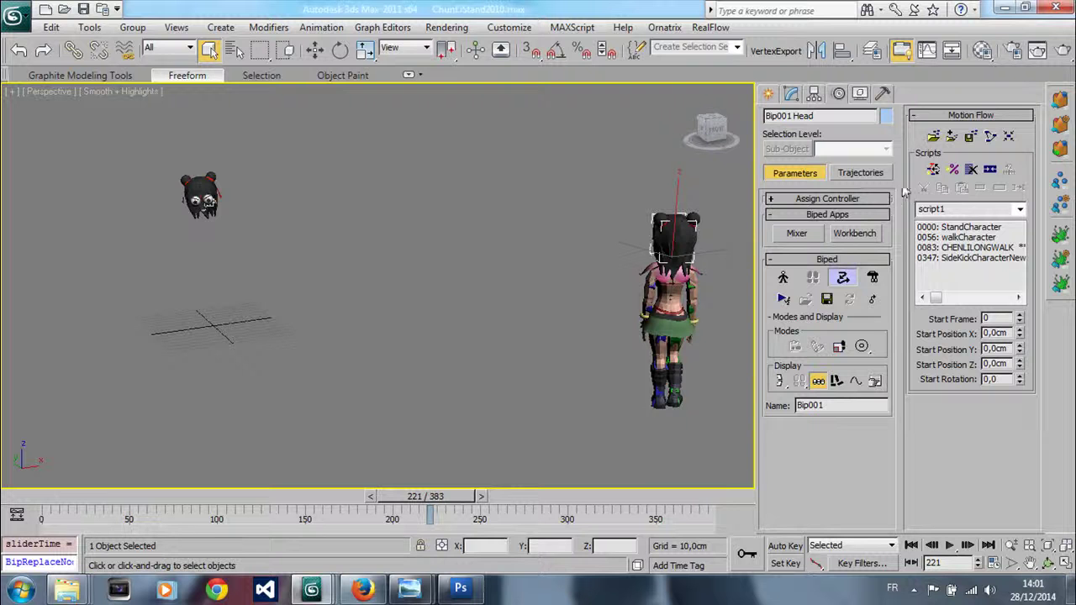
# Turn off Motion Flow mode and reopen the ChunLiStand2010.max scene, discarding the unsaved changes.
pyautogui.click(847, 277)
pyautogui.click(15, 14)
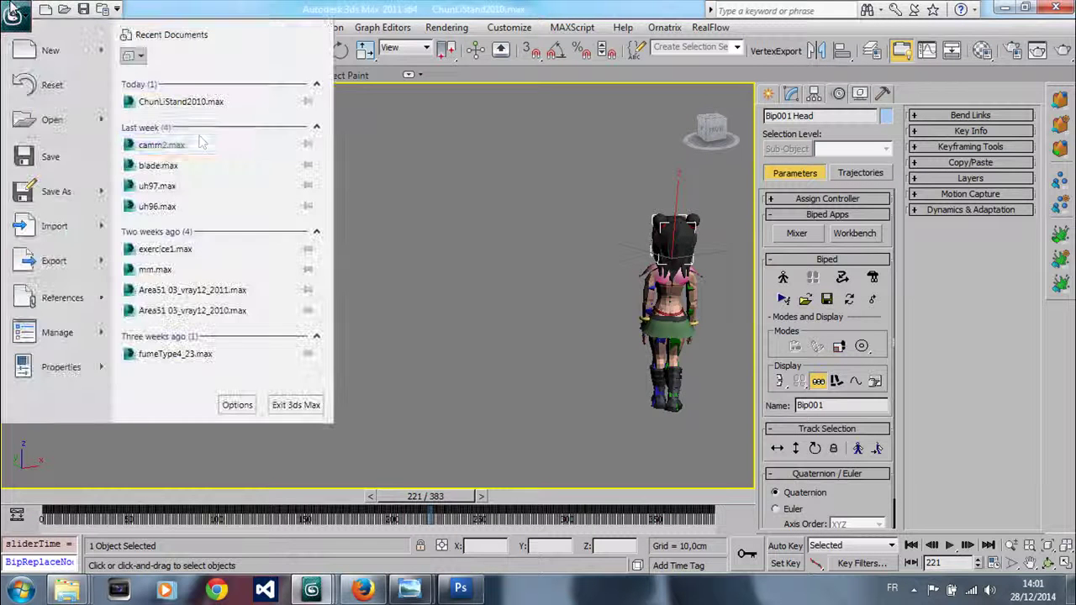
pyautogui.click(176, 102)
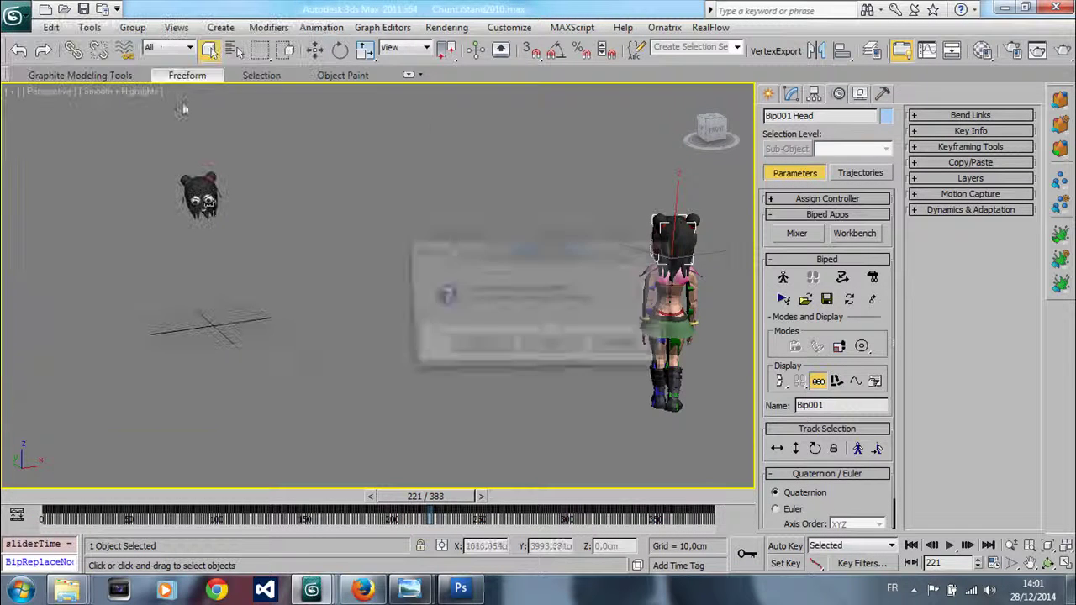
pyautogui.click(549, 347)
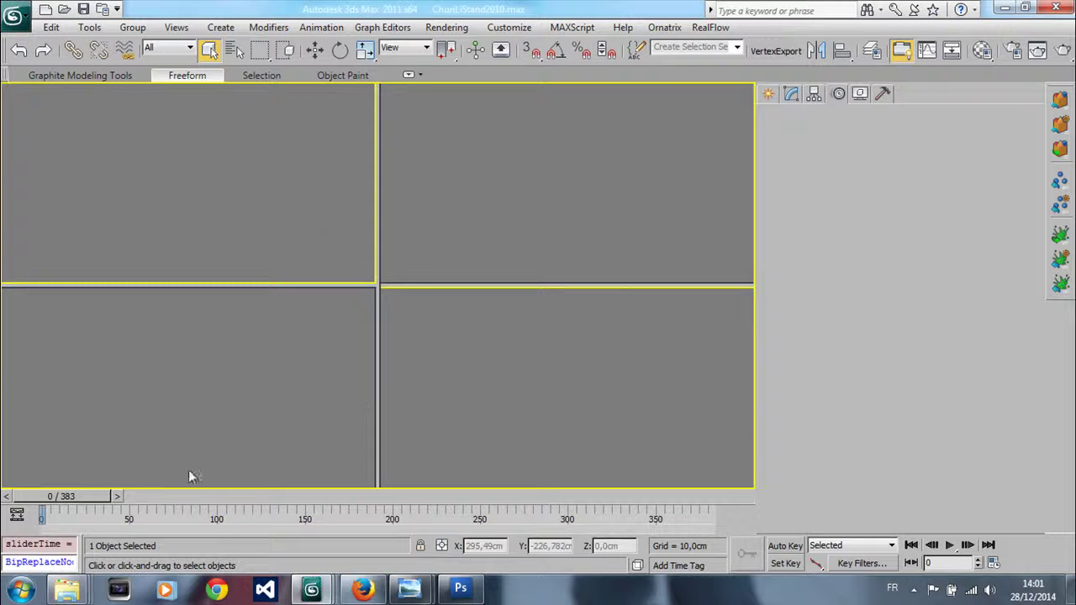
pyautogui.moveTo(59, 496); pyautogui.dragTo(10, 508)
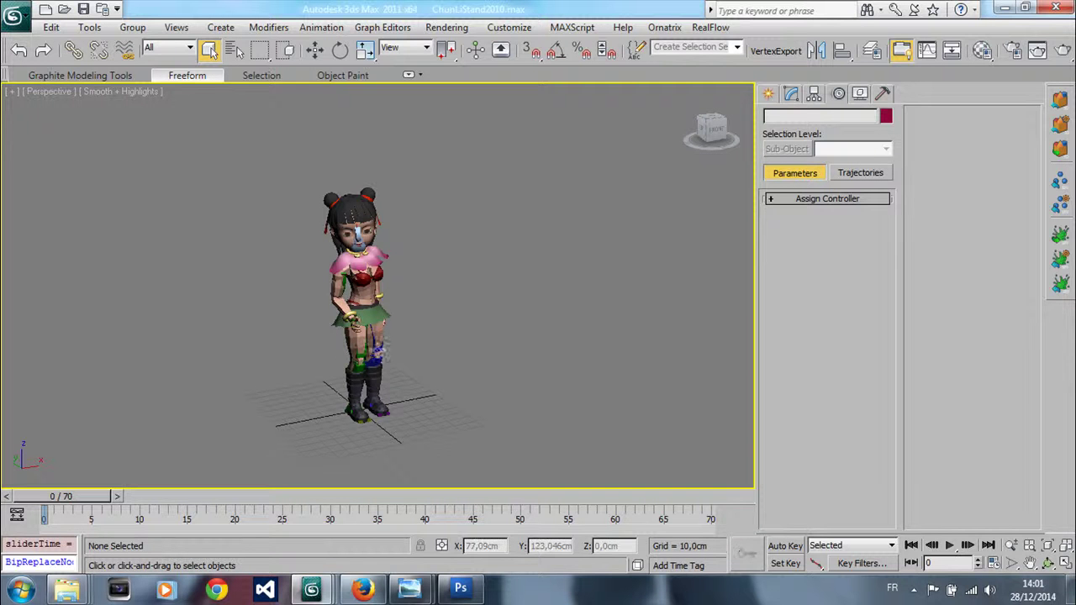
# Select the biped's left thigh and review the BIP save options with Save MAX Objects off, without saving.
pyautogui.click(375, 347)
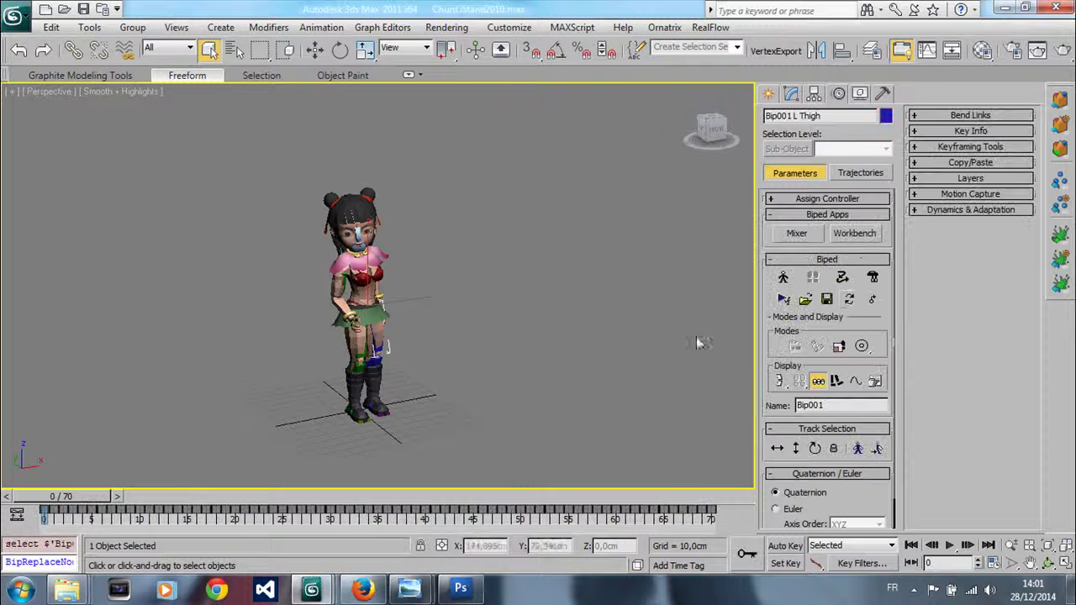
pyautogui.click(827, 300)
pyautogui.click(24, 313)
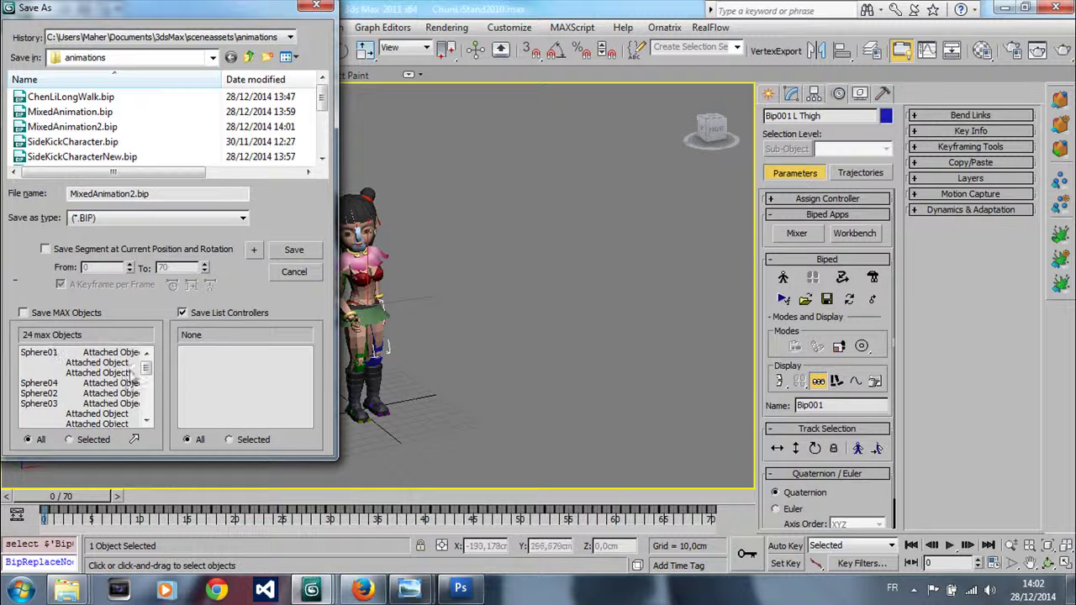
pyautogui.moveTo(147, 369); pyautogui.dragTo(160, 346)
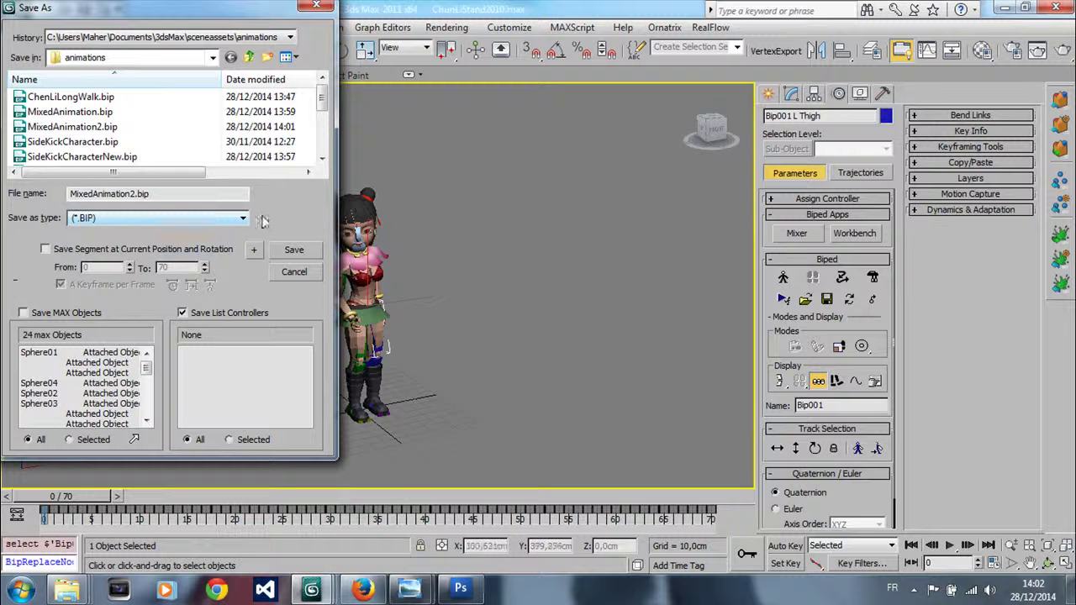
pyautogui.click(279, 274)
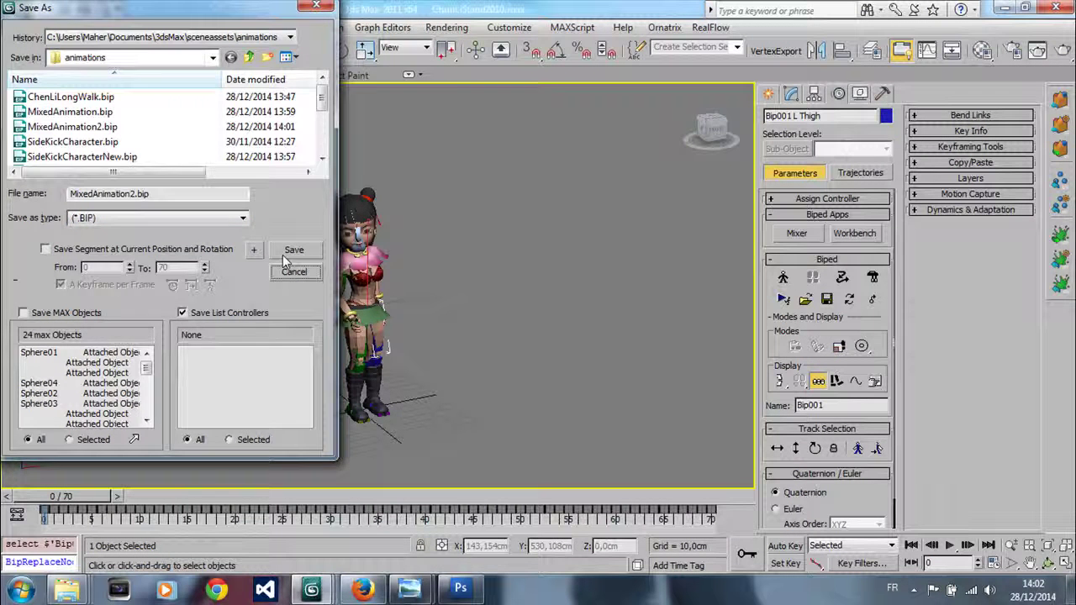
# Load MixedAnimation2.bip onto the biped.
pyautogui.click(805, 300)
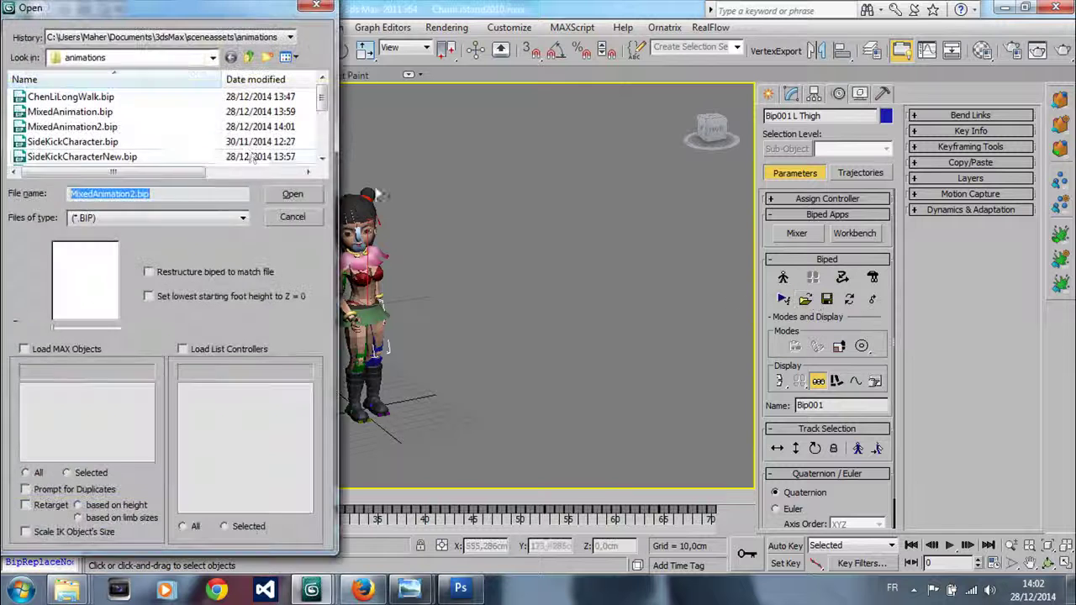
pyautogui.click(73, 126)
pyautogui.click(293, 193)
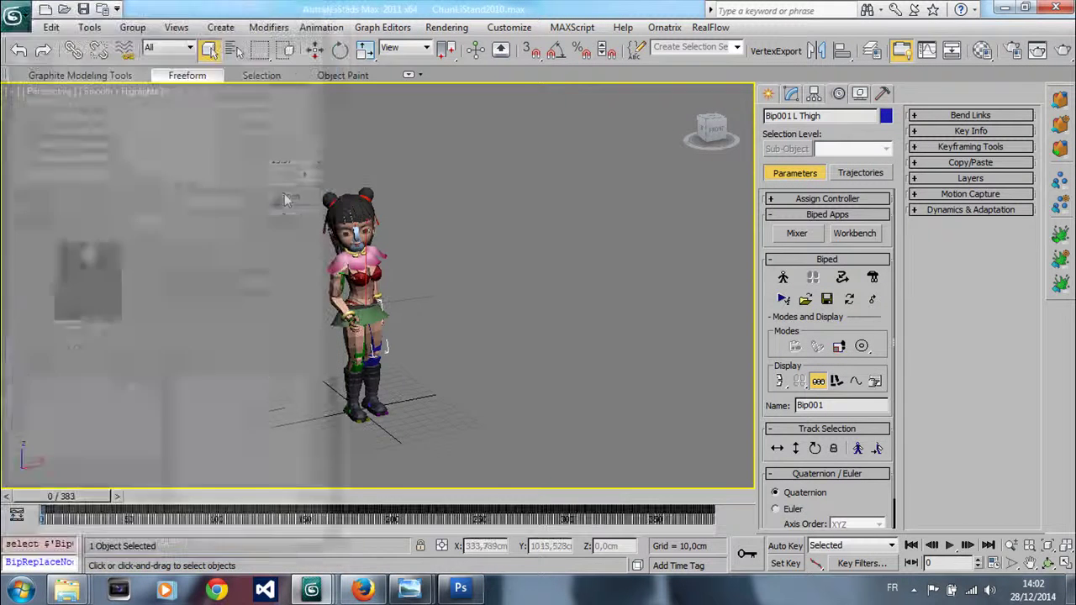
# Scrub through the loaded animation to check the character's motion and return to frame 0.
pyautogui.moveTo(48, 502); pyautogui.dragTo(277, 503)
pyautogui.moveTo(593, 312); pyautogui.dragTo(397, 290, button='middle')
pyautogui.scroll(-4, 399, 290)
pyautogui.moveTo(535, 324); pyautogui.dragTo(450, 292, button='middle')
pyautogui.moveTo(284, 504); pyautogui.dragTo(7, 514)
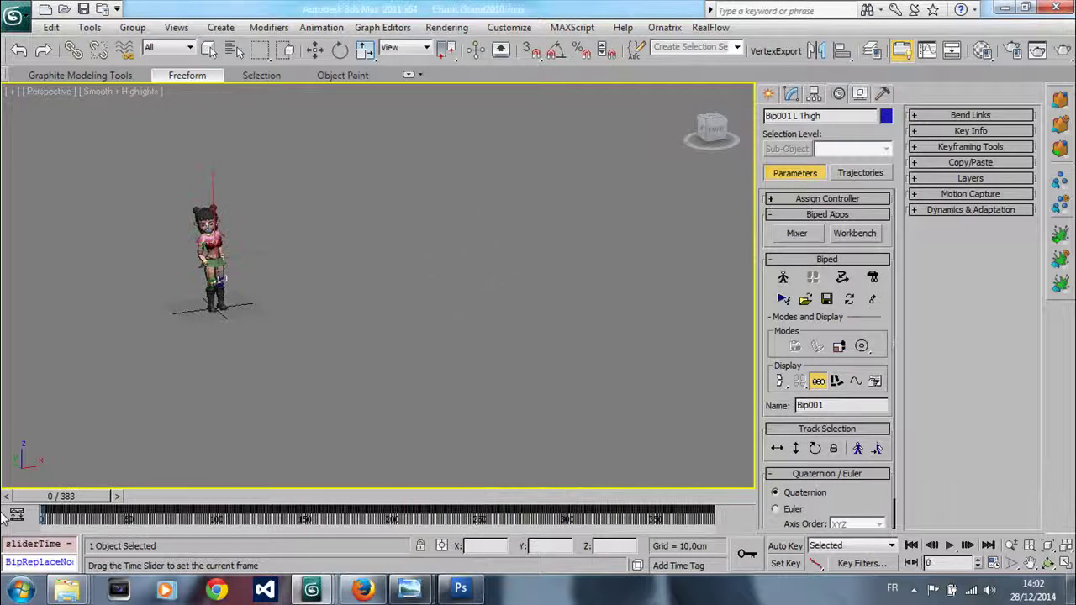
pyautogui.scroll(6, 312, 428)
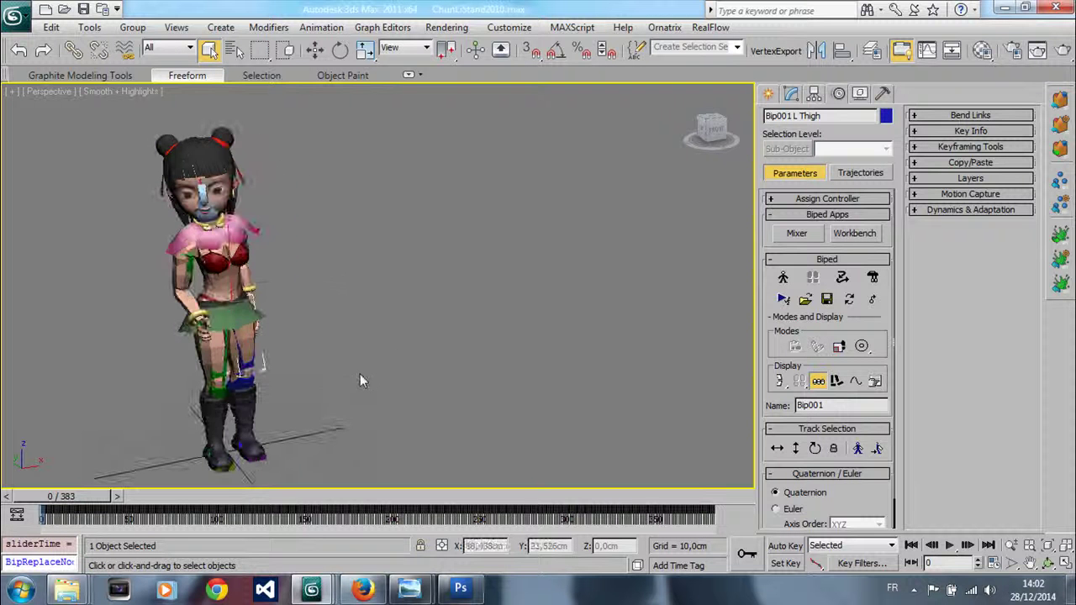